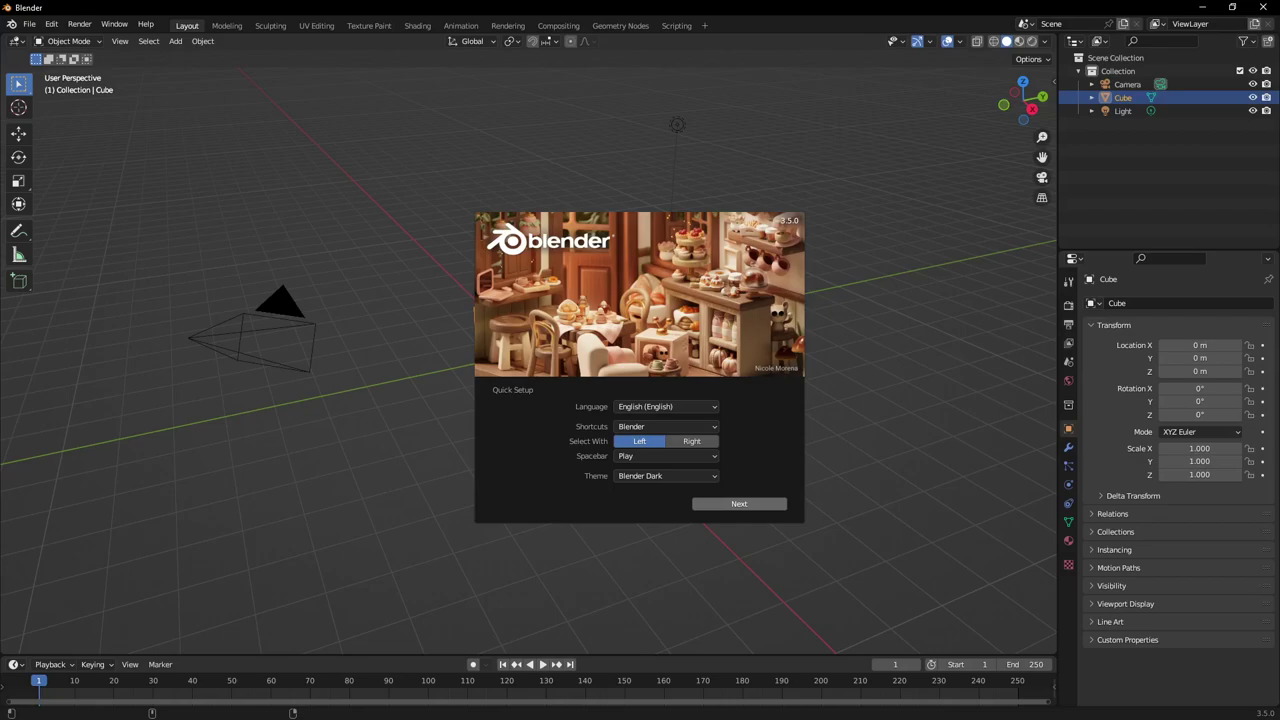
# Dismiss the Quick Setup splash screen and toggle Blender to window fullscreen
pyautogui.click(358, 496)
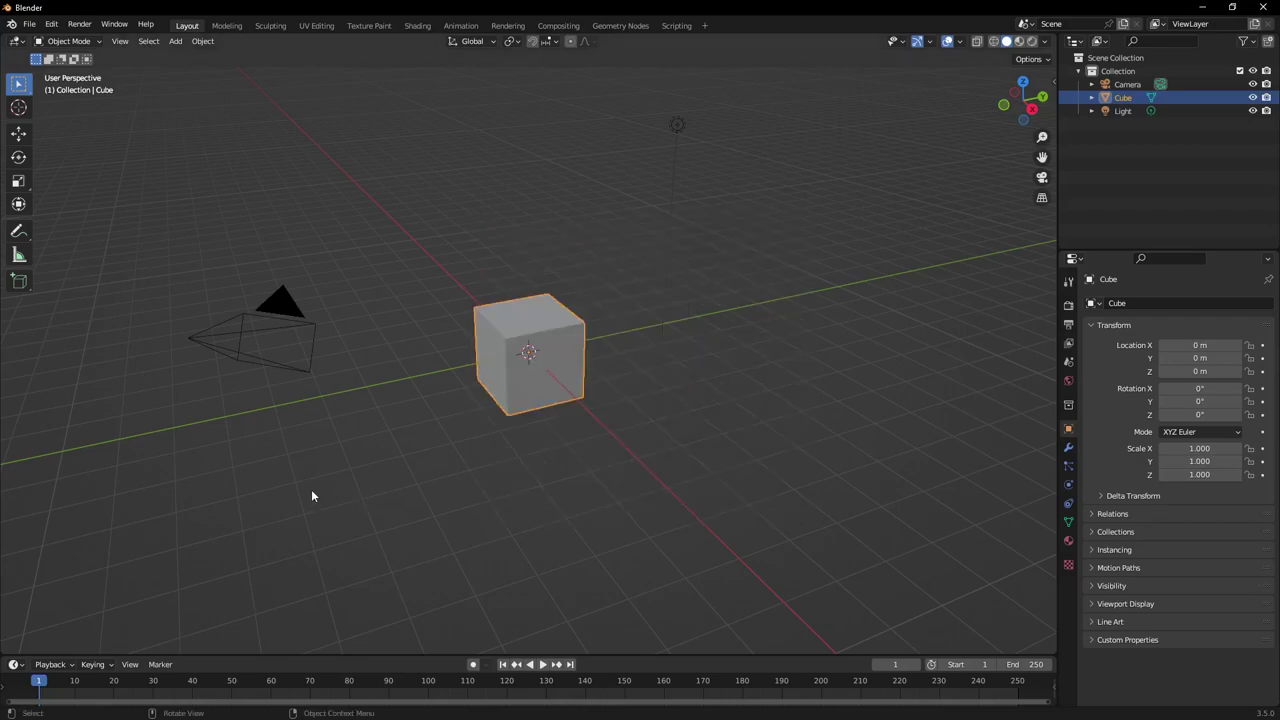
pyautogui.click(114, 25)
pyautogui.click(191, 72)
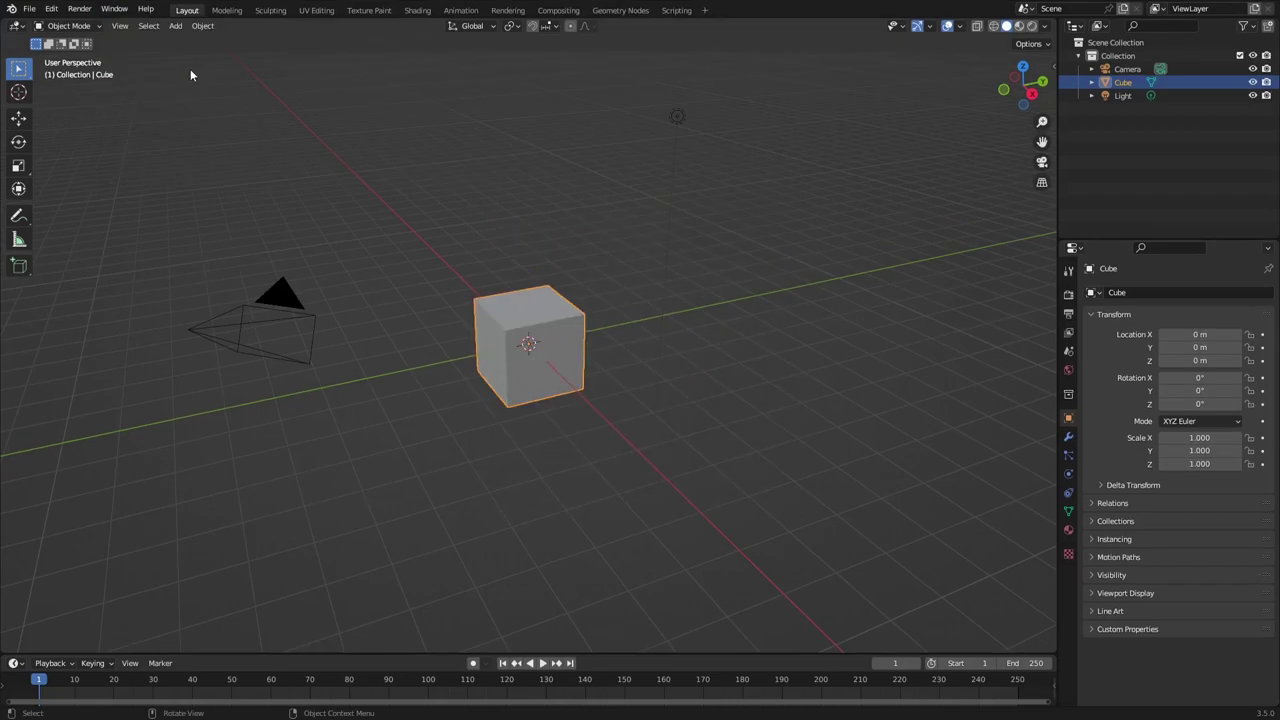
# In Preferences > Keymap, enable Tab for Pie Menu and set Spacebar Action to Tools
pyautogui.click(51, 9)
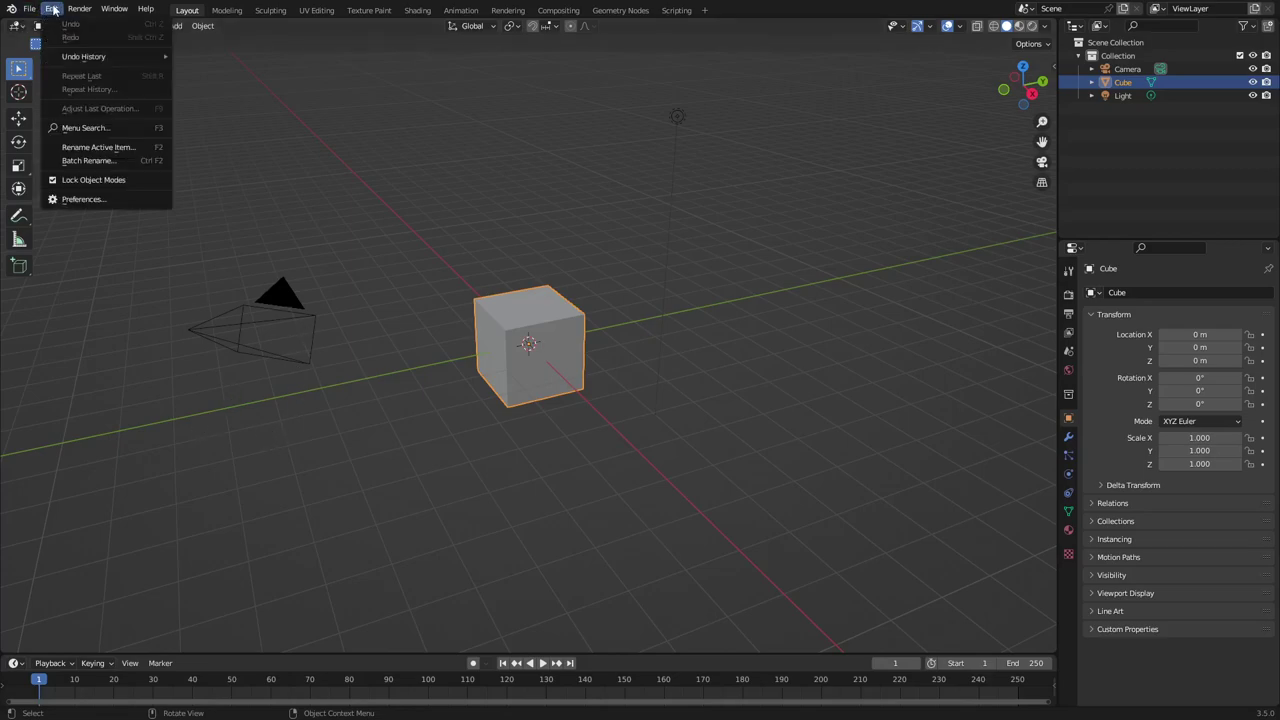
pyautogui.click(115, 199)
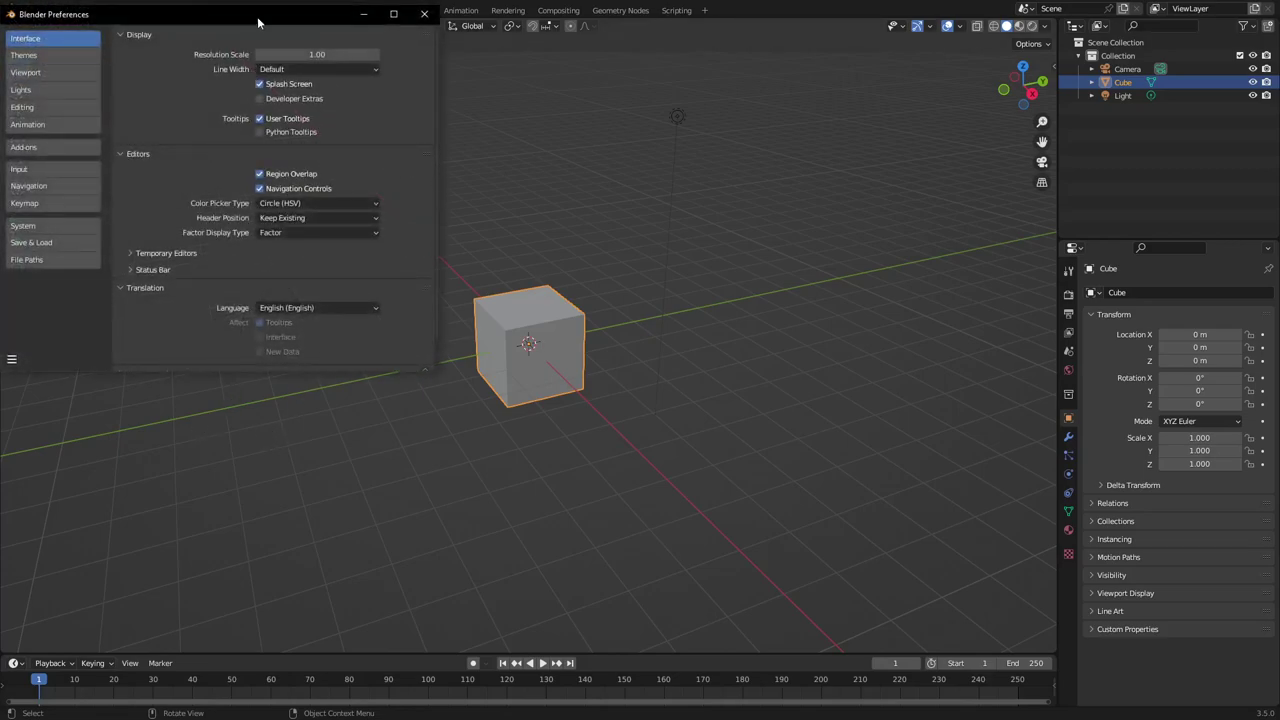
pyautogui.moveTo(257, 18); pyautogui.dragTo(425, 182)
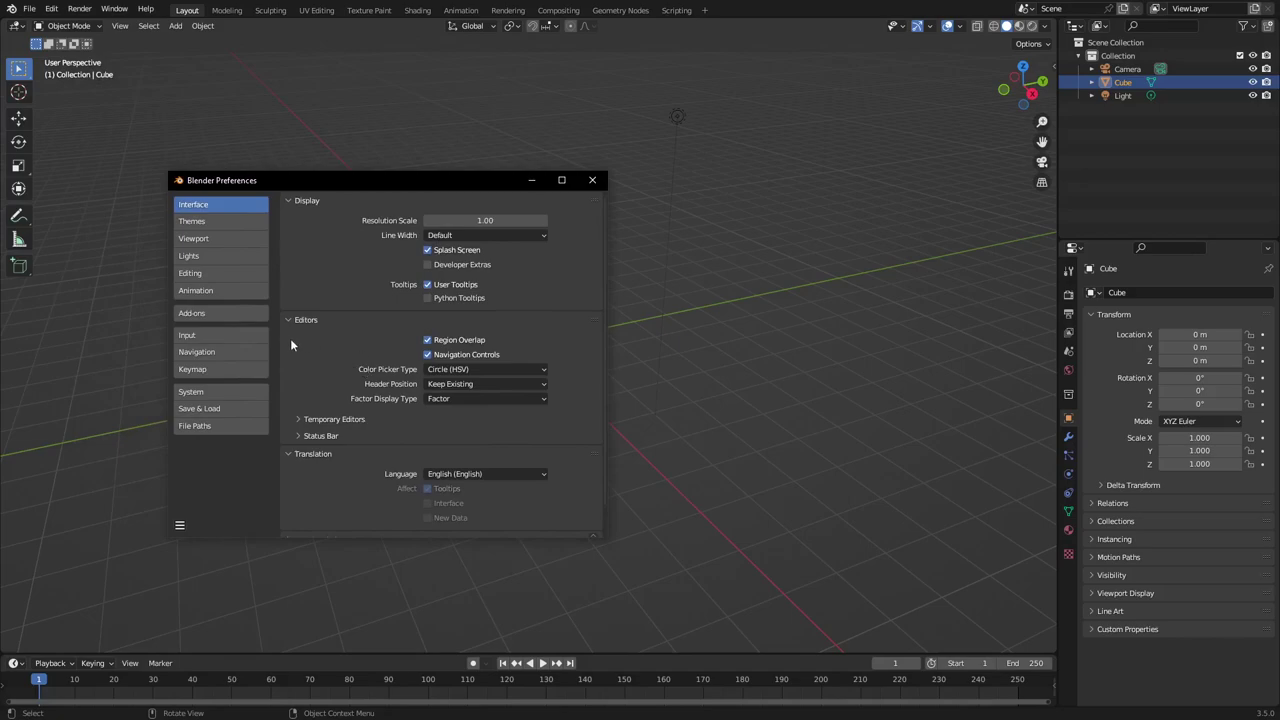
pyautogui.click(218, 370)
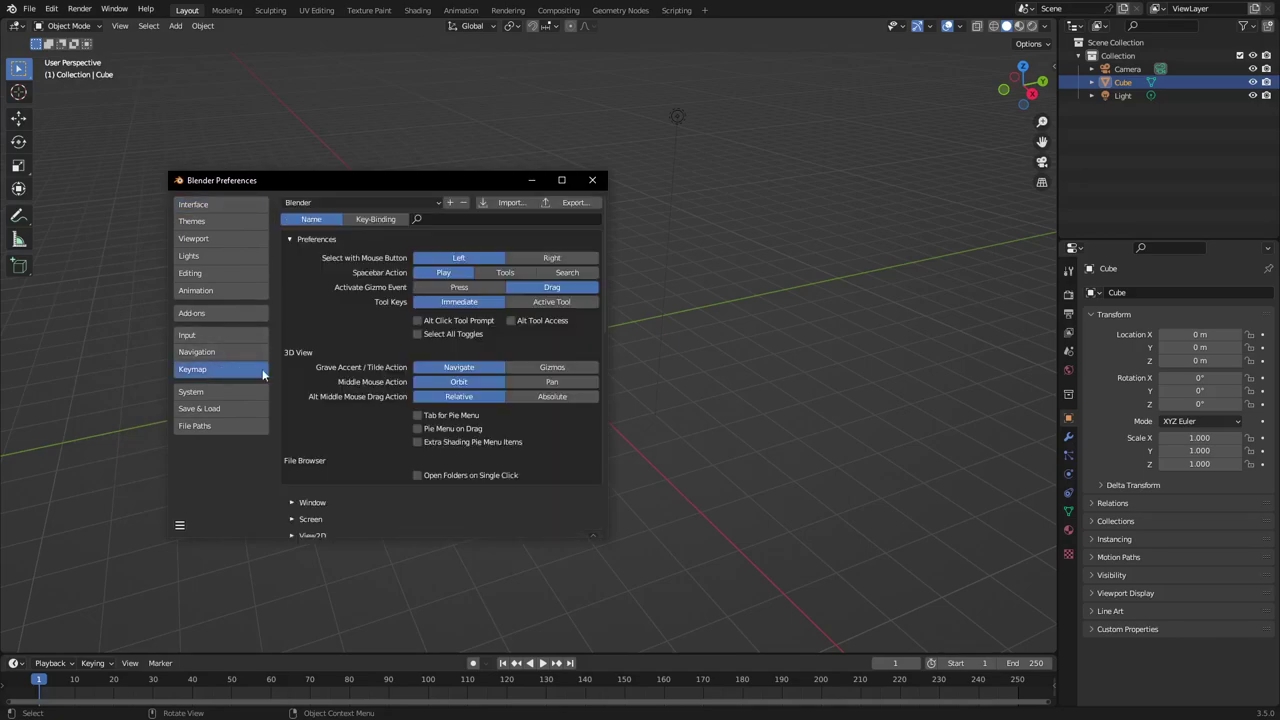
pyautogui.click(456, 416)
pyautogui.click(497, 275)
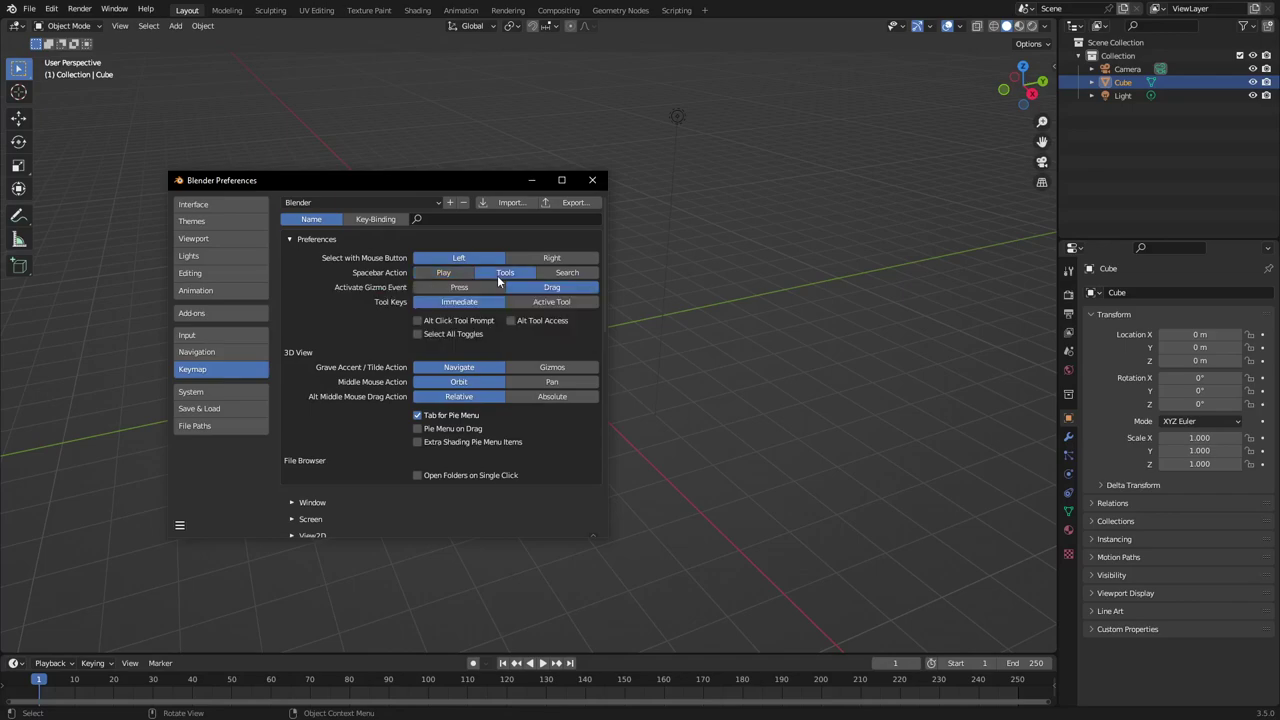
# Set Cycles Render Devices to HIP and lower Save Versions to 0
pyautogui.click(223, 391)
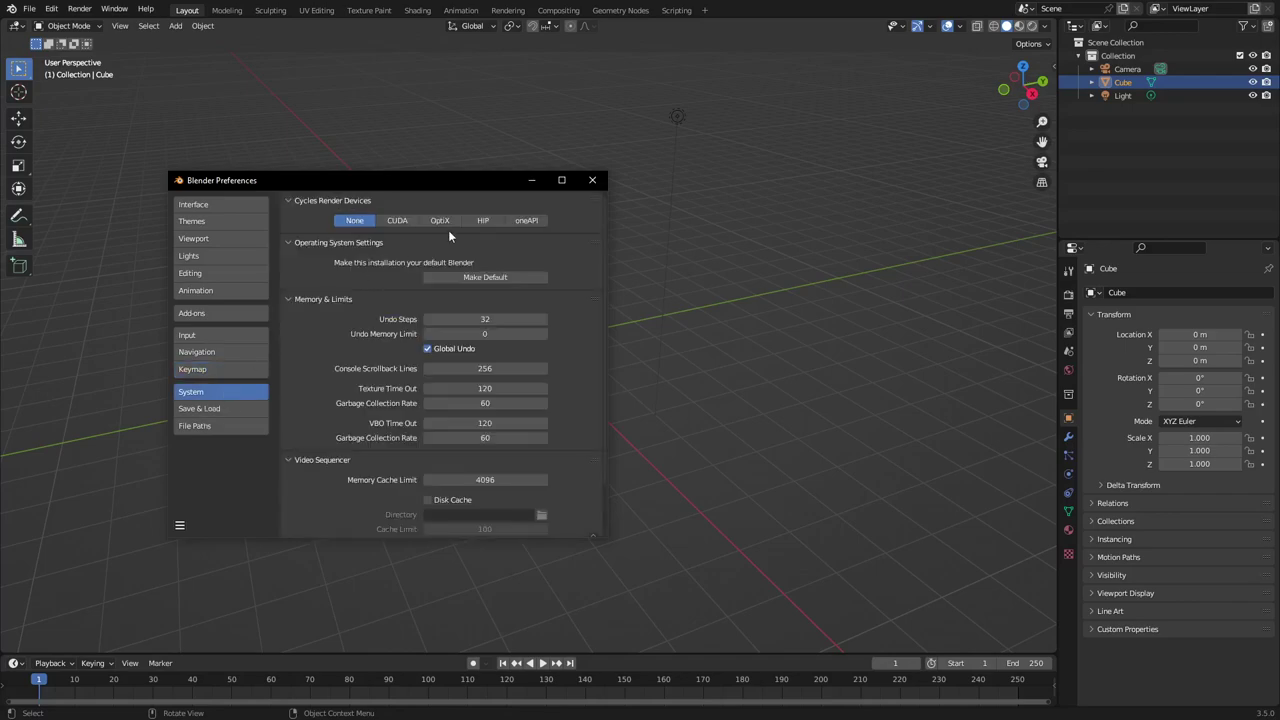
pyautogui.click(483, 221)
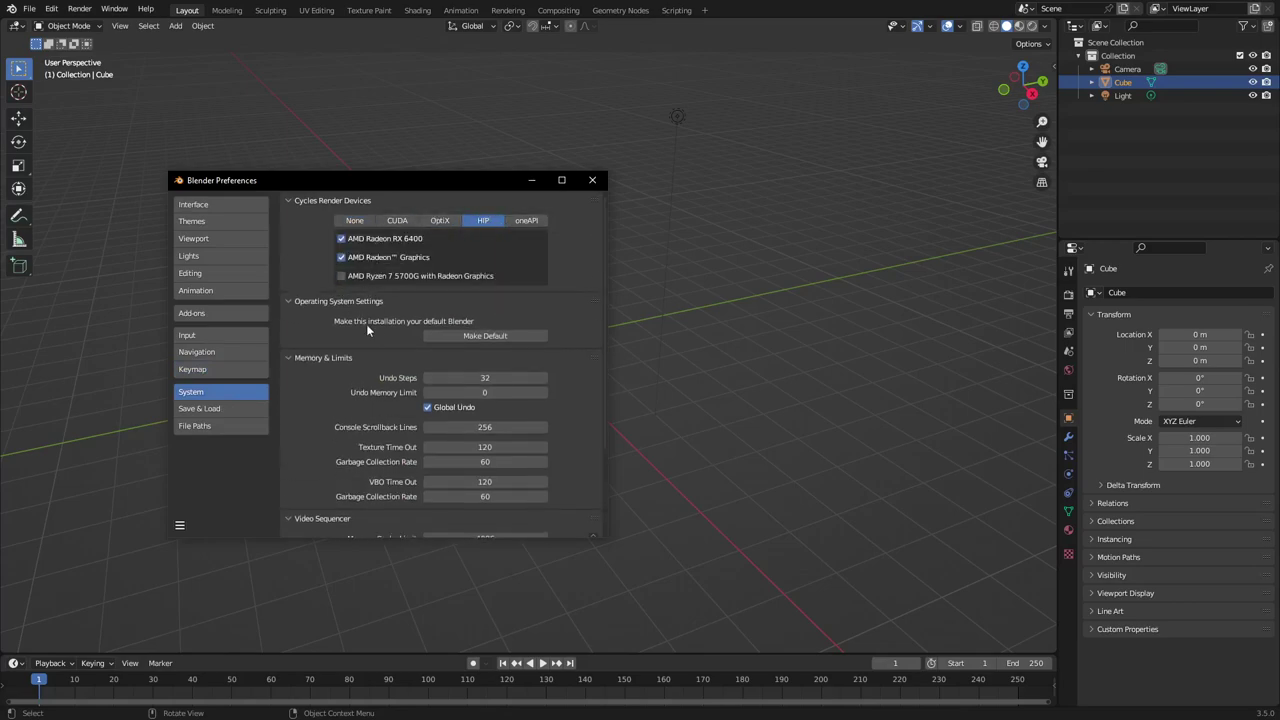
pyautogui.click(225, 206)
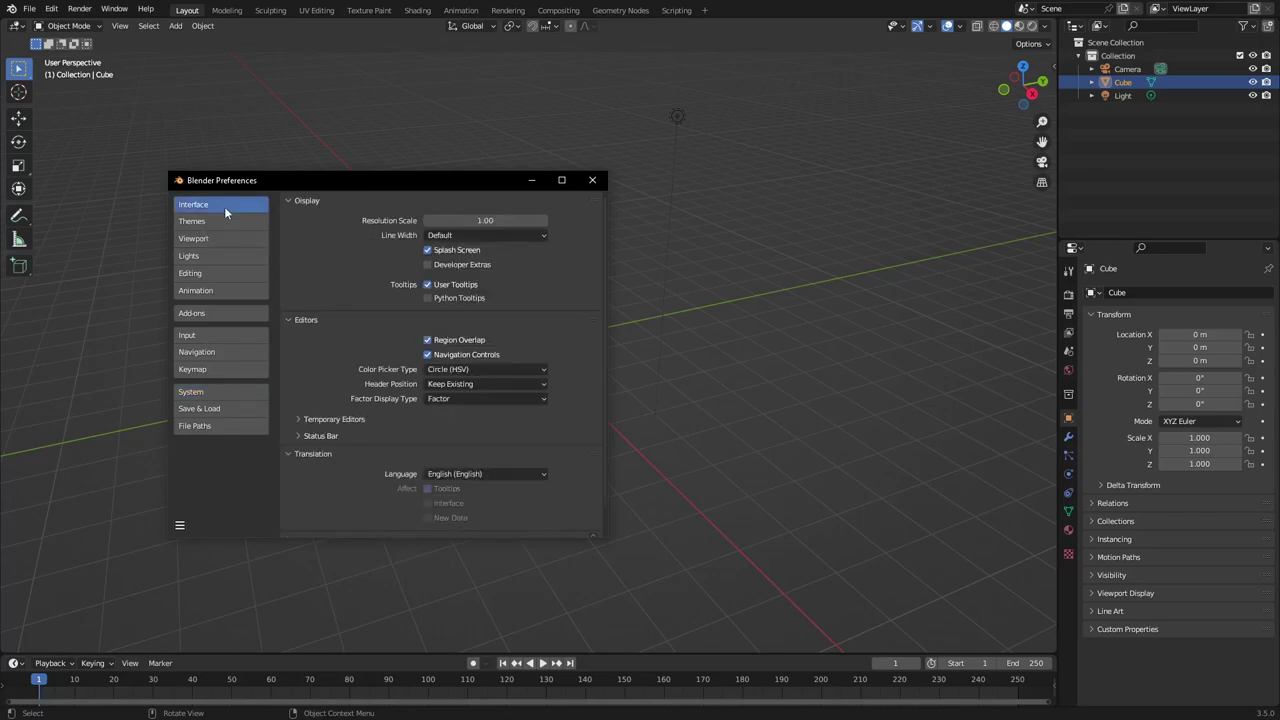
pyautogui.click(220, 410)
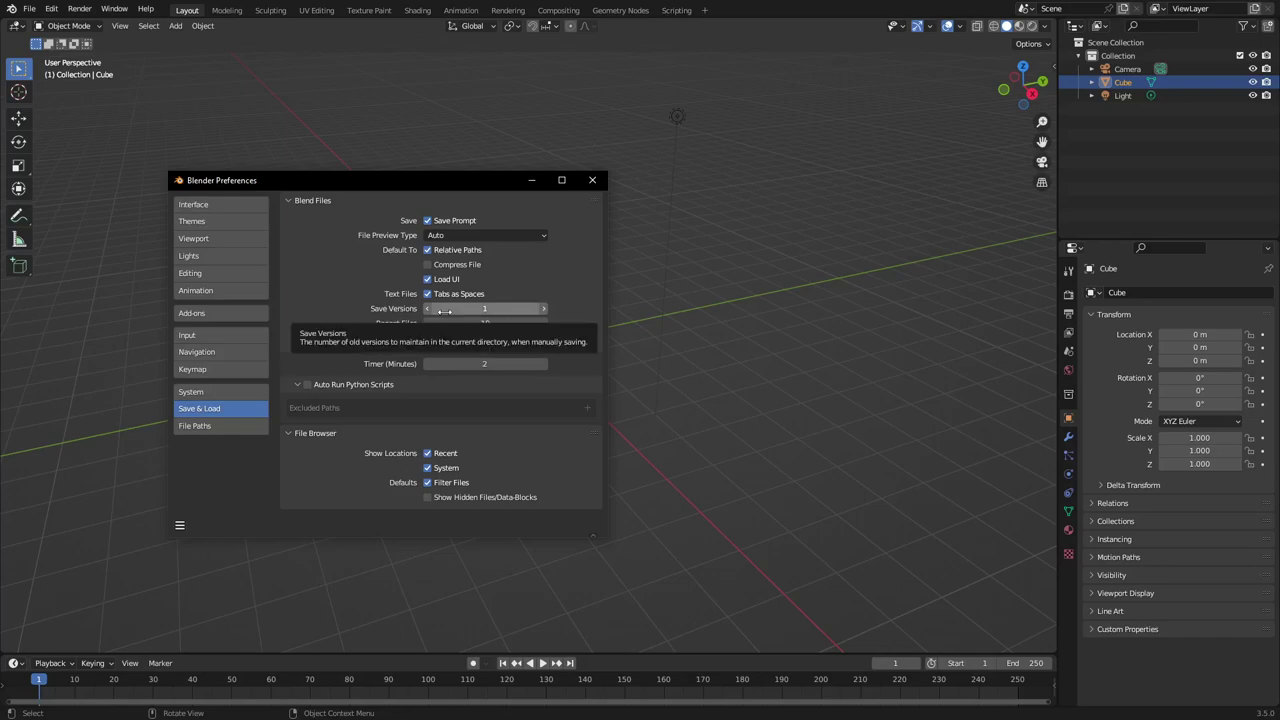
pyautogui.click(427, 309)
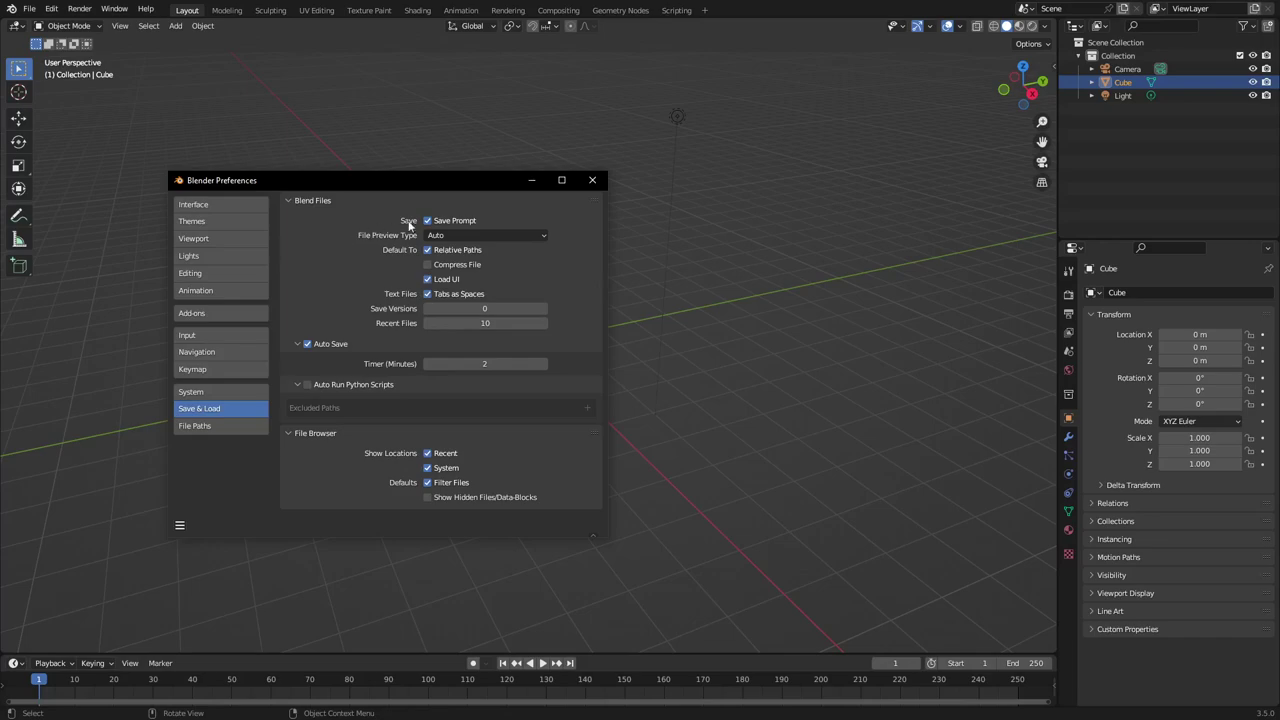
# Enable the Bool Tool add-on and set it to Display As Wireframe
pyautogui.click(230, 314)
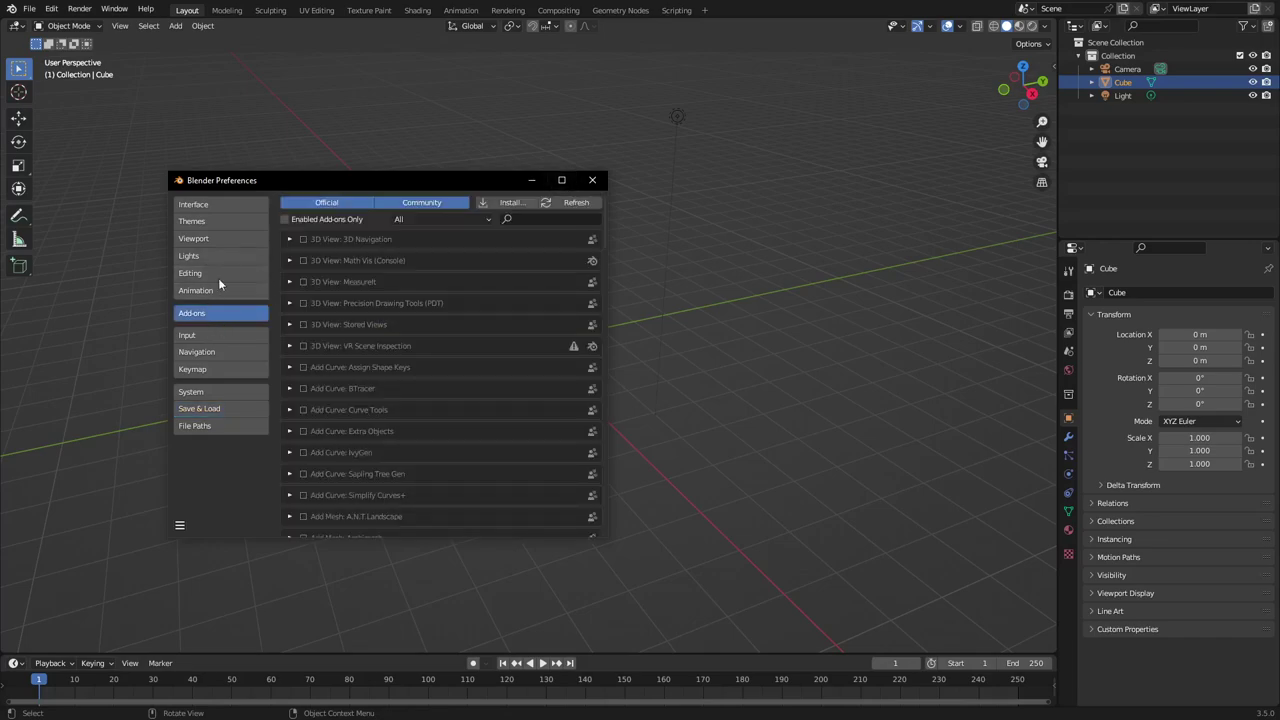
pyautogui.click(552, 221)
pyautogui.write('bool')
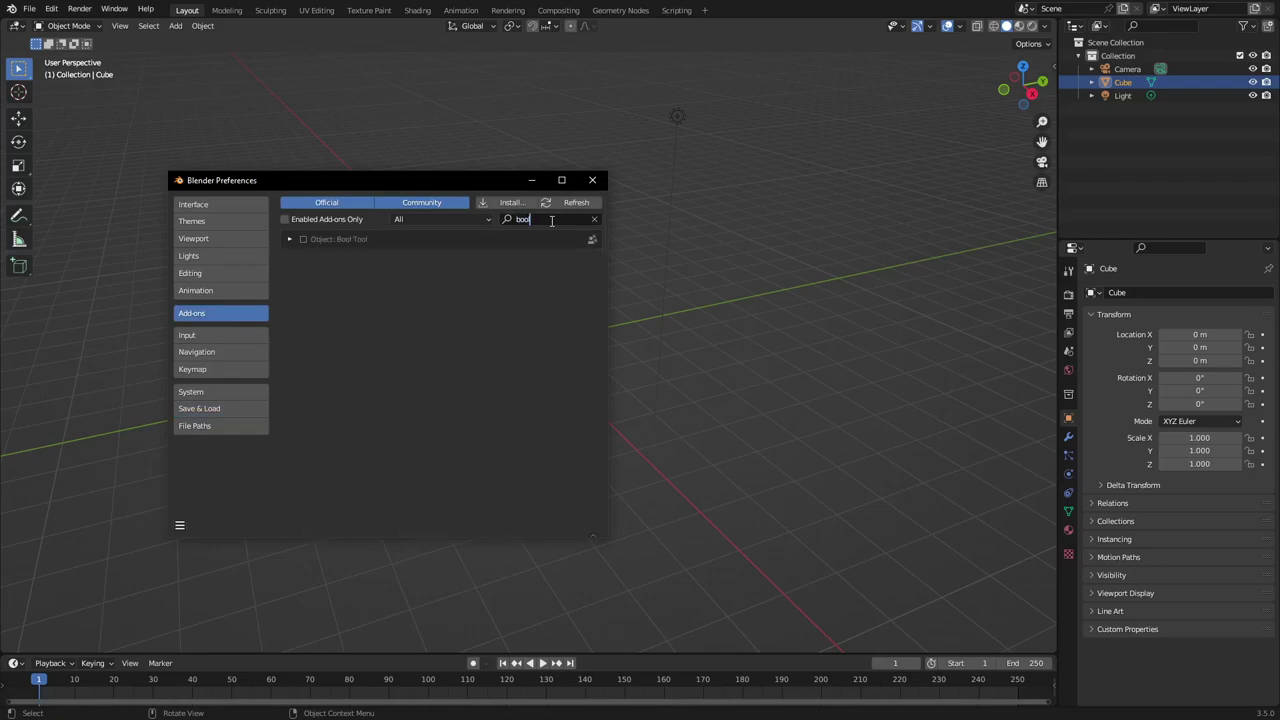
pyautogui.click(304, 241)
pyautogui.click(303, 240)
pyautogui.click(290, 240)
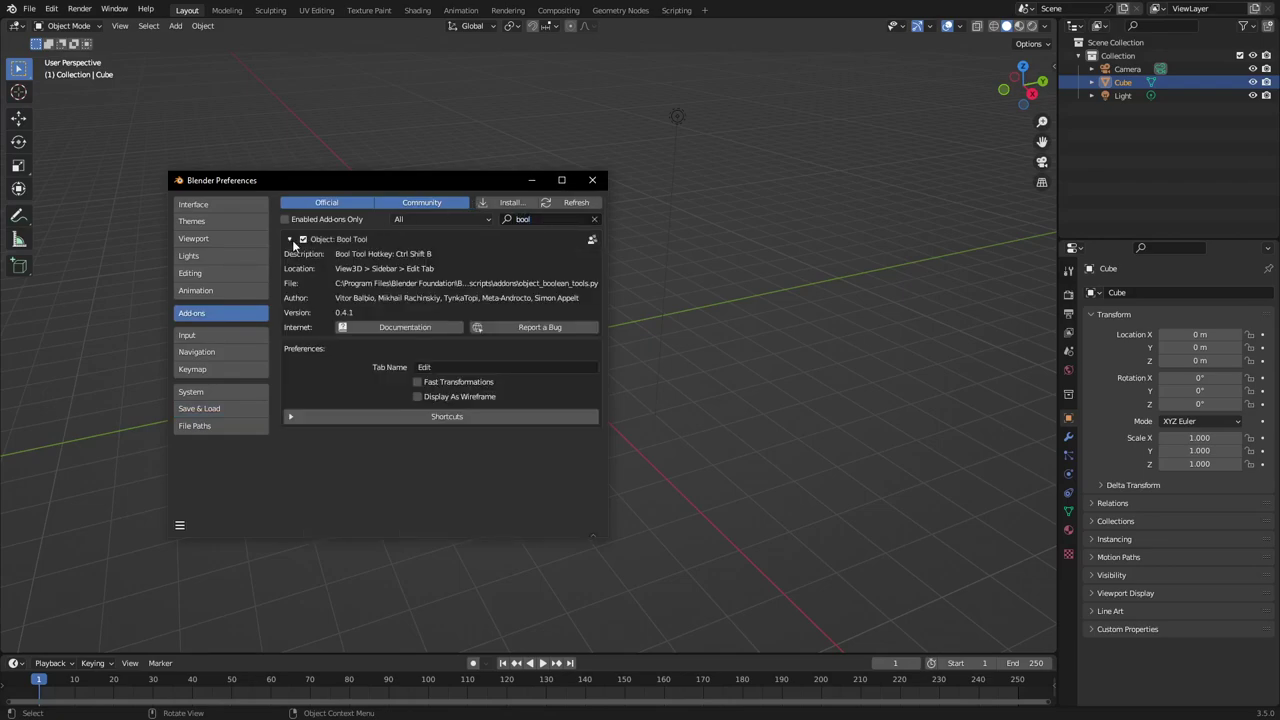
pyautogui.click(421, 399)
# Search for and enable the LoopTools and Node Wrangler add-ons
pyautogui.click(534, 220)
pyautogui.write('loo')
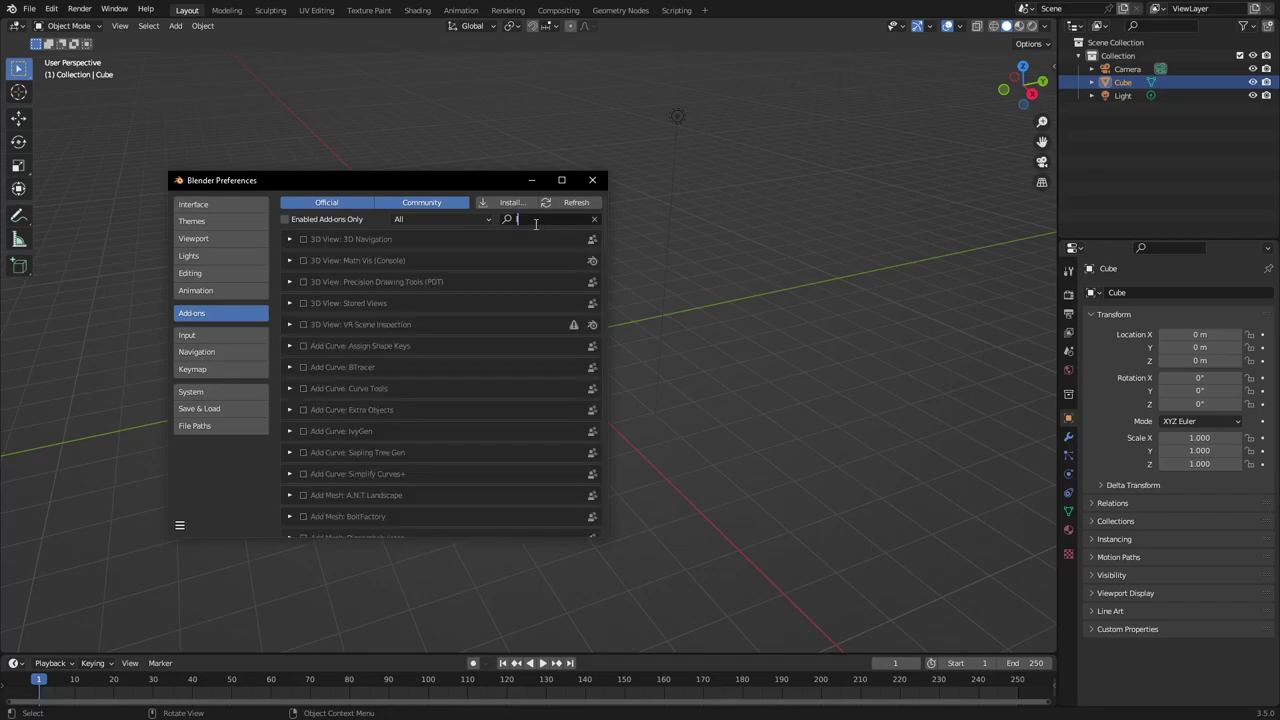
pyautogui.write('p')
pyautogui.click(303, 239)
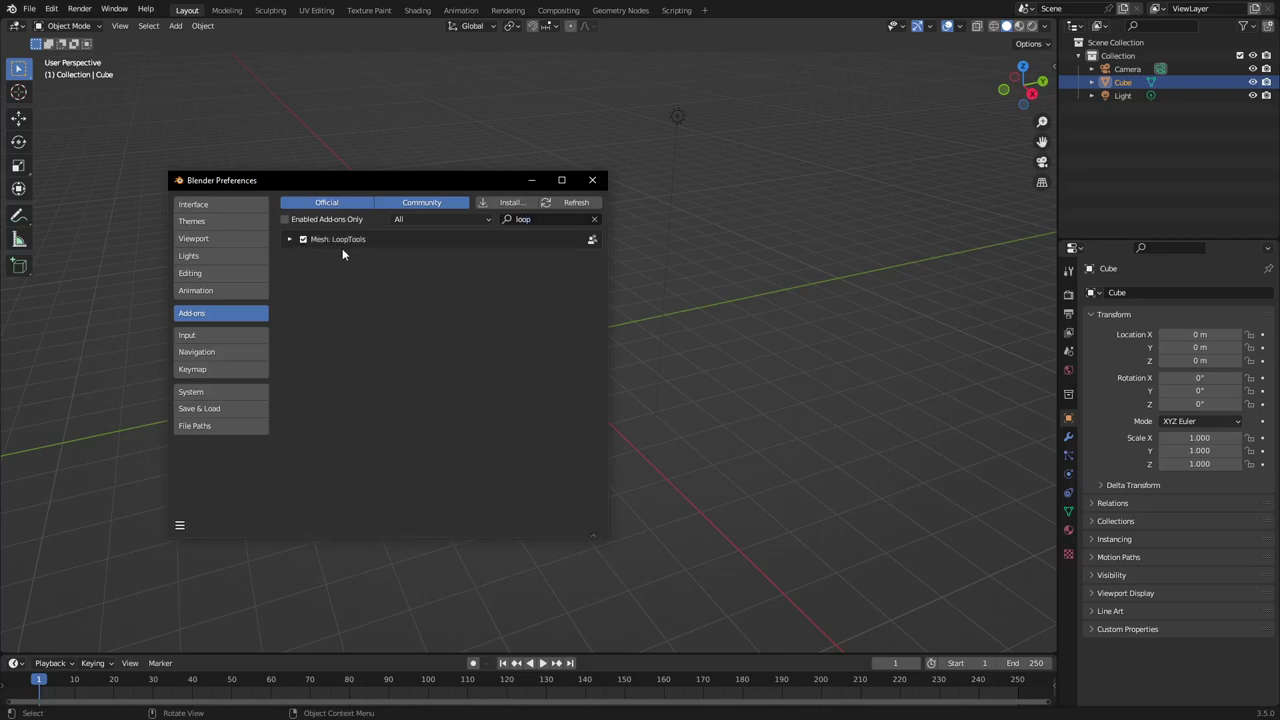
pyautogui.write('no')
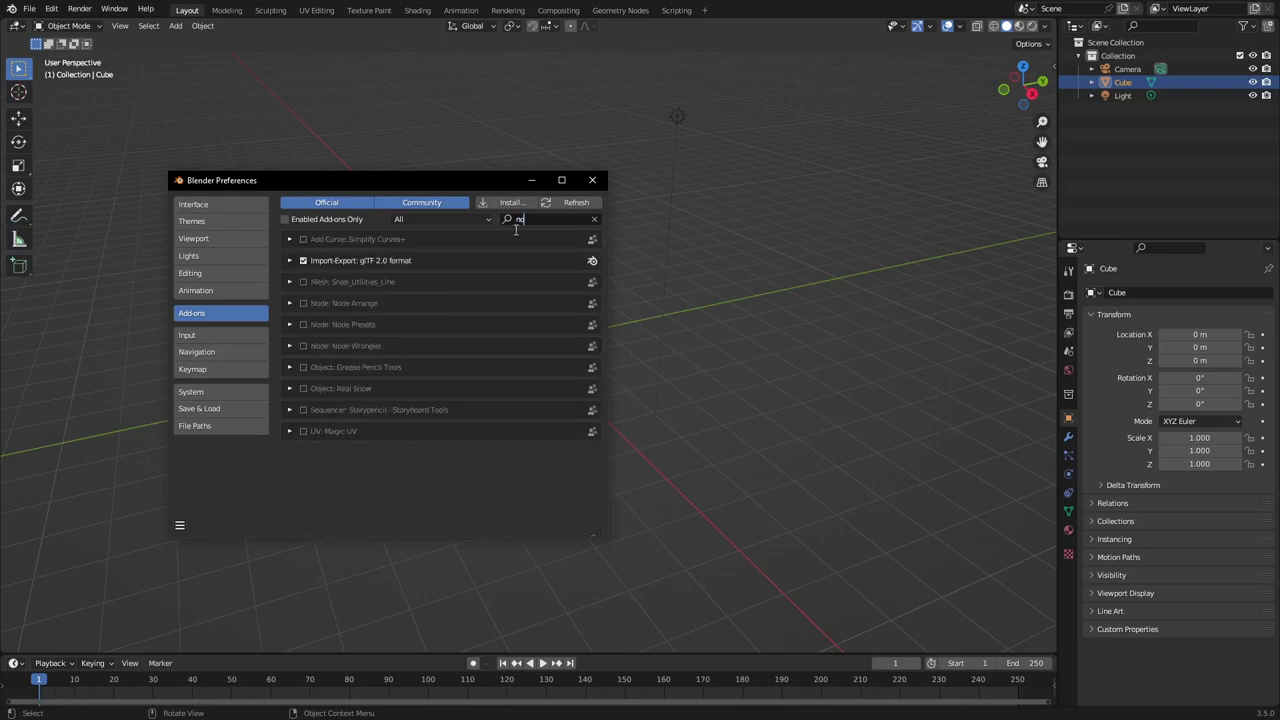
pyautogui.write('de')
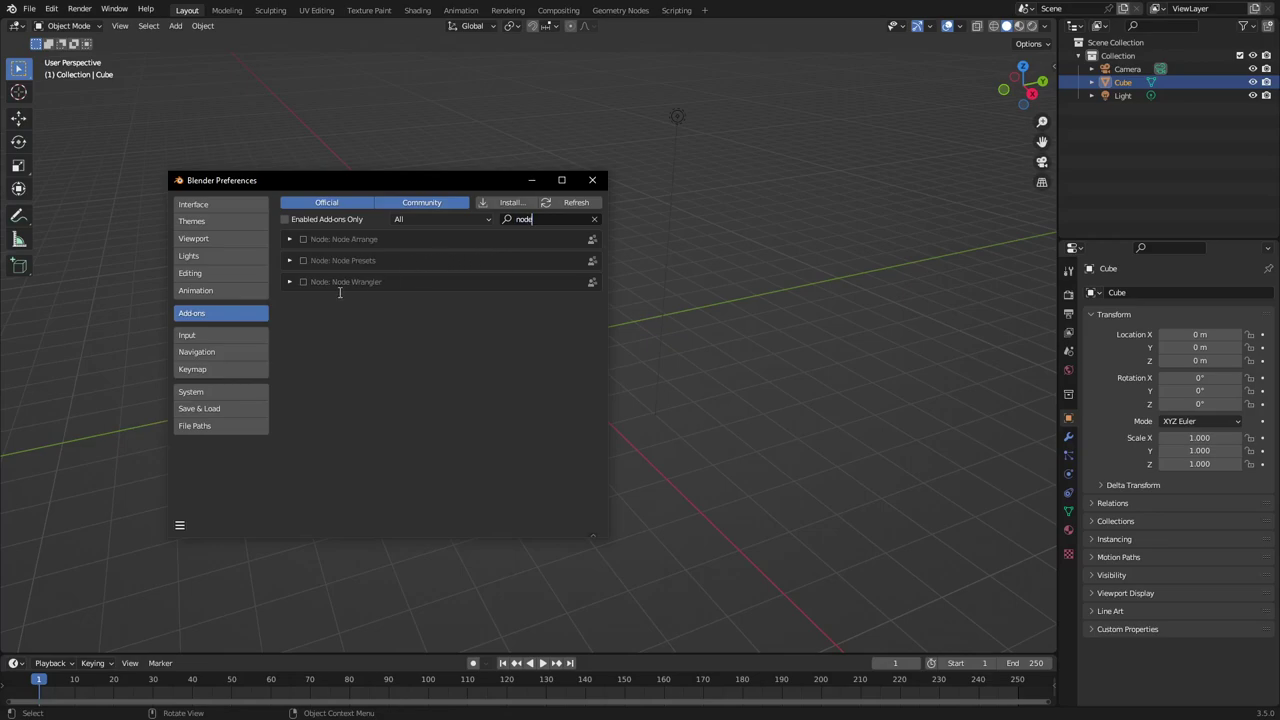
pyautogui.click(303, 282)
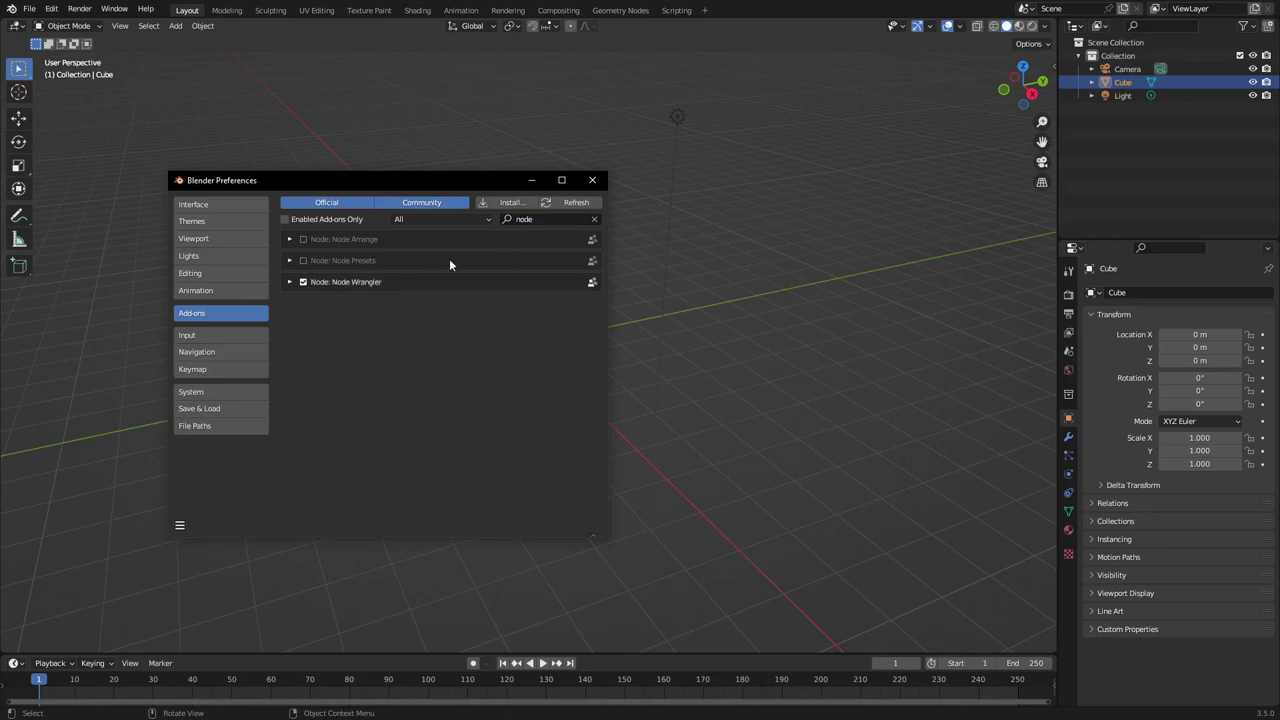
# Enable Import Images as Planes, Add Curve: Extra Objects and Add Mesh: Extra Objects
pyautogui.click(545, 220)
pyautogui.write('imag')
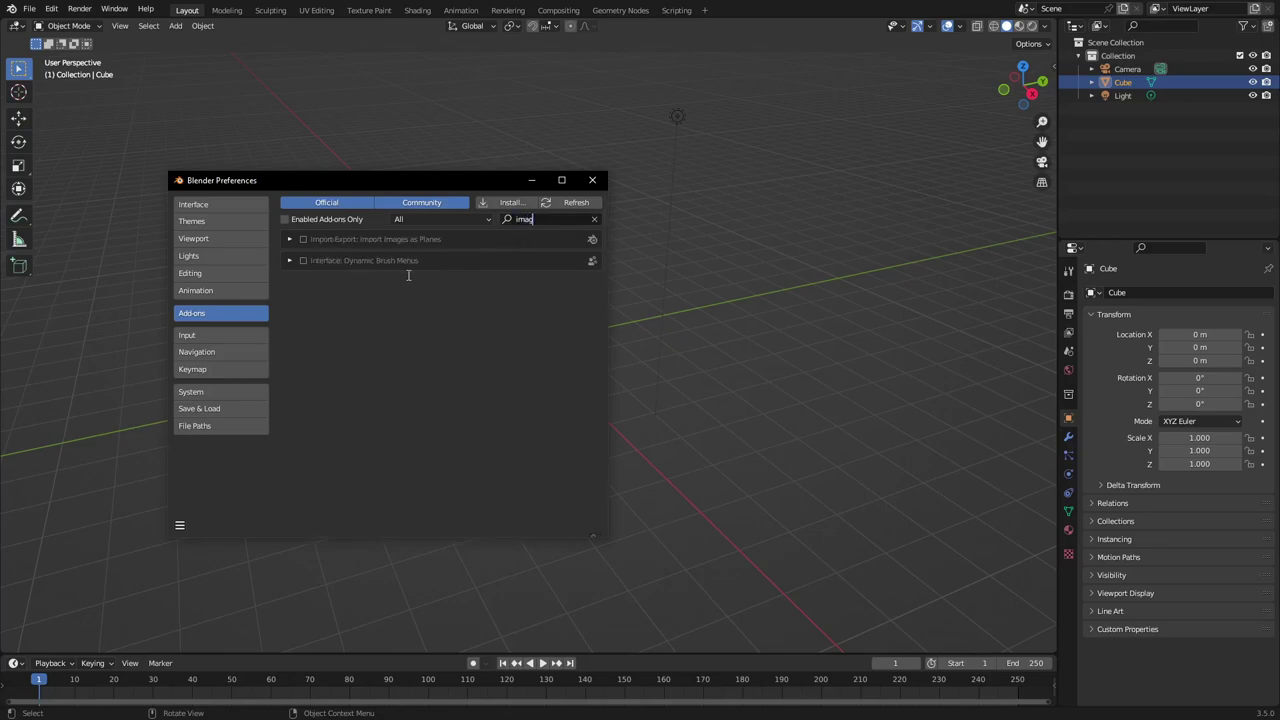
pyautogui.click(303, 240)
pyautogui.click(540, 219)
pyautogui.write('extra')
pyautogui.click(303, 240)
pyautogui.click(304, 261)
# Enable Add Mesh: Geodesic Domes and BoltFactory, then search for 'rigi'
pyautogui.write('geo')
pyautogui.click(302, 239)
pyautogui.click(302, 239)
pyautogui.click(535, 218)
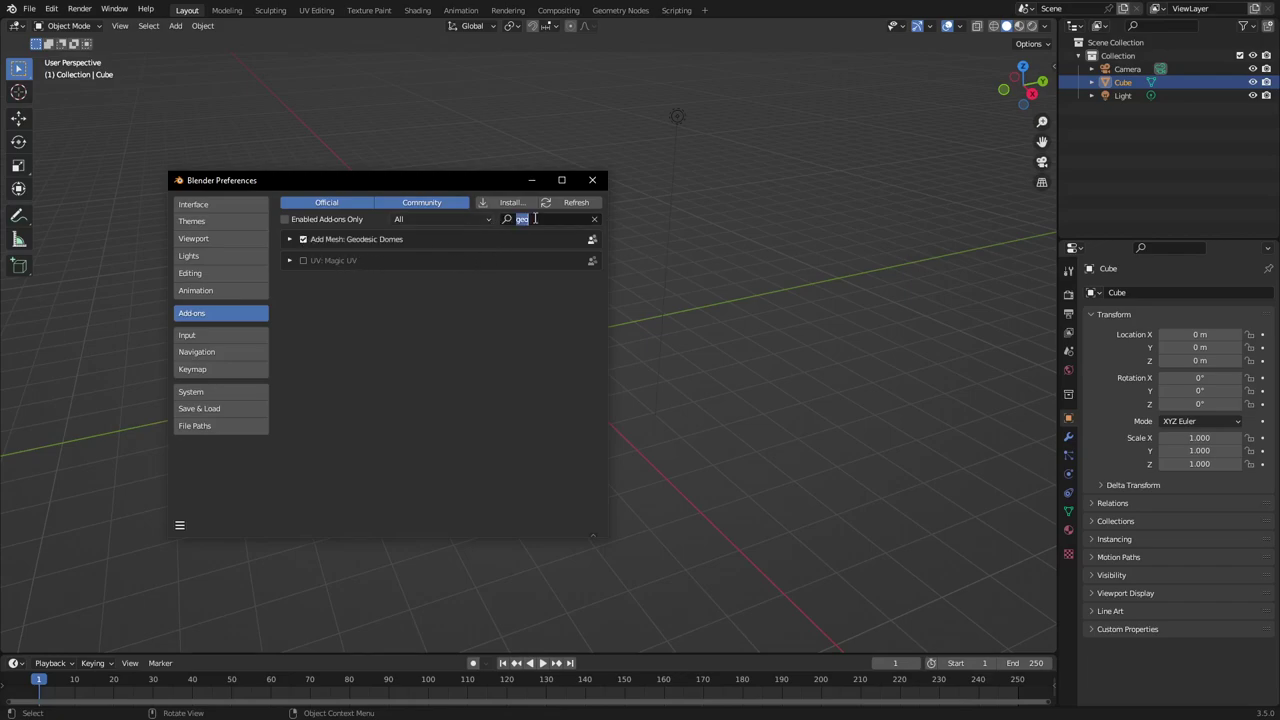
pyautogui.write('bolt')
pyautogui.press('Return')
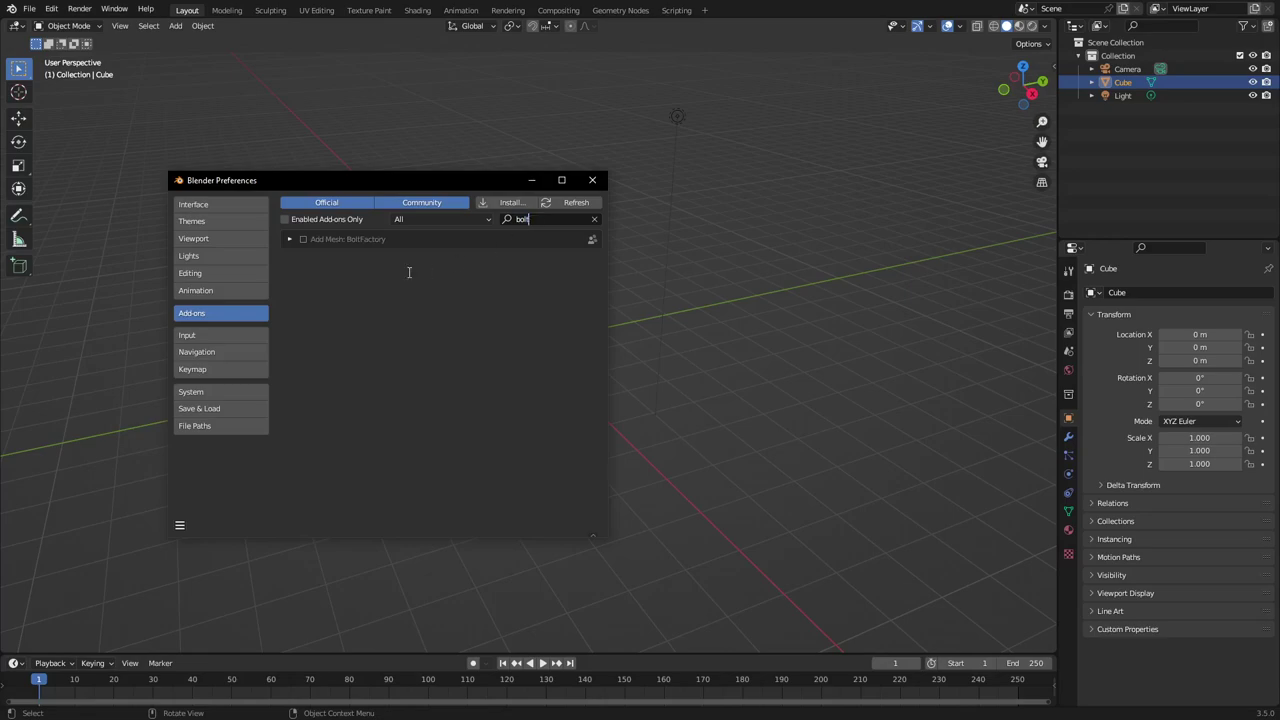
pyautogui.click(302, 241)
pyautogui.click(539, 219)
pyautogui.write('rigi')
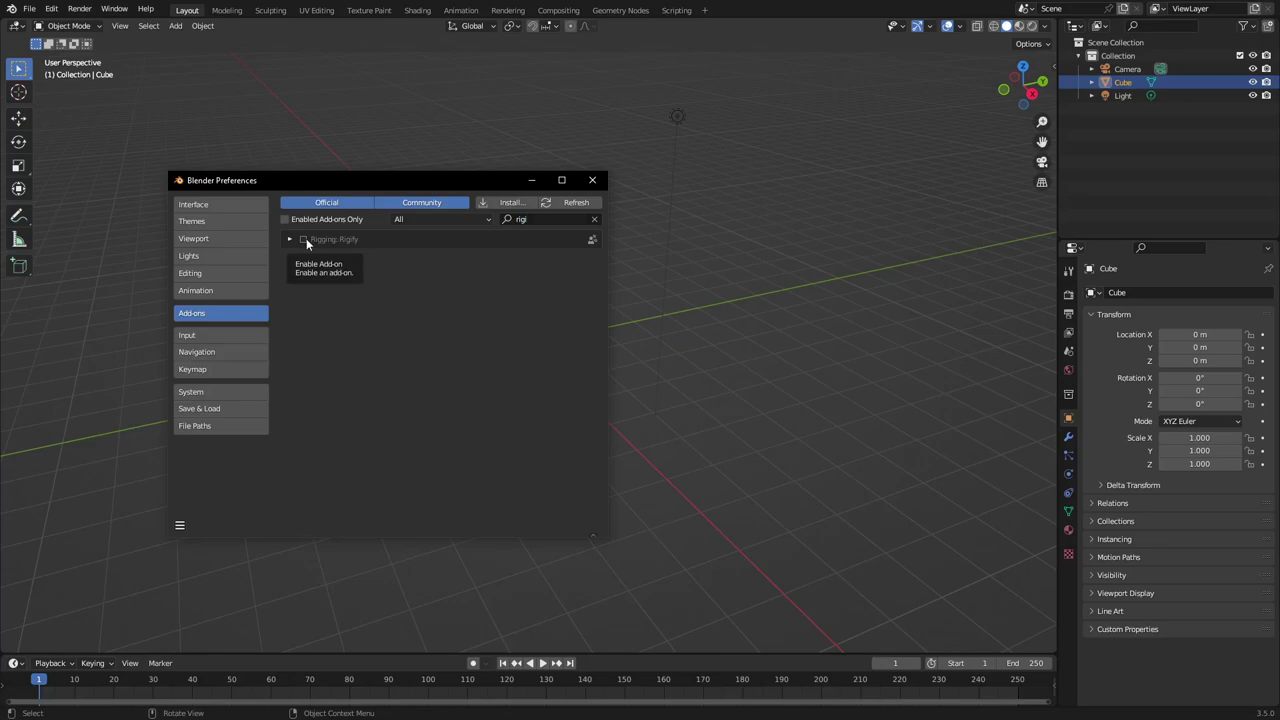
# Clear the search, enable Lighting: Tri-lighting, and close the Preferences window
pyautogui.click(593, 219)
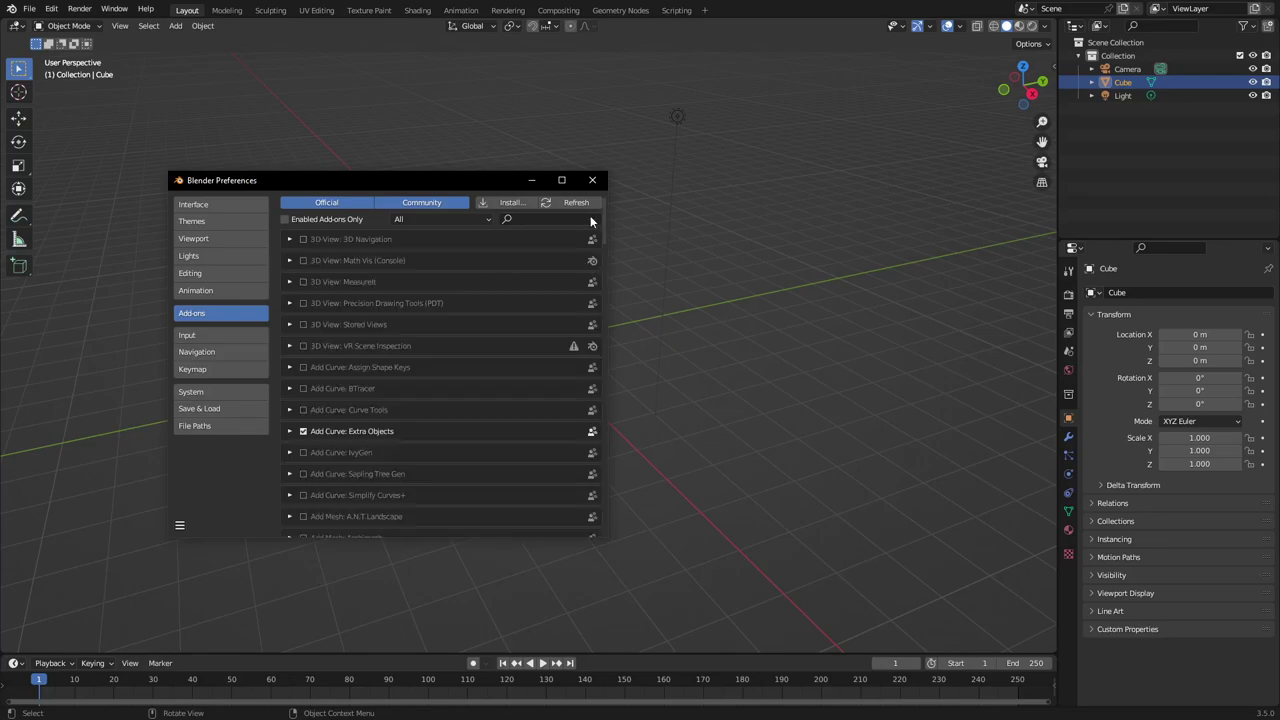
pyautogui.scroll(-20, 396, 410)
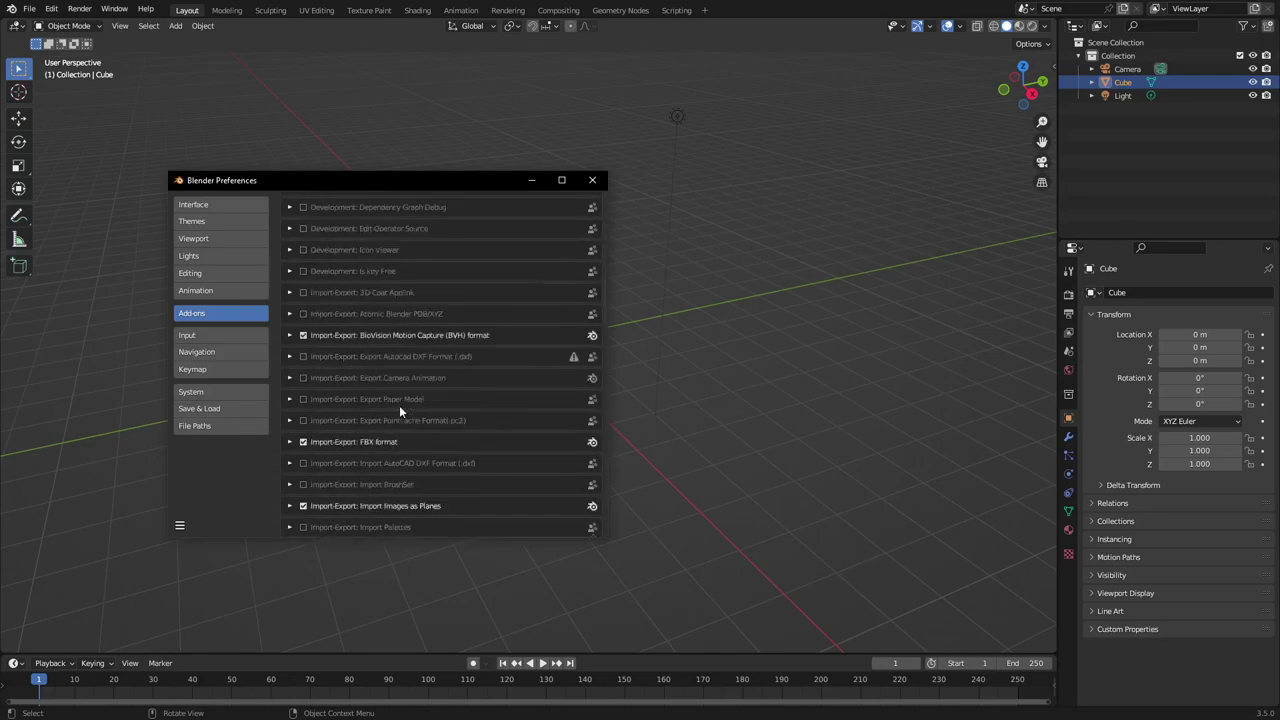
pyautogui.scroll(-5, 396, 405)
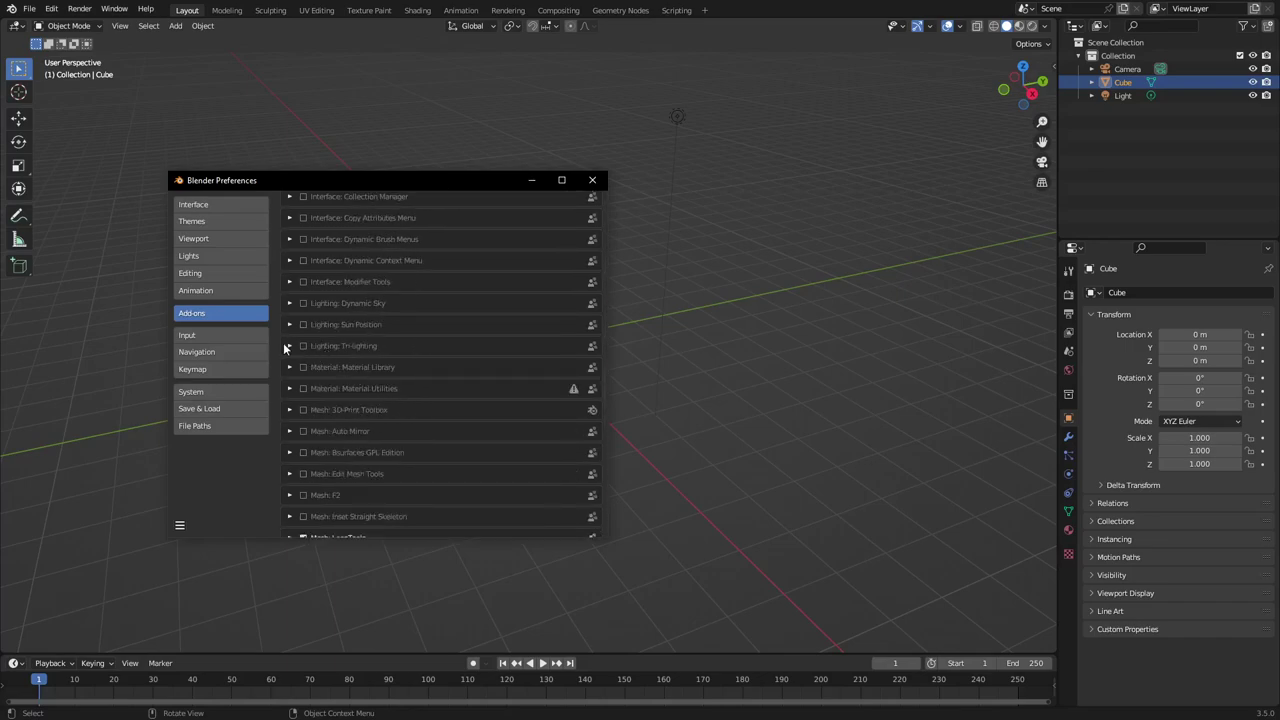
pyautogui.click(290, 346)
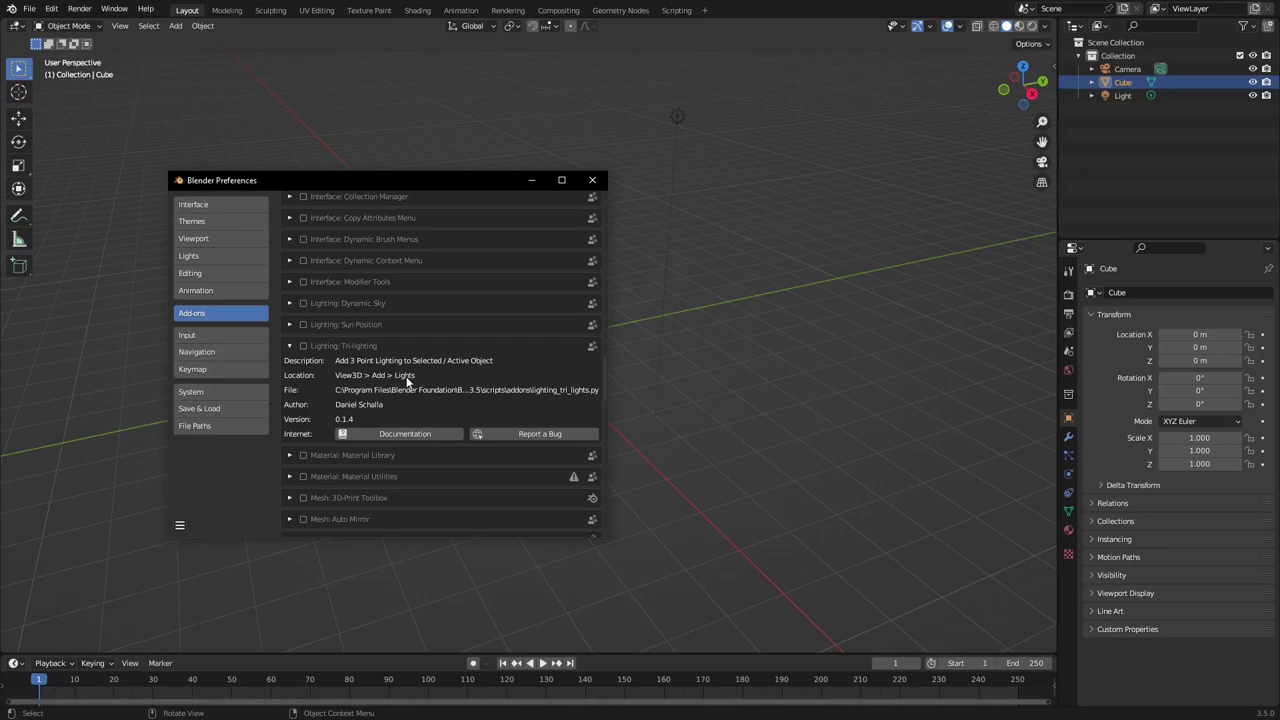
pyautogui.click(303, 346)
pyautogui.click(592, 180)
# Show the N sidebar with the Cube's transform values and view the Bool Tool panel
pyautogui.click(175, 25)
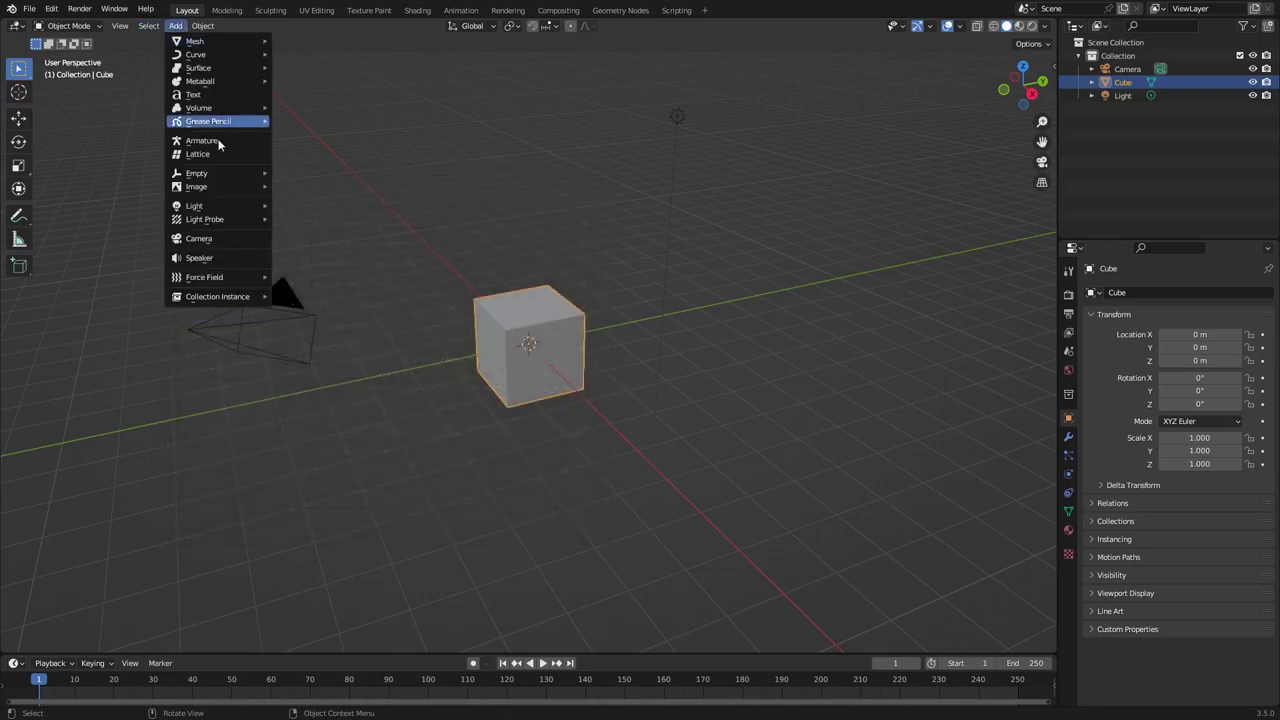
pyautogui.moveTo(224, 208)
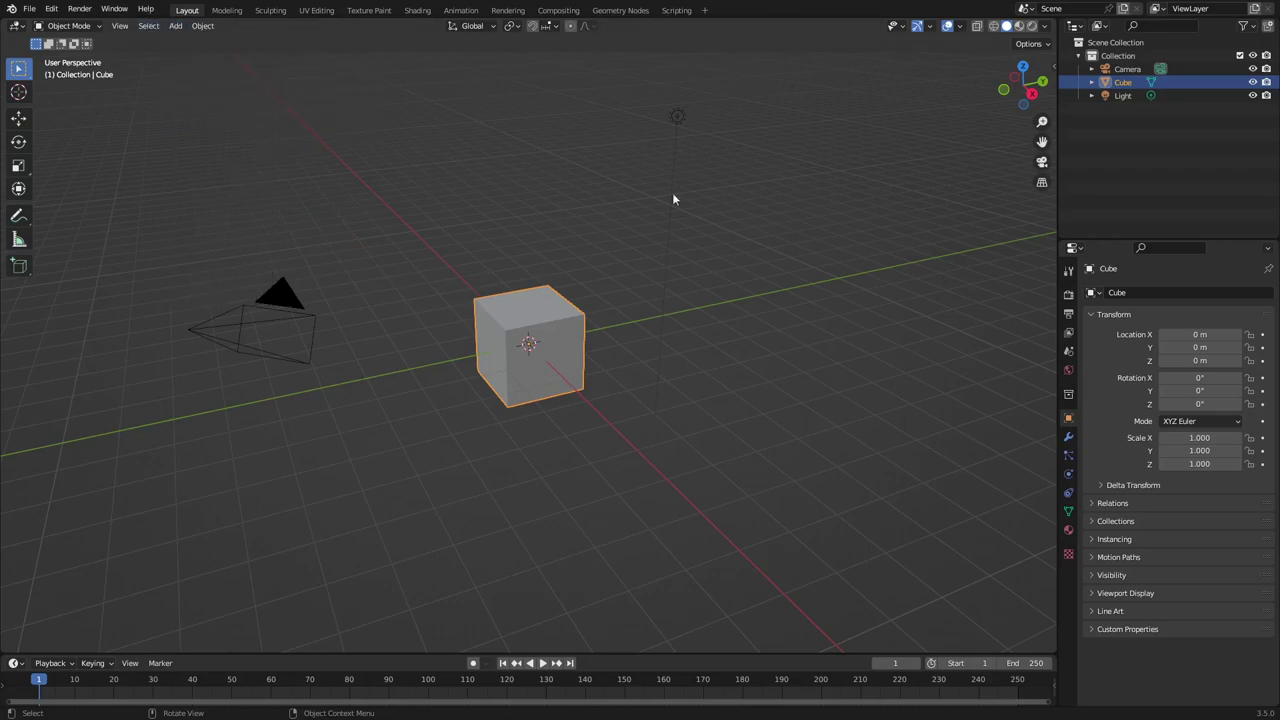
pyautogui.press('n')
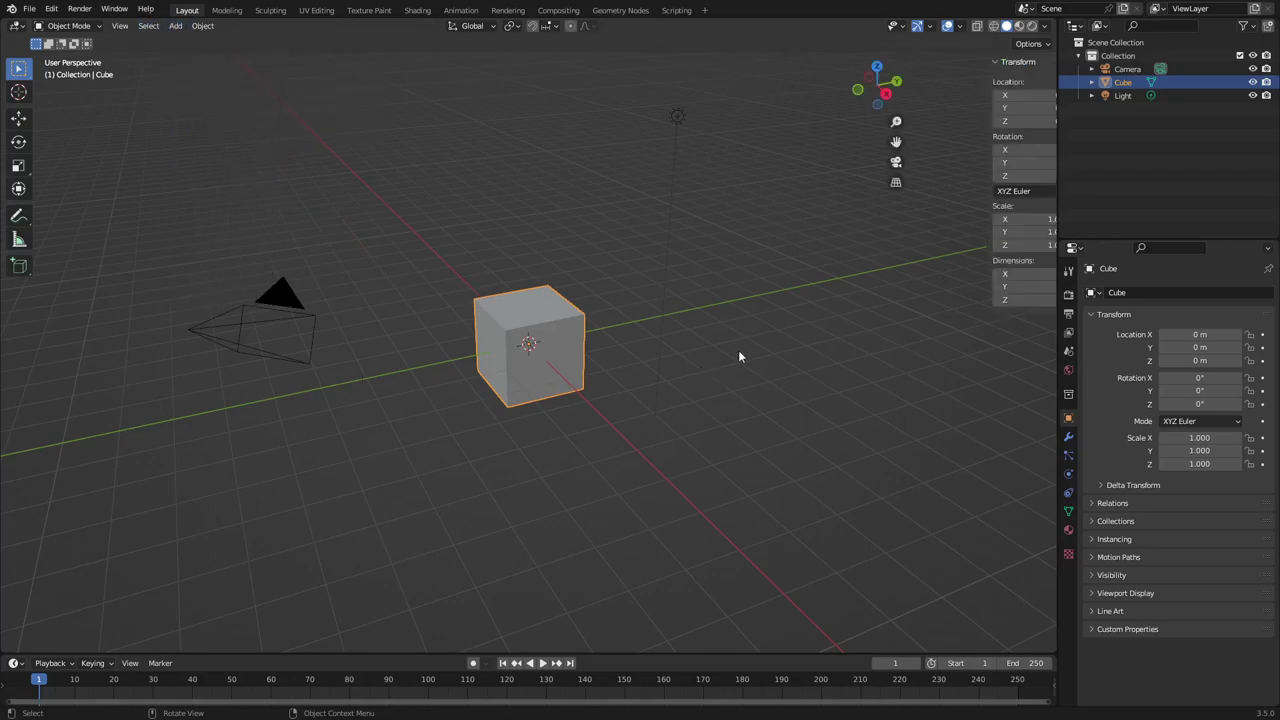
pyautogui.click(1048, 155)
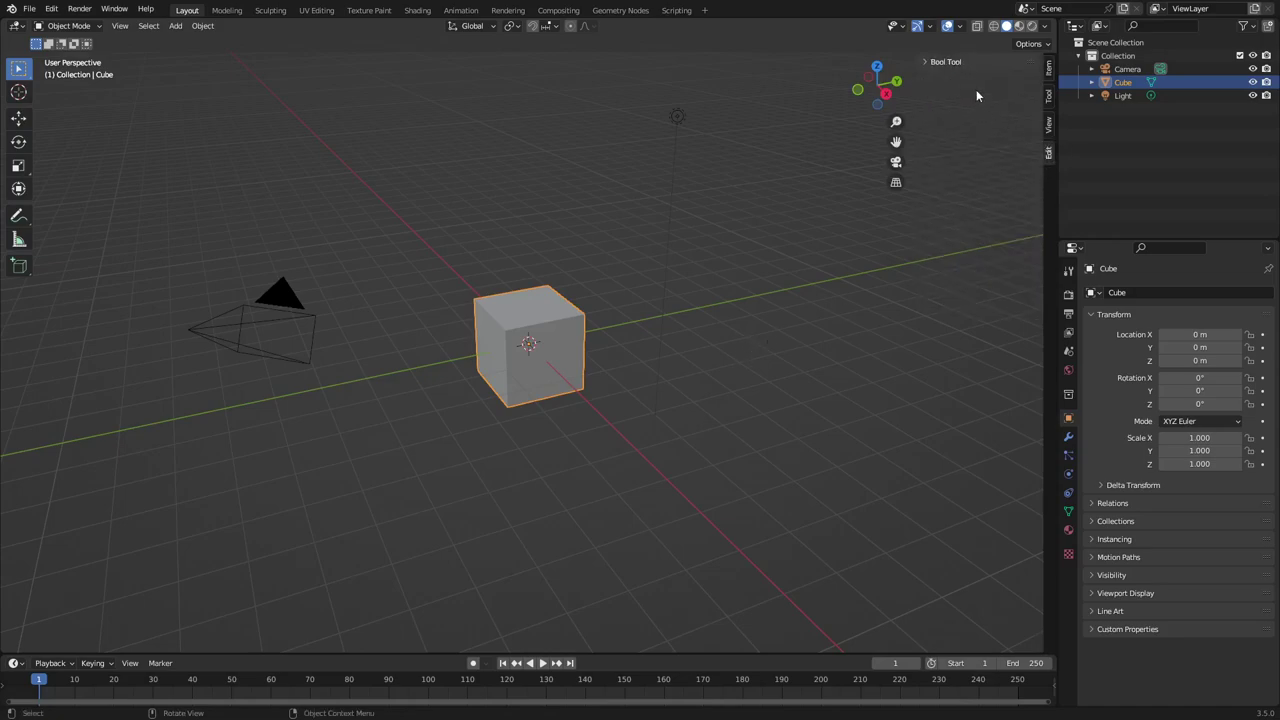
# Search add-ons for 'auto', enable Mesh: Auto Mirror, and close Preferences
pyautogui.click(50, 9)
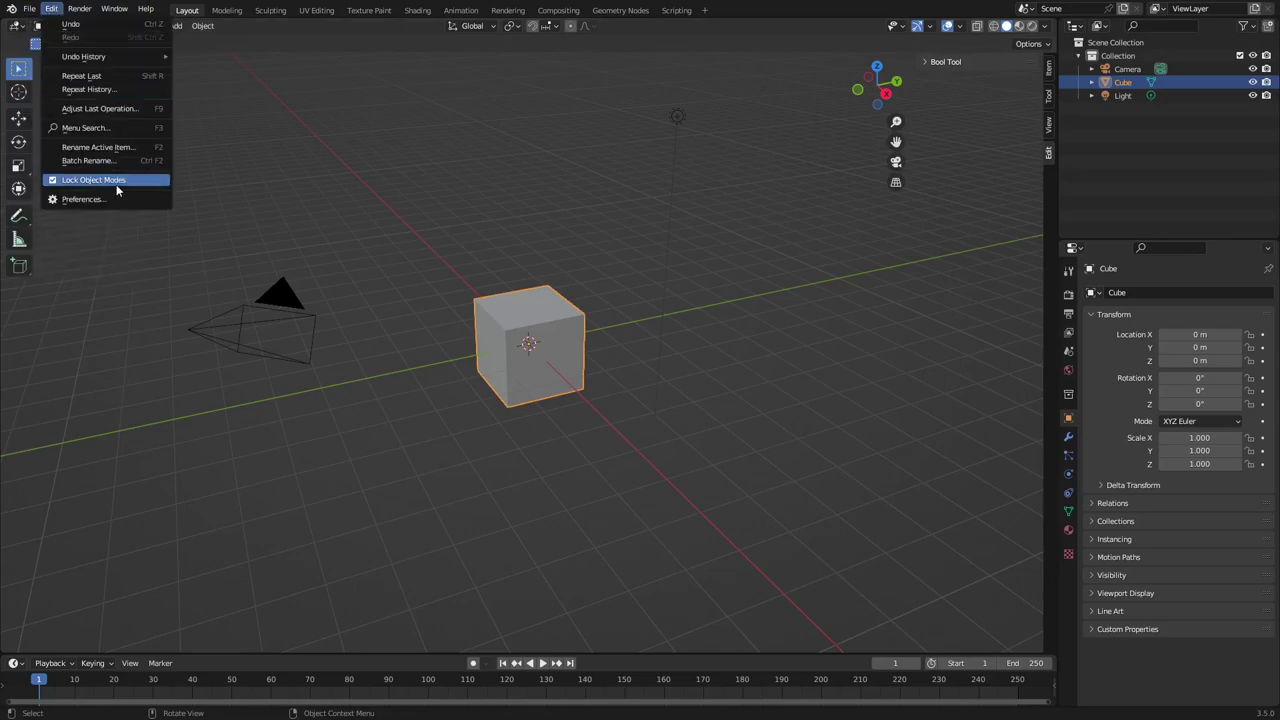
pyautogui.click(117, 200)
pyautogui.moveTo(326, 18); pyautogui.dragTo(481, 190)
pyautogui.click(534, 228)
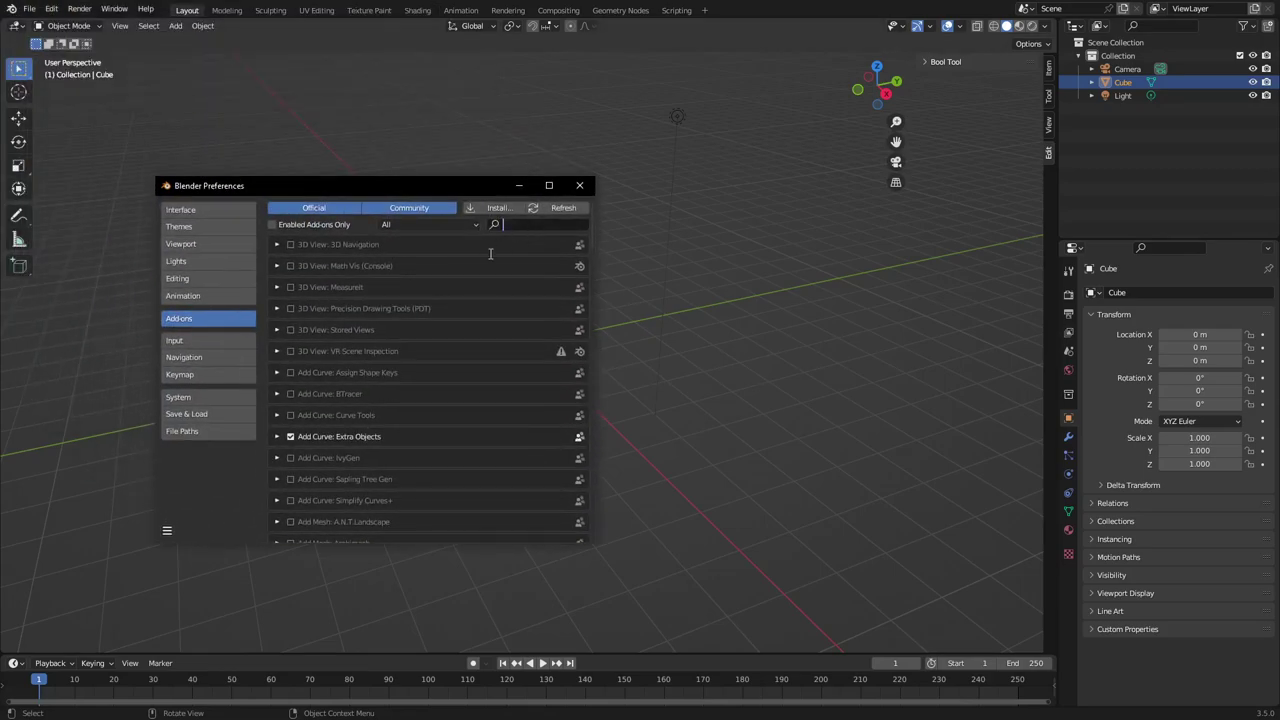
pyautogui.write('auto')
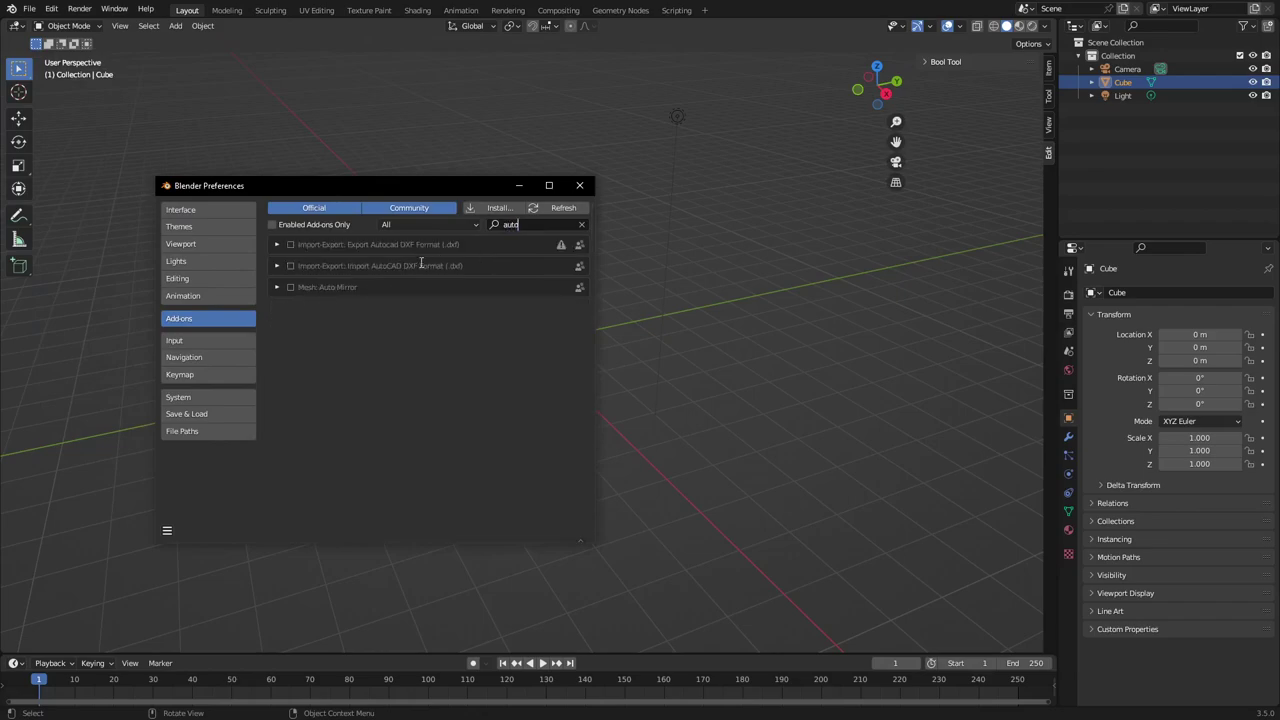
pyautogui.press('Return')
pyautogui.click(291, 287)
pyautogui.click(580, 188)
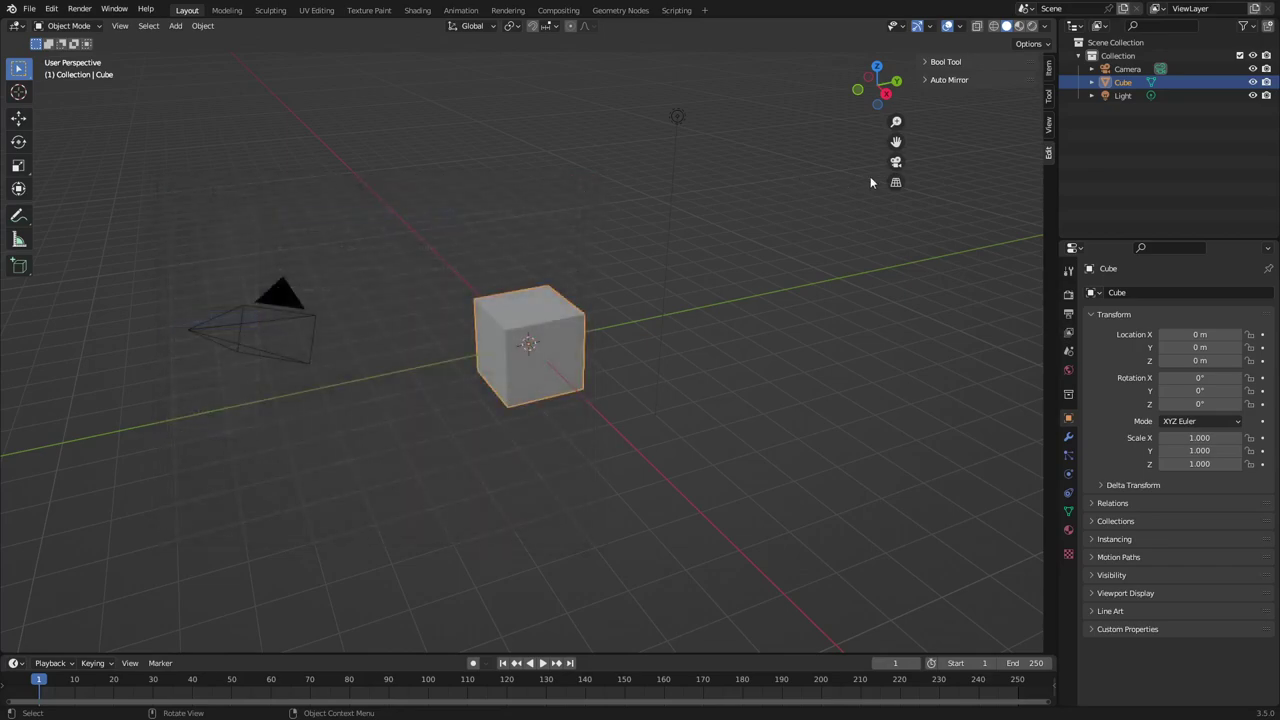
# Browse the sidebar tabs and expand the Auto Mirror and Bool Tool panels
pyautogui.click(1047, 69)
pyautogui.click(1047, 95)
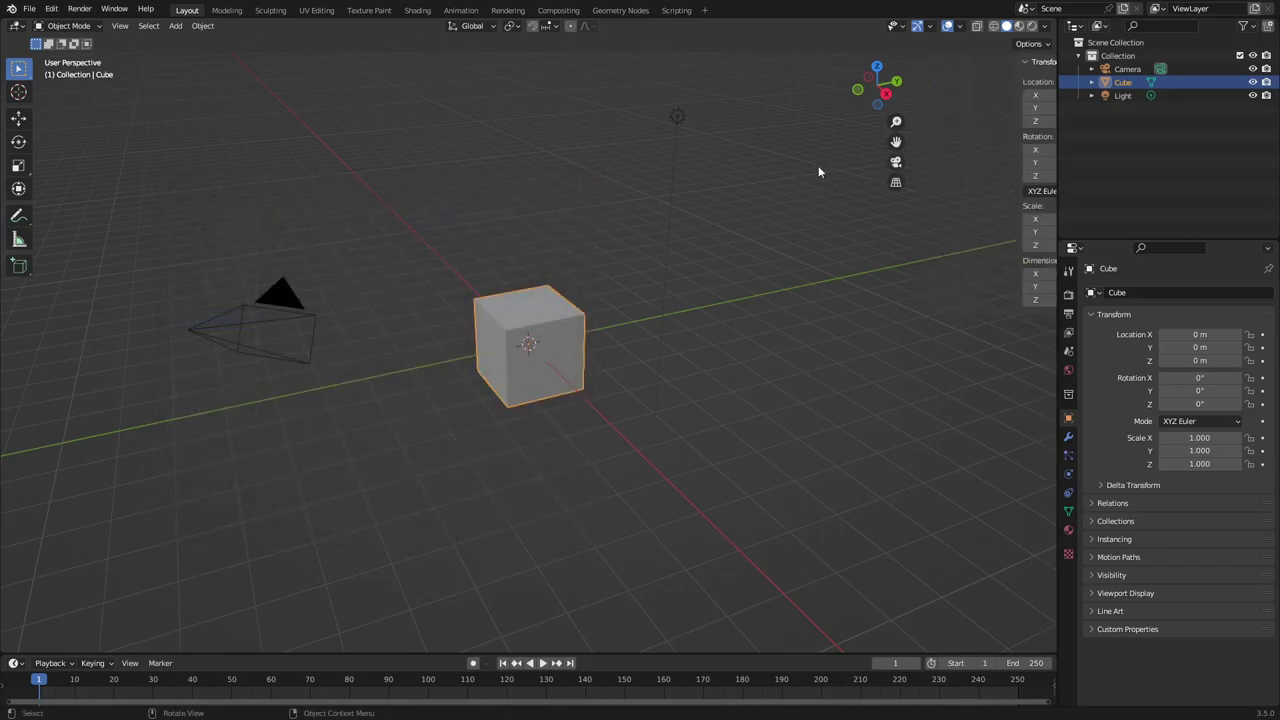
pyautogui.click(1047, 69)
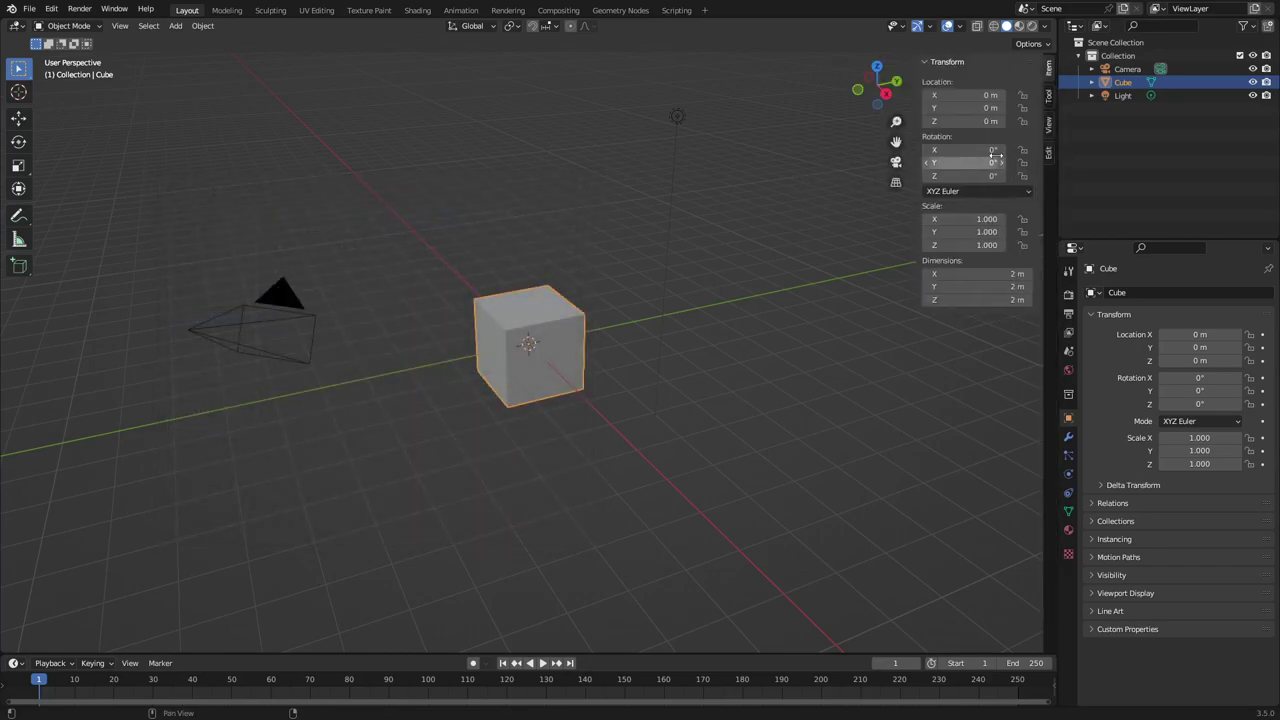
pyautogui.click(1046, 147)
pyautogui.click(947, 80)
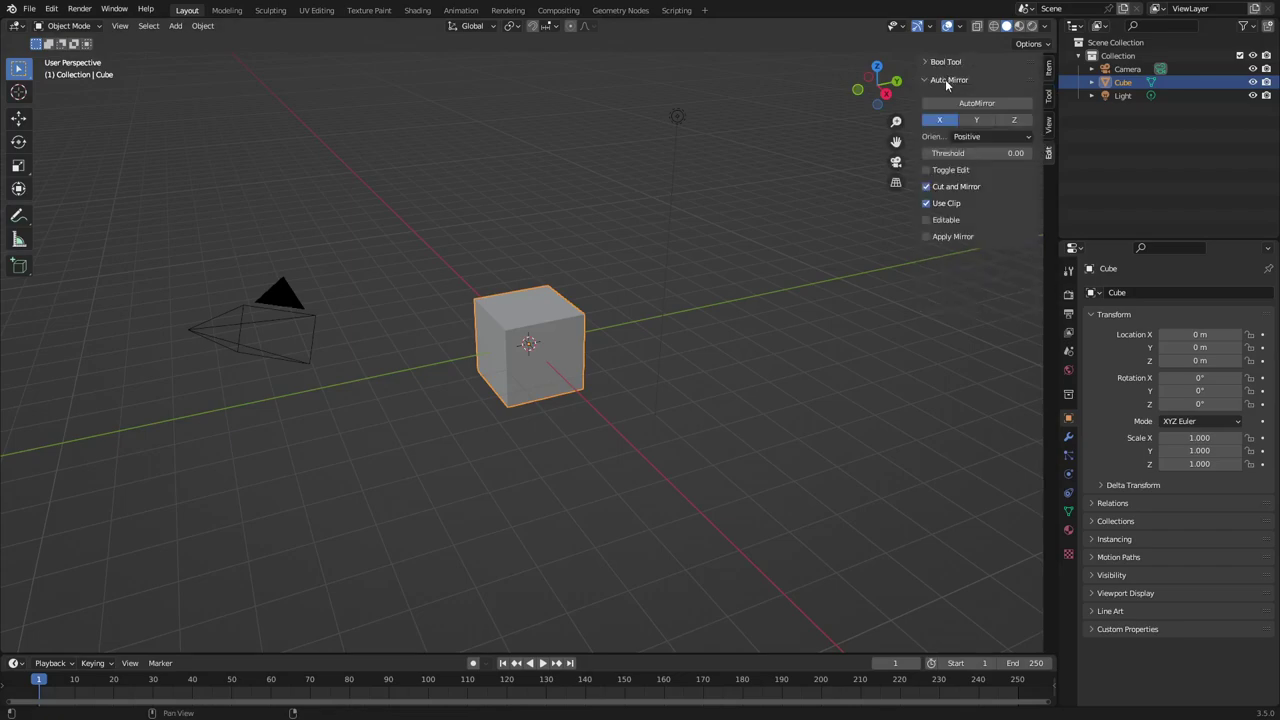
pyautogui.click(948, 62)
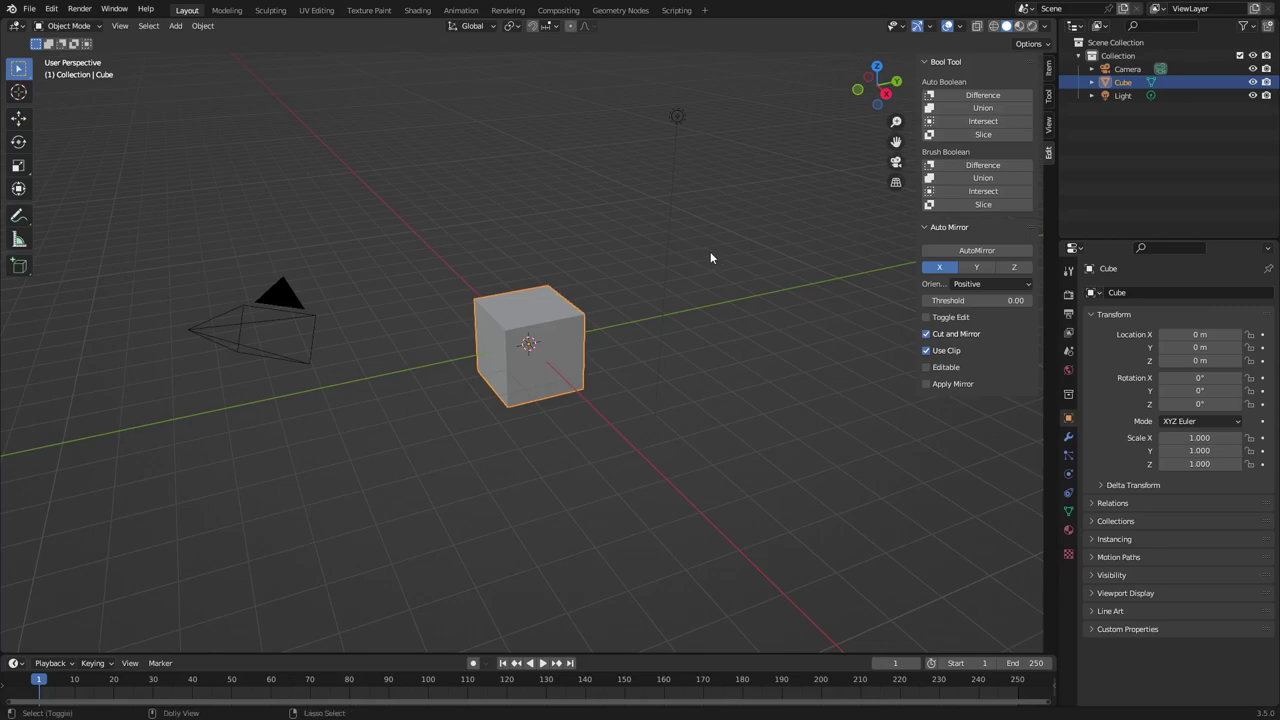
pyautogui.hotkey('shift', 'ctrl', 'b')
# Pin the Auto Mirror panel, place it below Transform, and try AutoMirror on the cube
pyautogui.rightClick(1029, 231)
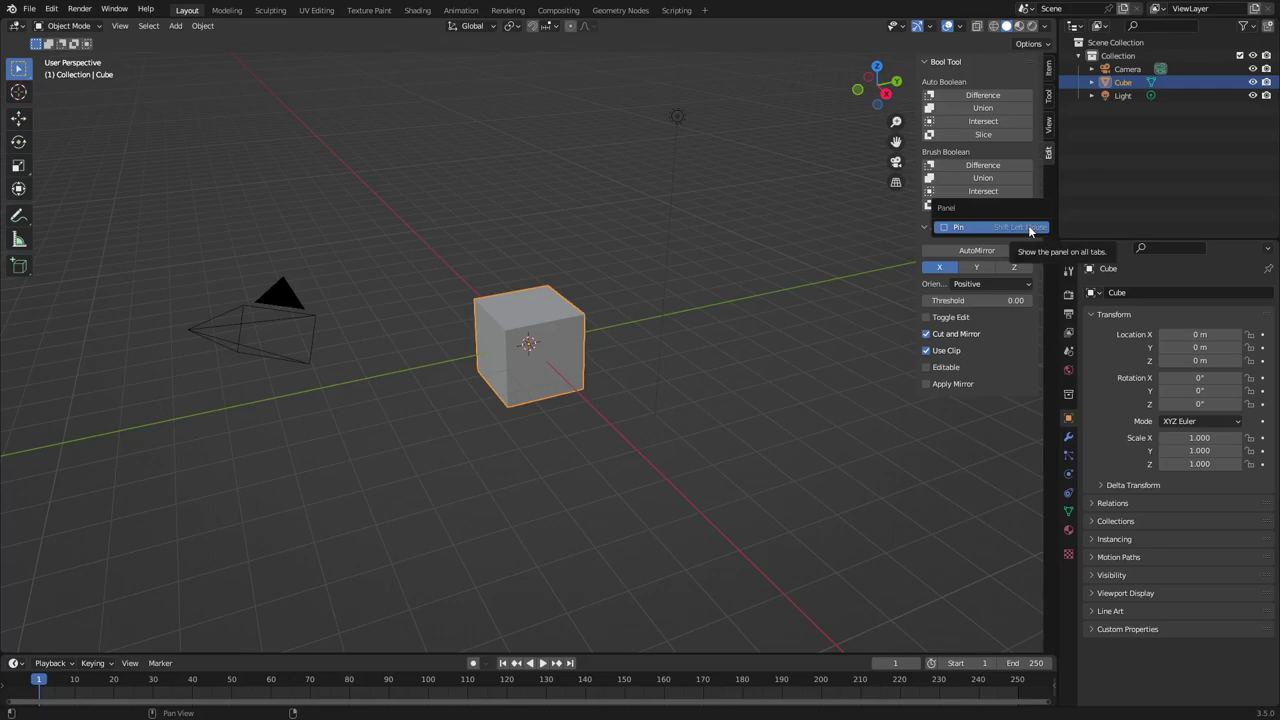
pyautogui.click(1029, 228)
pyautogui.click(1049, 72)
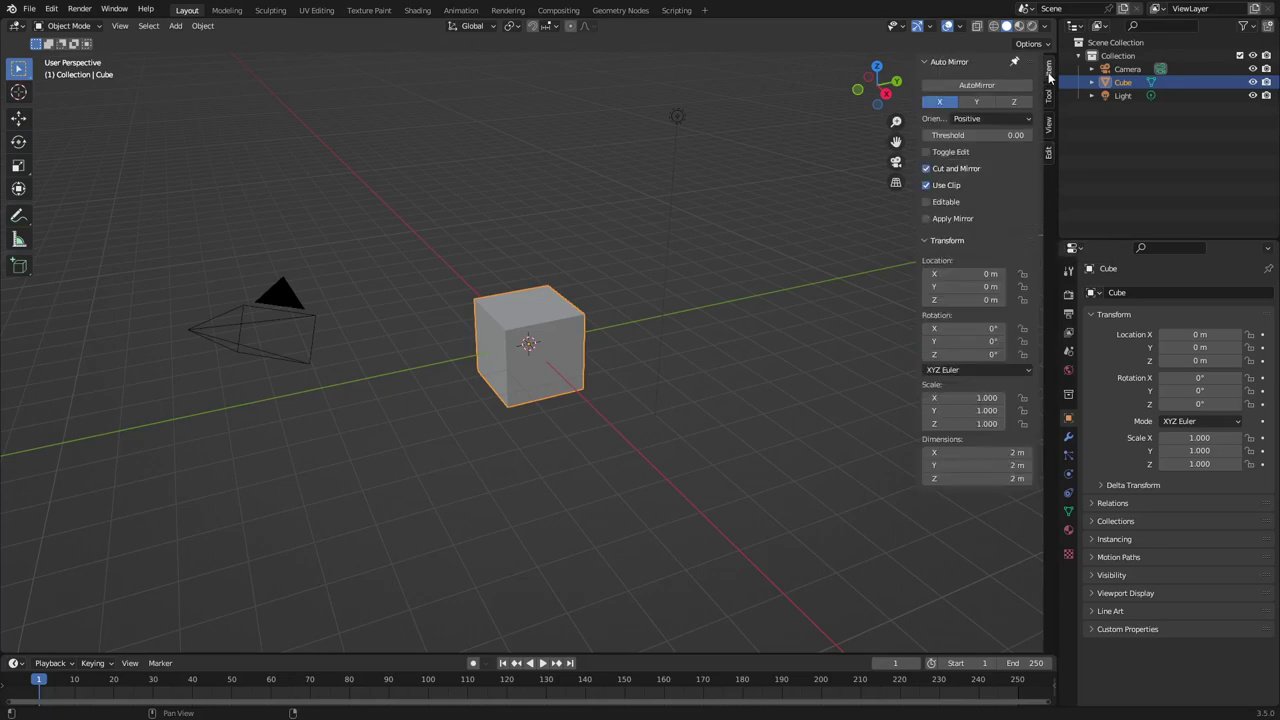
pyautogui.moveTo(1028, 66); pyautogui.dragTo(1017, 323)
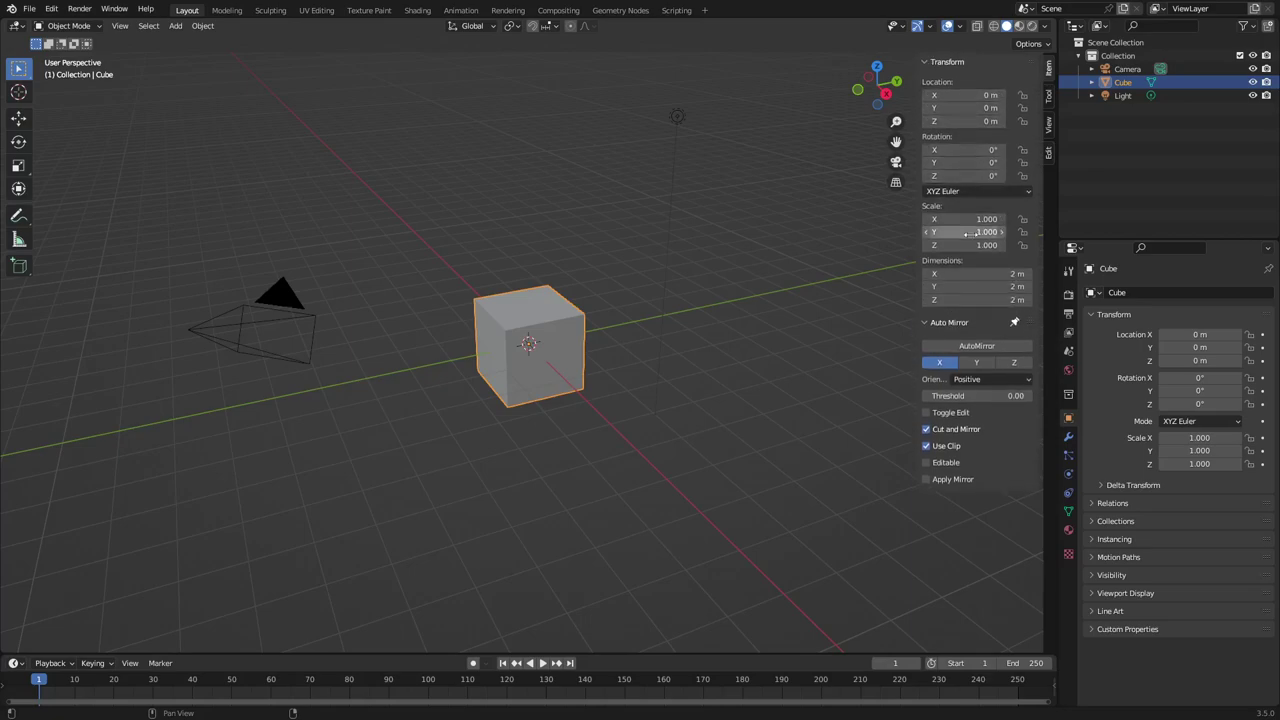
pyautogui.click(986, 347)
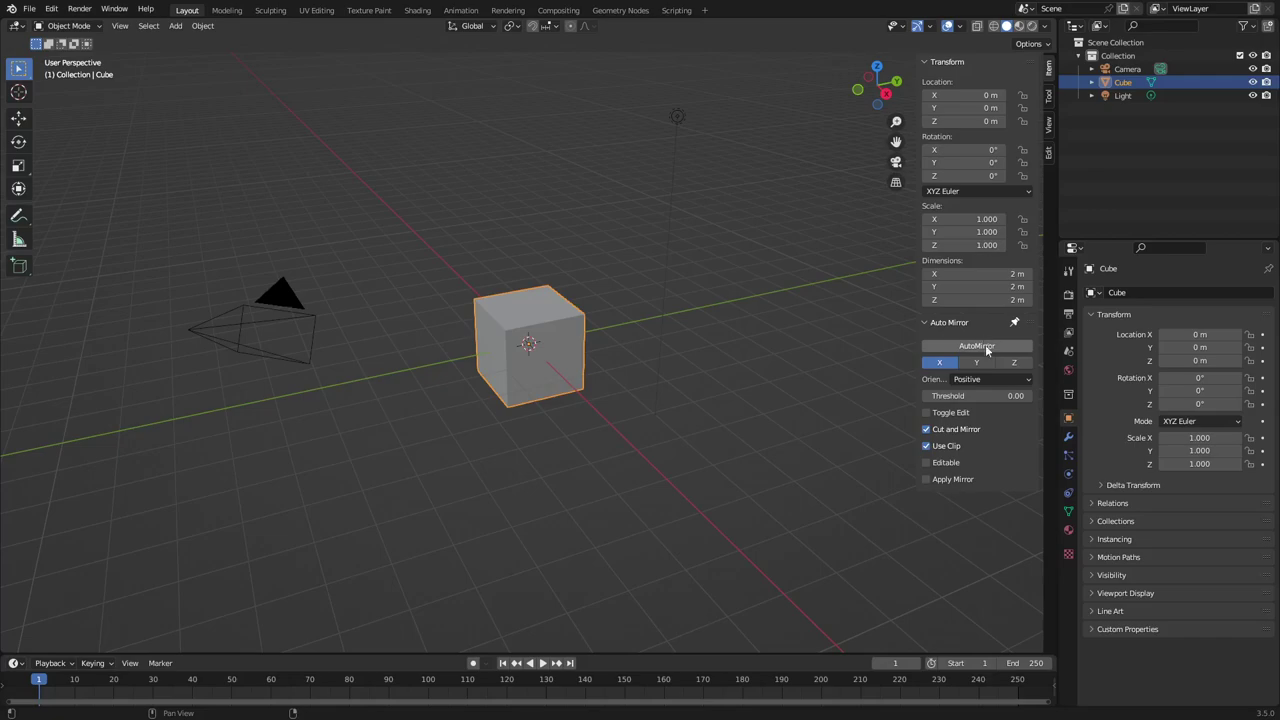
pyautogui.click(982, 348)
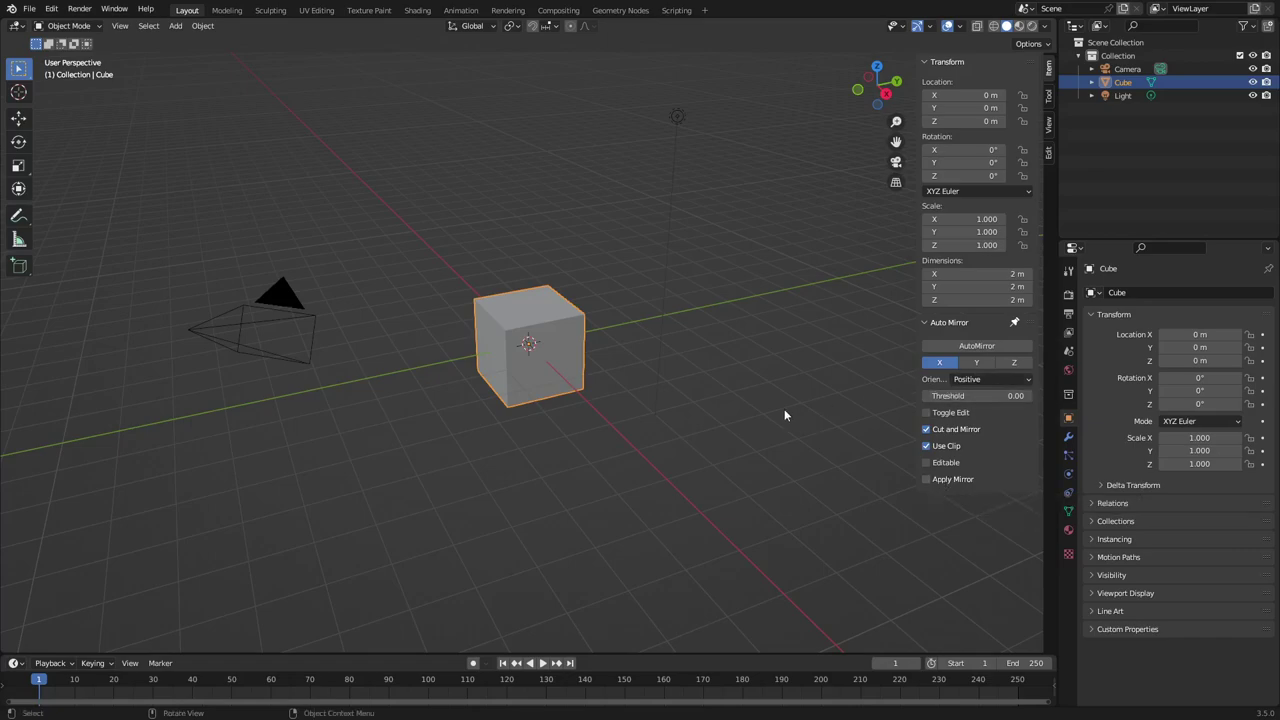
# Delete the camera and the light, then switch viewport overlays off
pyautogui.click(305, 308)
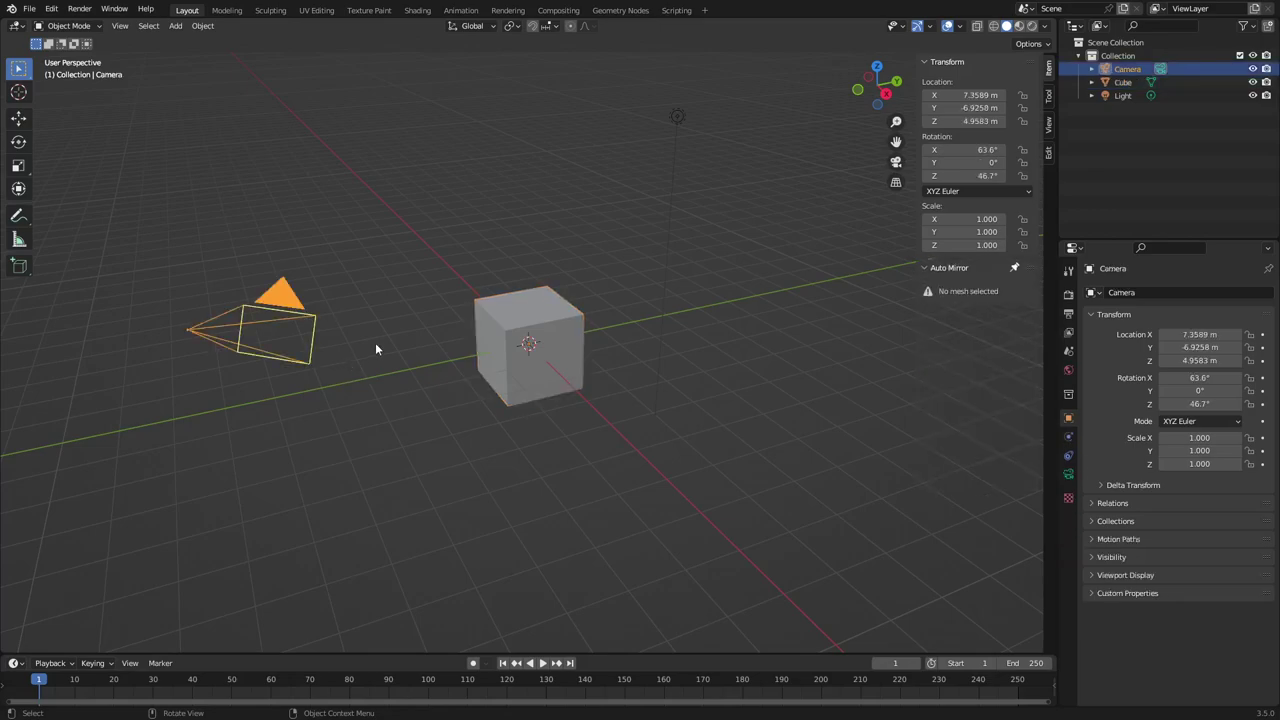
pyautogui.press('x')
pyautogui.click(378, 347)
pyautogui.click(675, 113)
pyautogui.press('x')
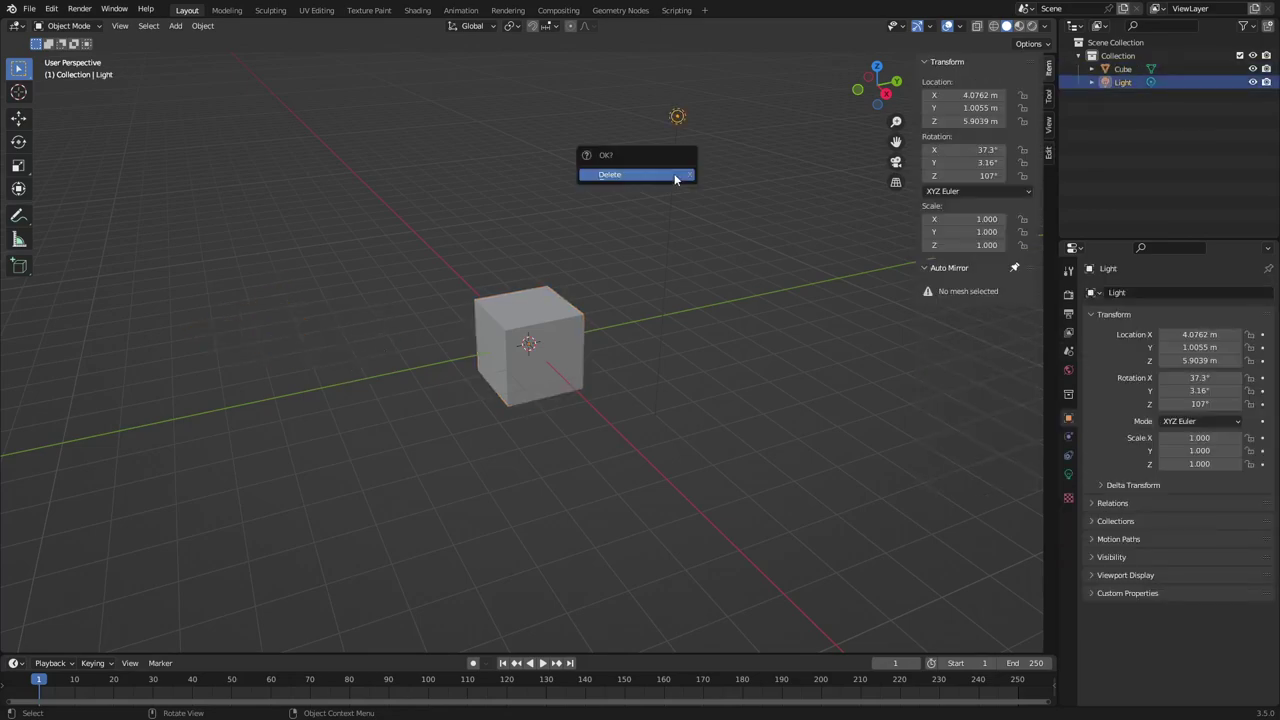
pyautogui.click(675, 177)
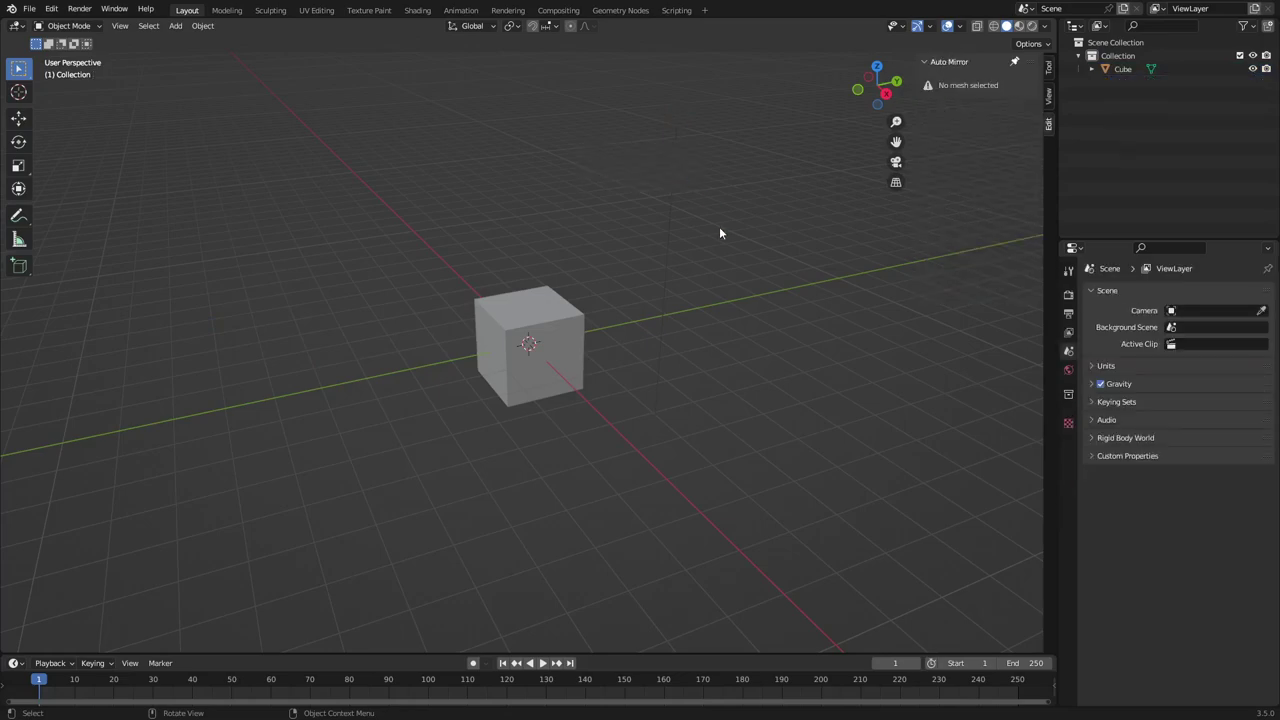
pyautogui.click(950, 27)
pyautogui.click(959, 27)
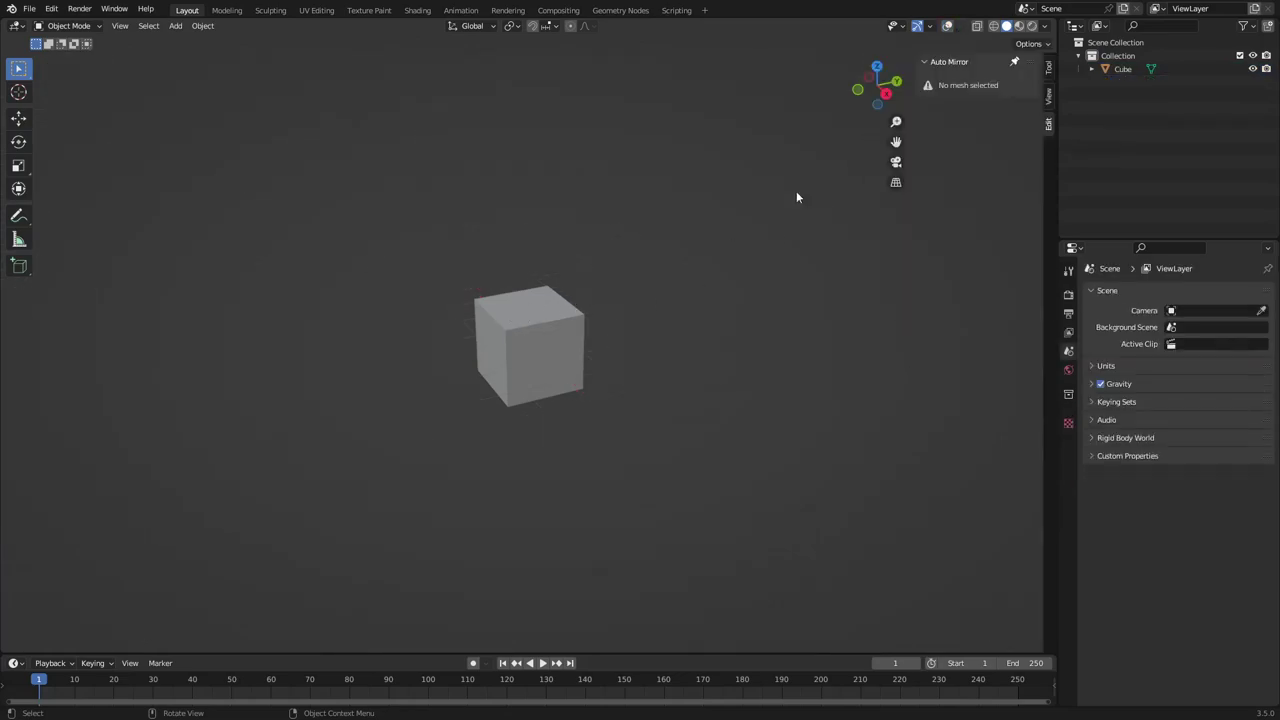
# Turn overlays back on and hide the floor grid and X and Y axis lines
pyautogui.click(950, 27)
pyautogui.click(960, 27)
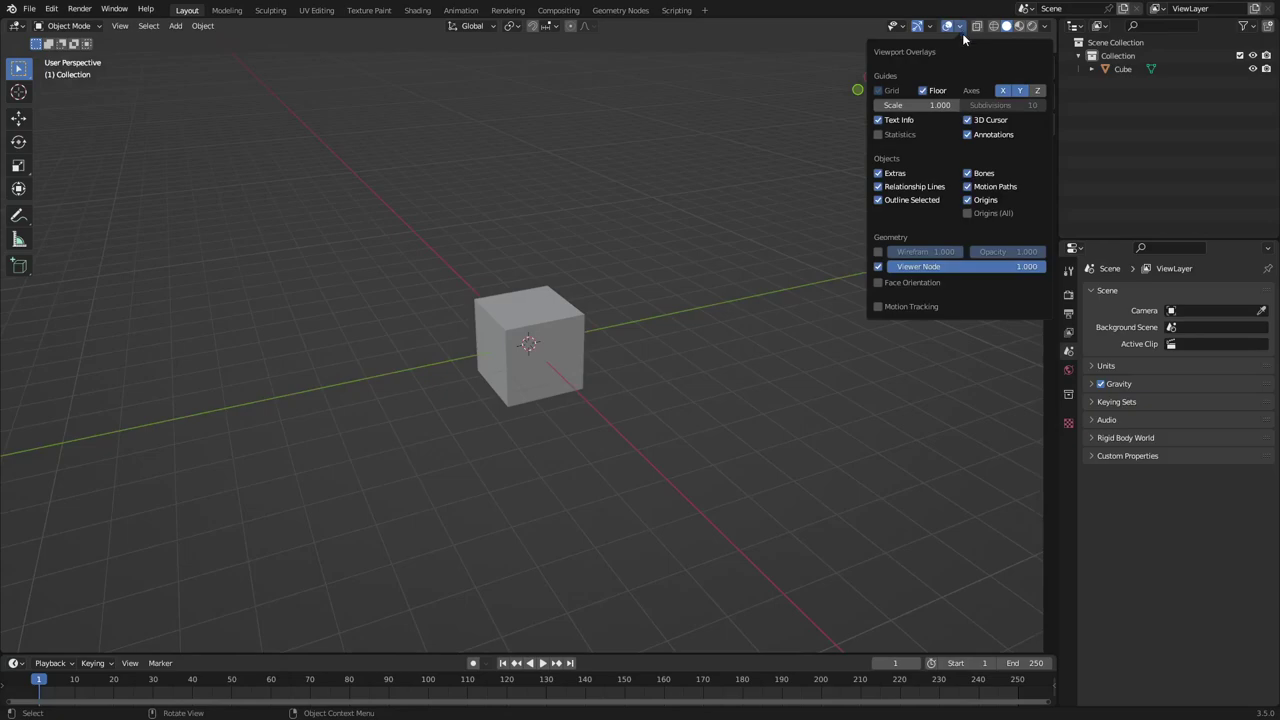
pyautogui.click(923, 91)
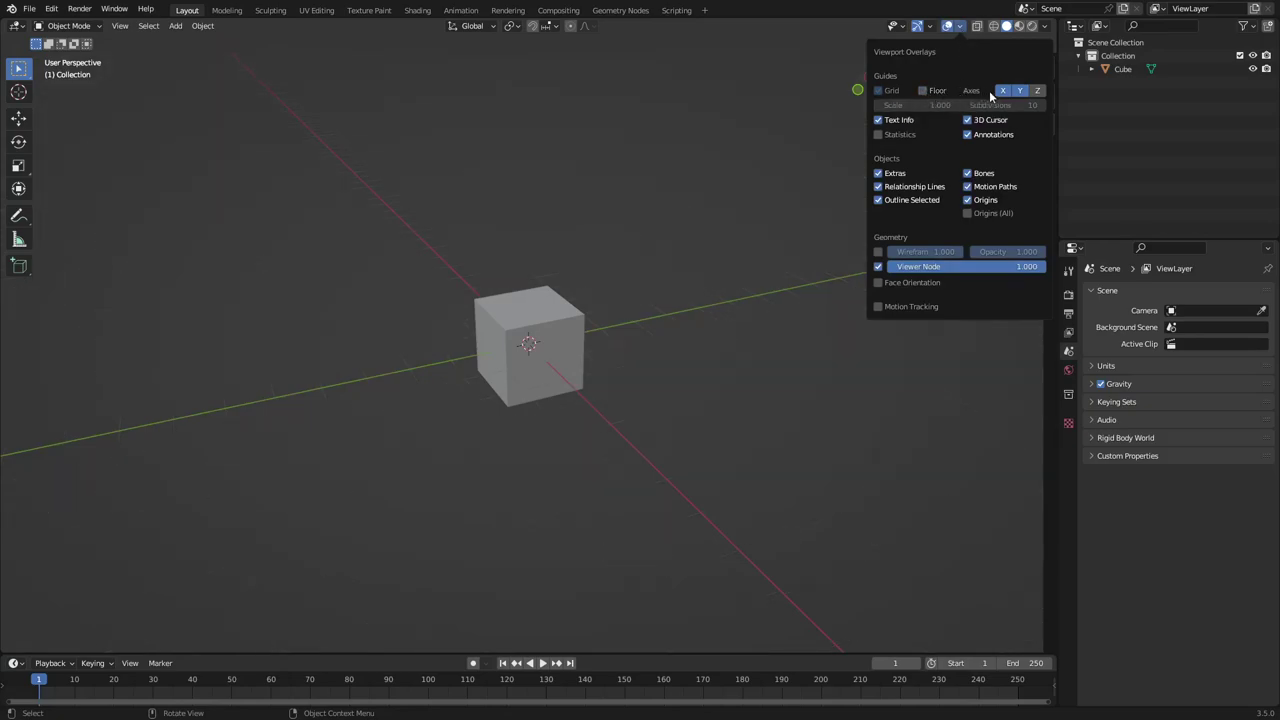
pyautogui.click(1003, 90)
pyautogui.click(1019, 91)
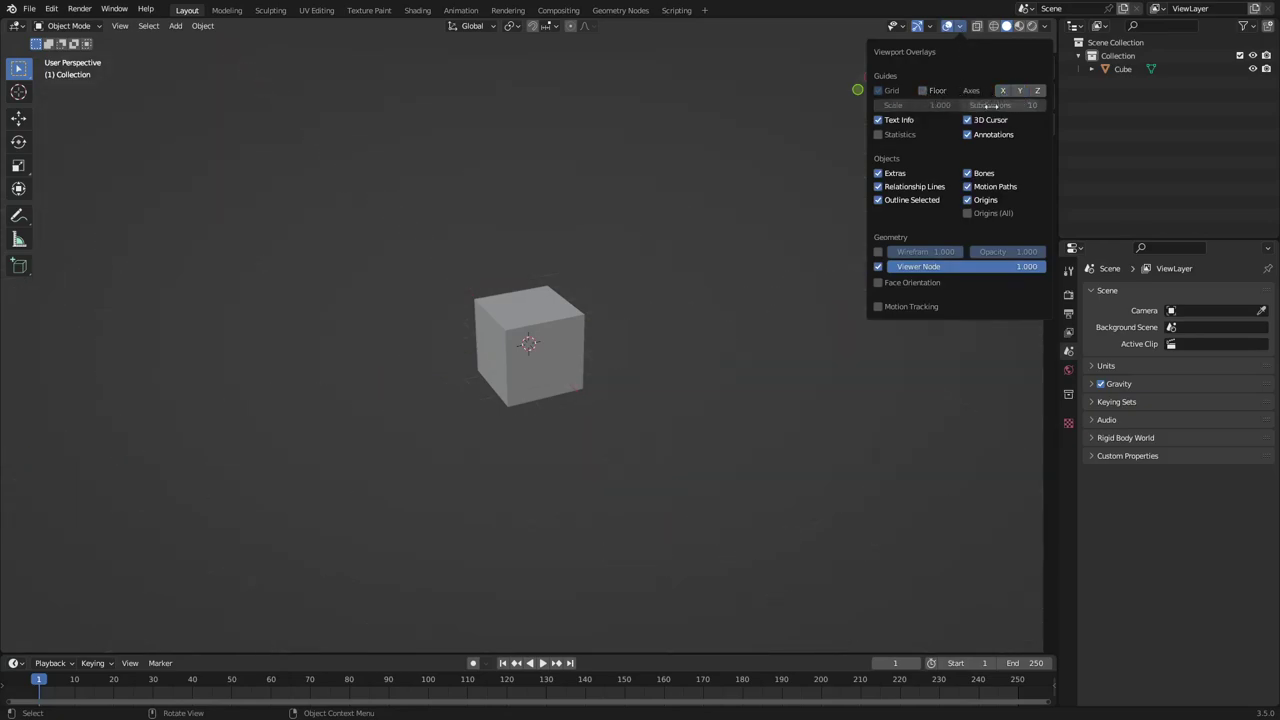
pyautogui.scroll(1, 585, 362)
pyautogui.moveTo(585, 358); pyautogui.dragTo(636, 333, button='middle')
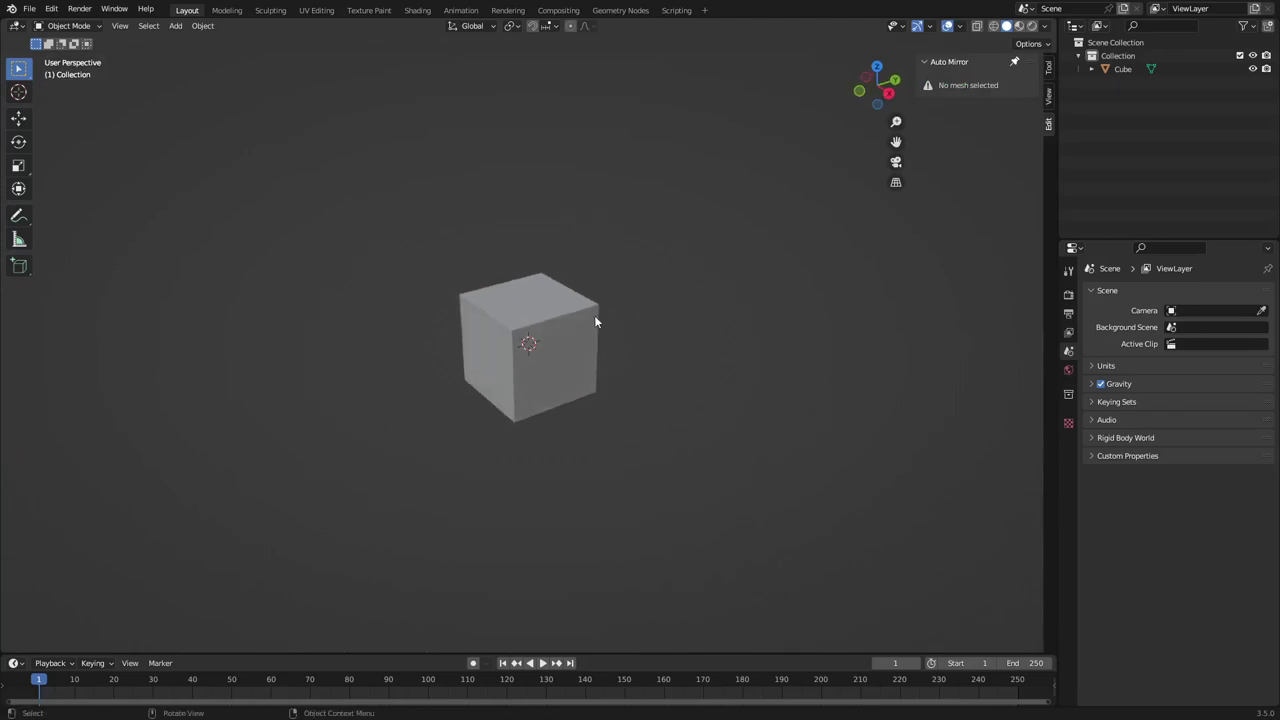
# Briefly restore the floor grid and X/Y axes, then hide them again
pyautogui.click(960, 26)
pyautogui.click(936, 91)
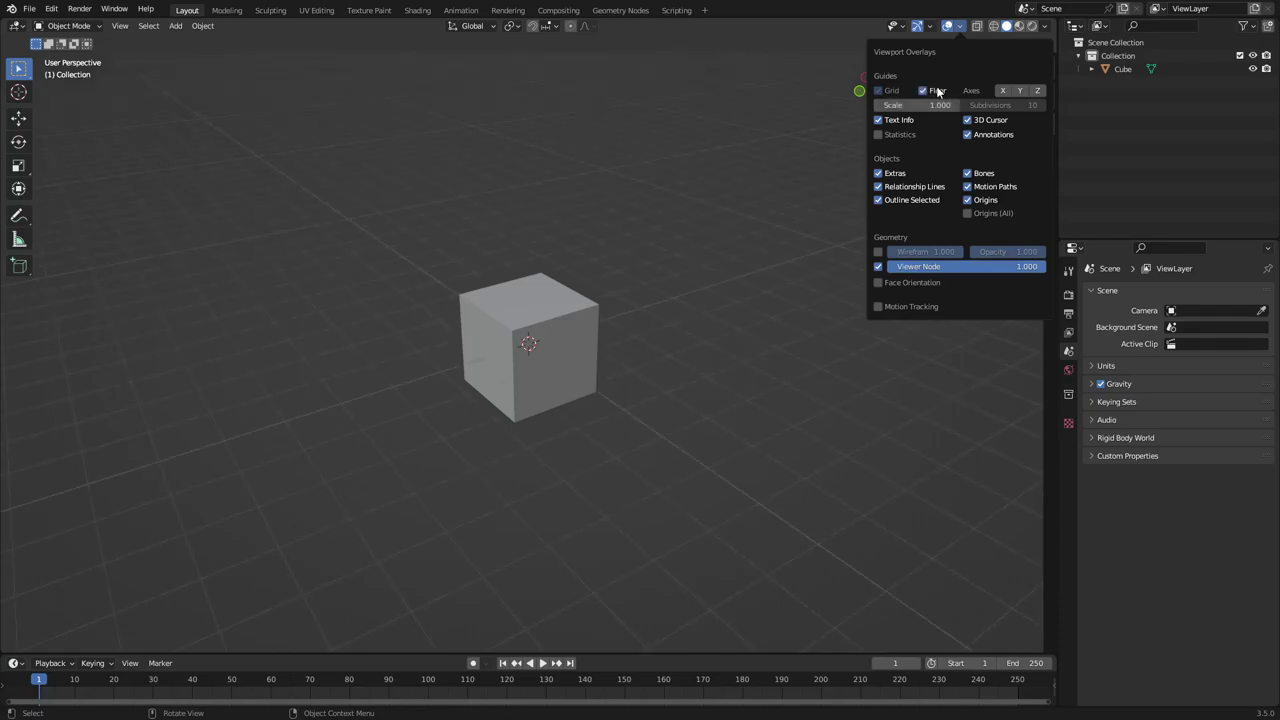
pyautogui.click(1004, 91)
pyautogui.click(1019, 91)
pyautogui.click(923, 91)
# Reopen the sidebar, orbit to a front view of the cube, and select it
pyautogui.press('n')
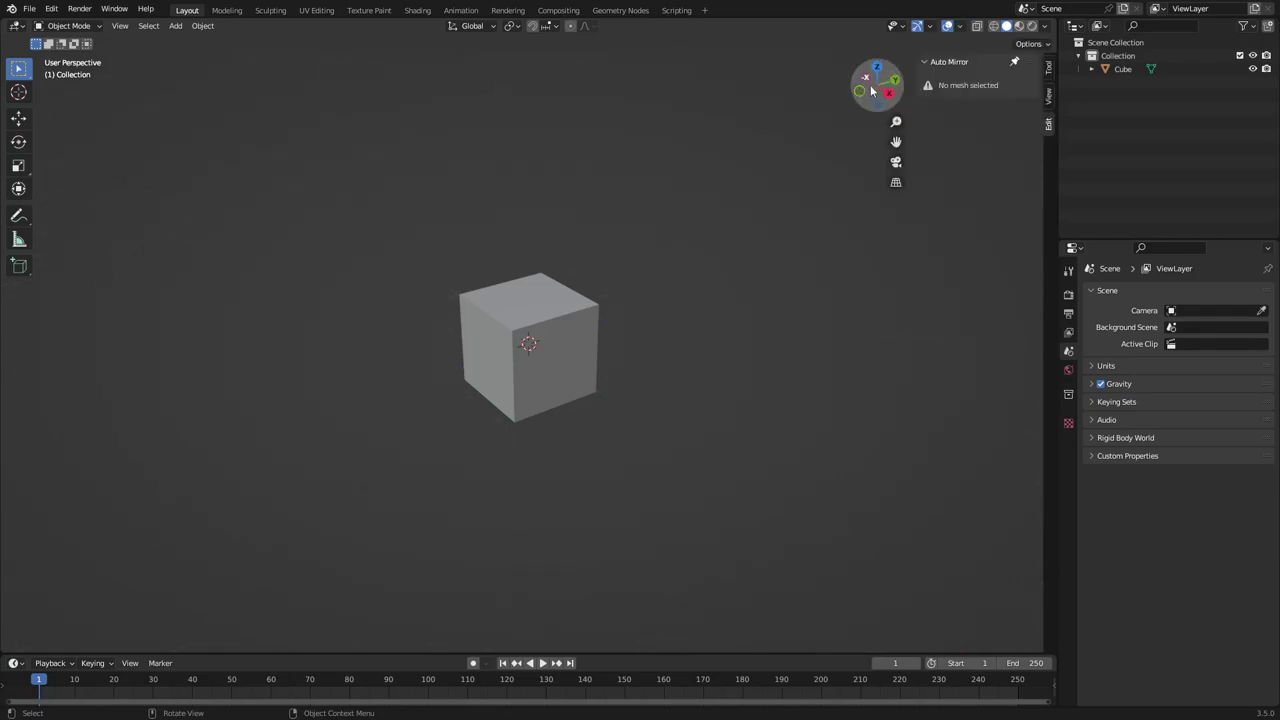
pyautogui.moveTo(686, 302); pyautogui.dragTo(651, 322, button='middle')
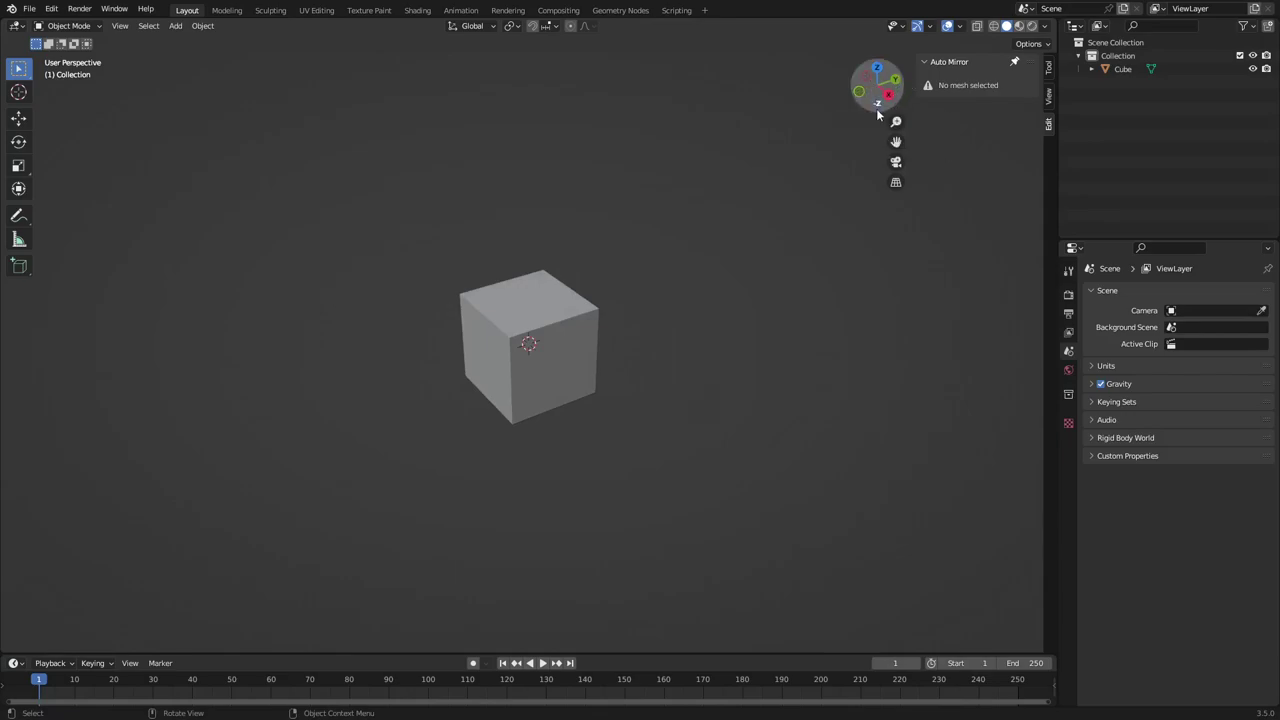
pyautogui.moveTo(792, 234); pyautogui.dragTo(639, 175, button='middle')
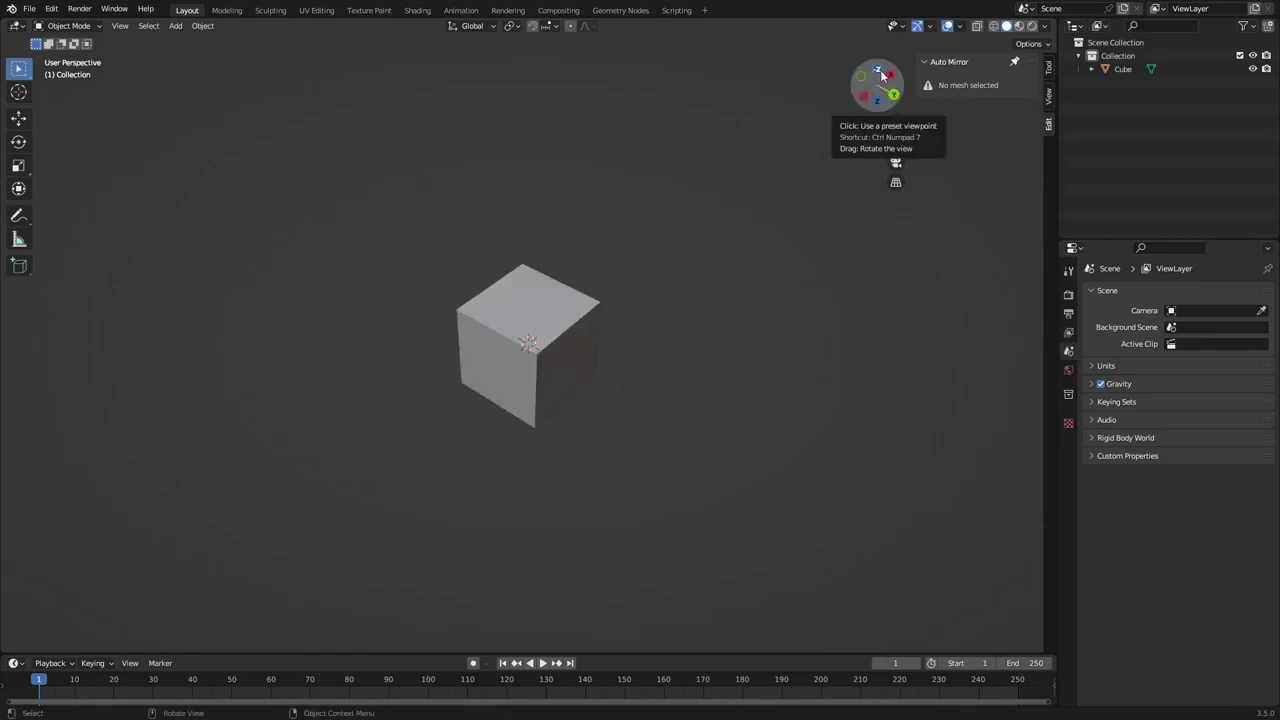
pyautogui.moveTo(663, 146); pyautogui.dragTo(645, 430, button='middle')
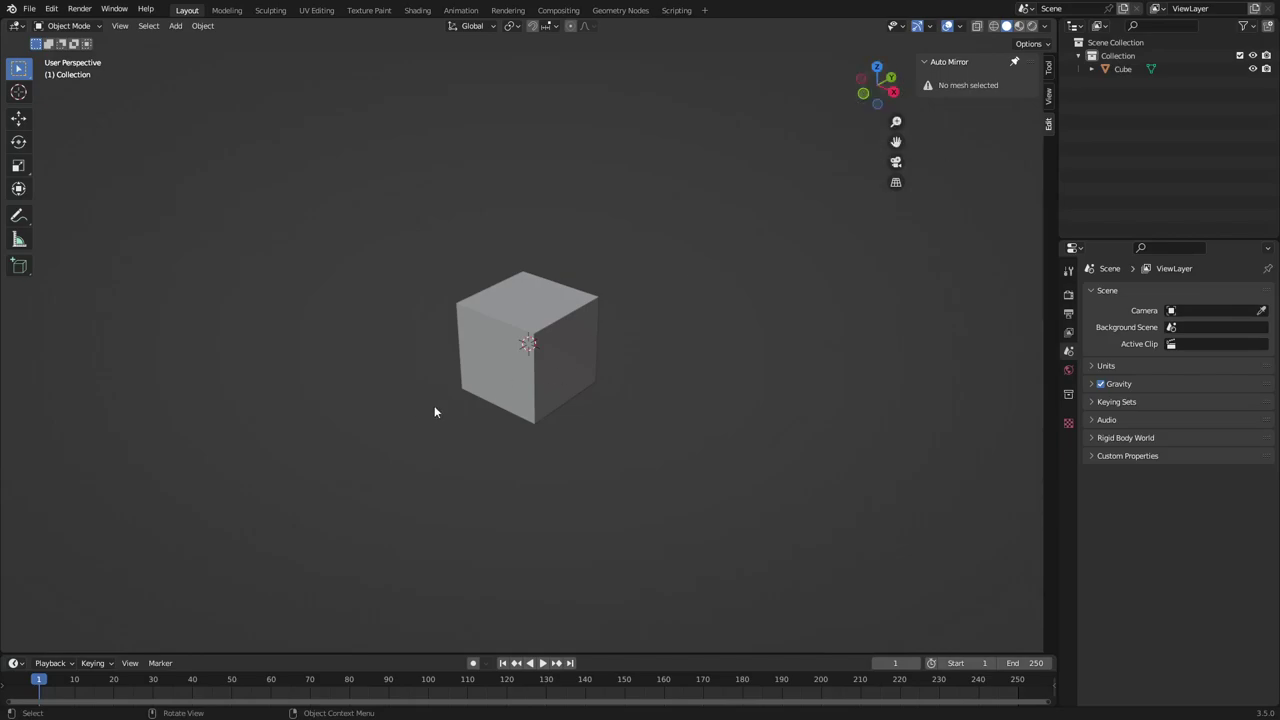
pyautogui.moveTo(521, 390); pyautogui.dragTo(538, 345, button='middle')
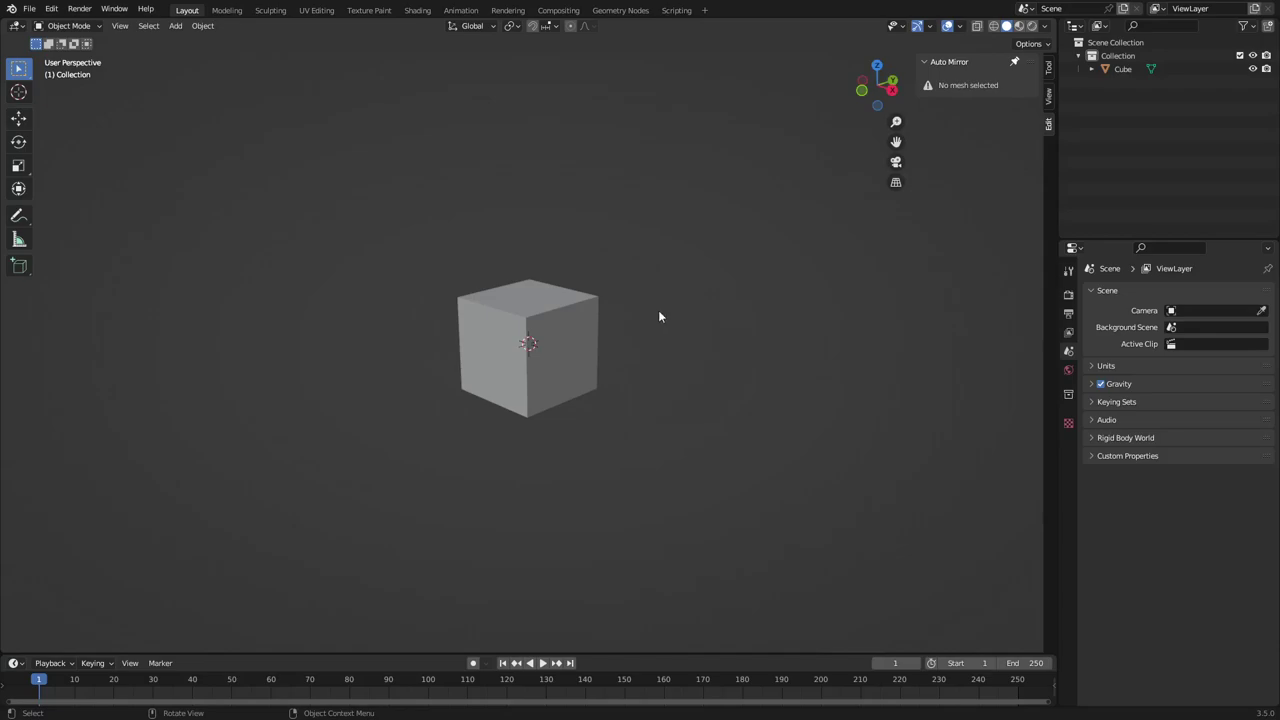
pyautogui.click(531, 316)
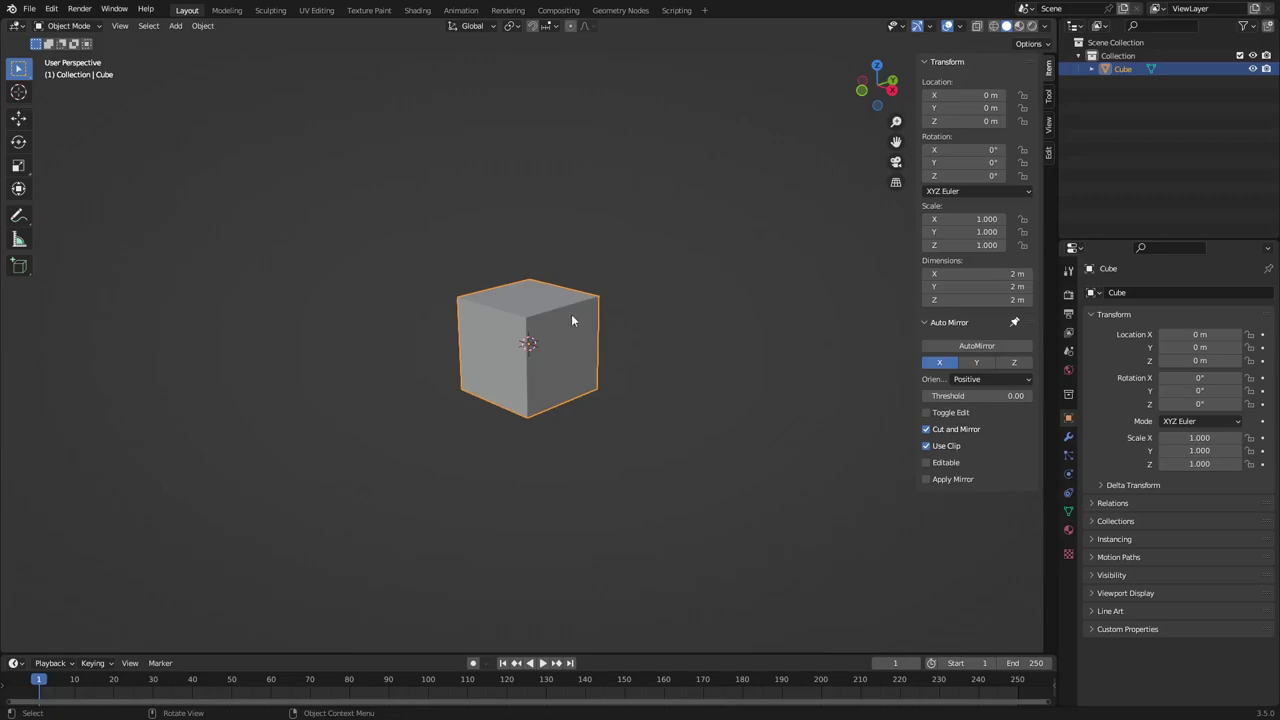
pyautogui.scroll(1, 551, 326)
pyautogui.moveTo(557, 357); pyautogui.dragTo(579, 350, button='middle')
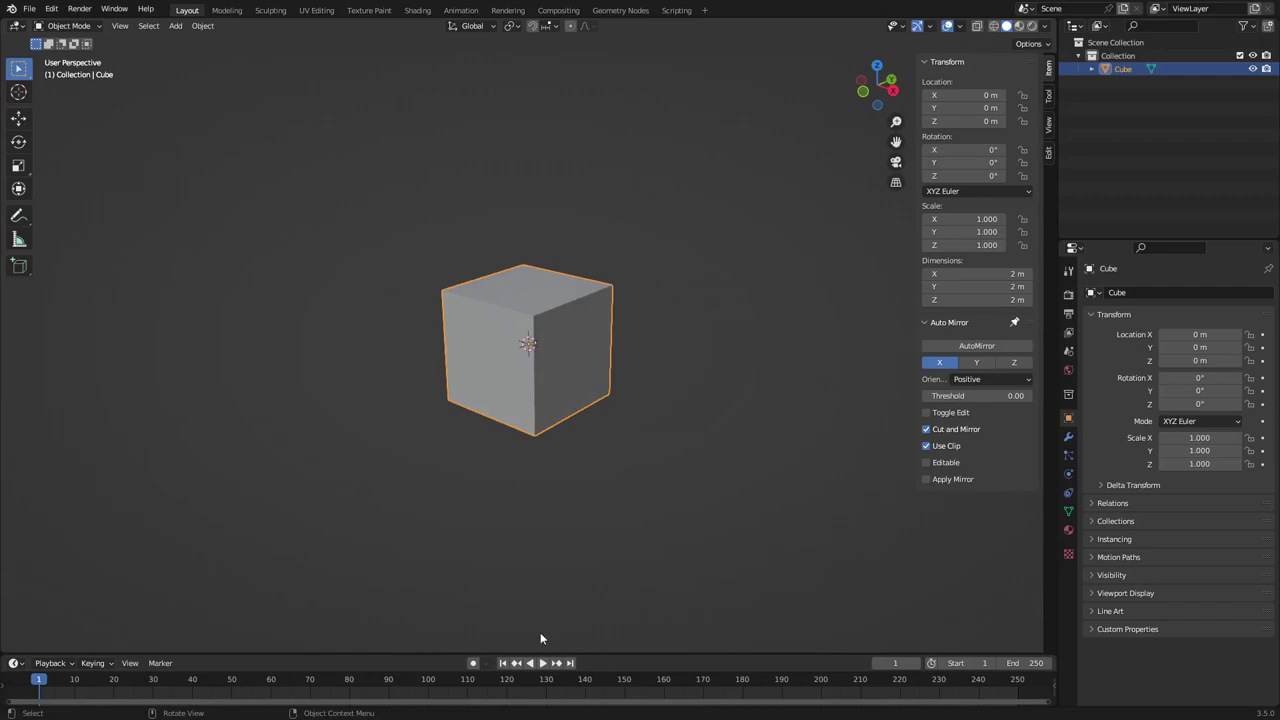
# Enable Statistics in the Viewport Overlays dropdown
pyautogui.click(933, 28)
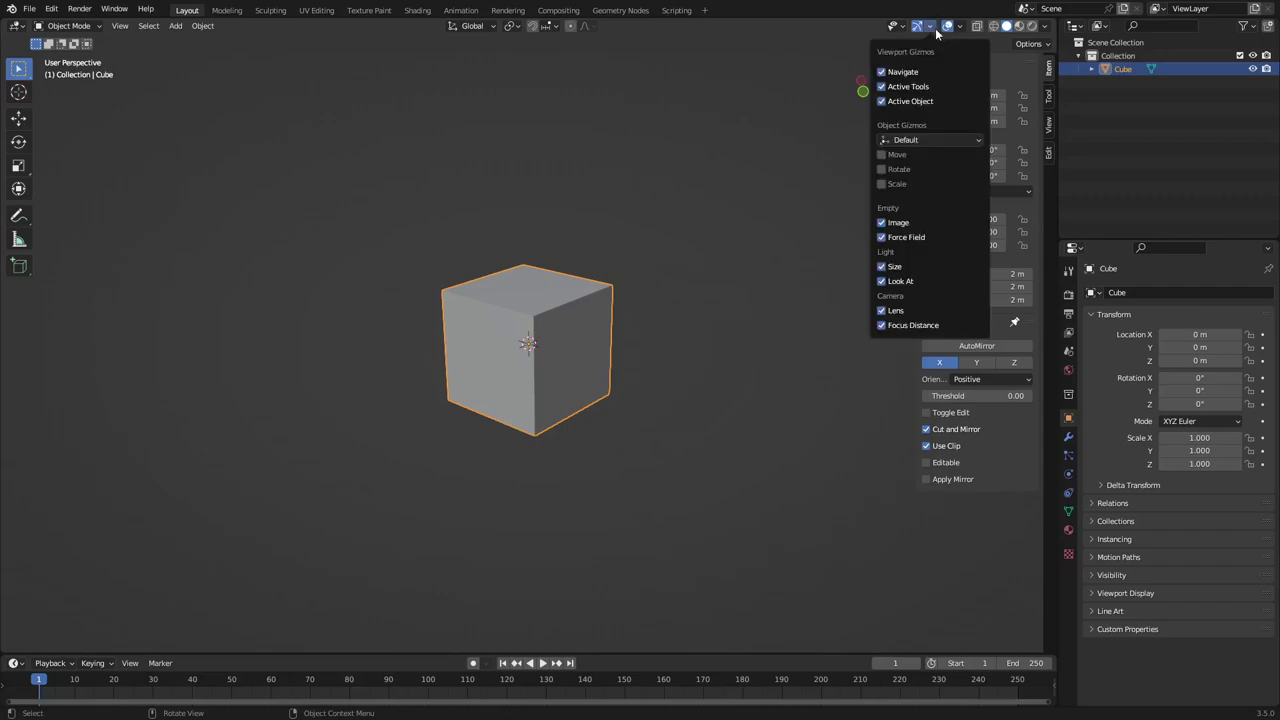
pyautogui.click(959, 27)
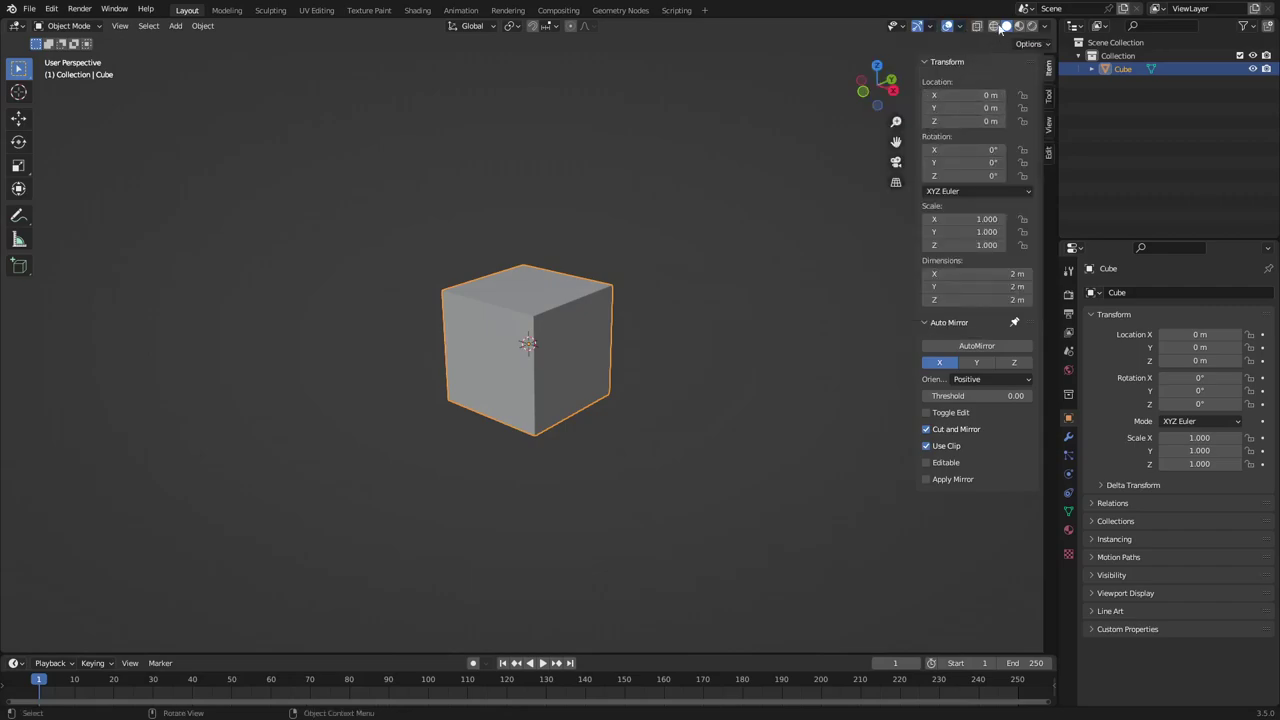
pyautogui.click(962, 28)
pyautogui.click(879, 135)
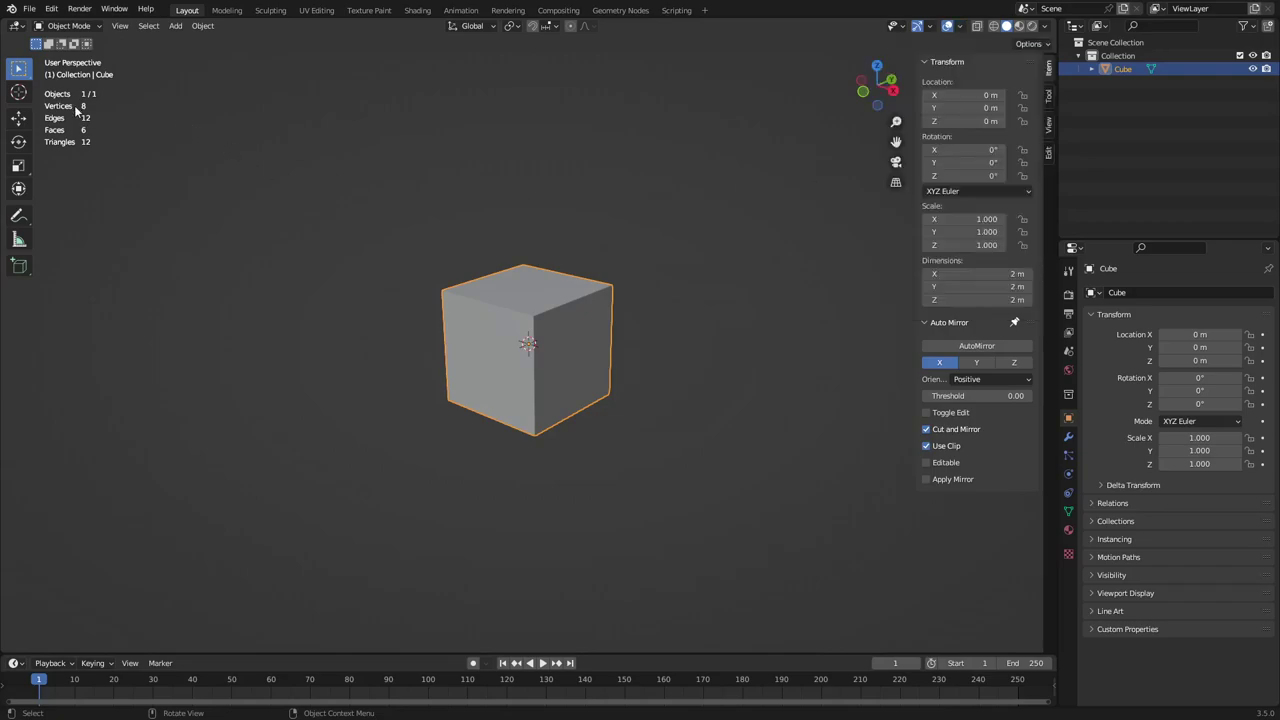
# Start assigning a shortcut to the Wireframe overlay, cancel it, and deselect all with Alt+A
pyautogui.click(961, 27)
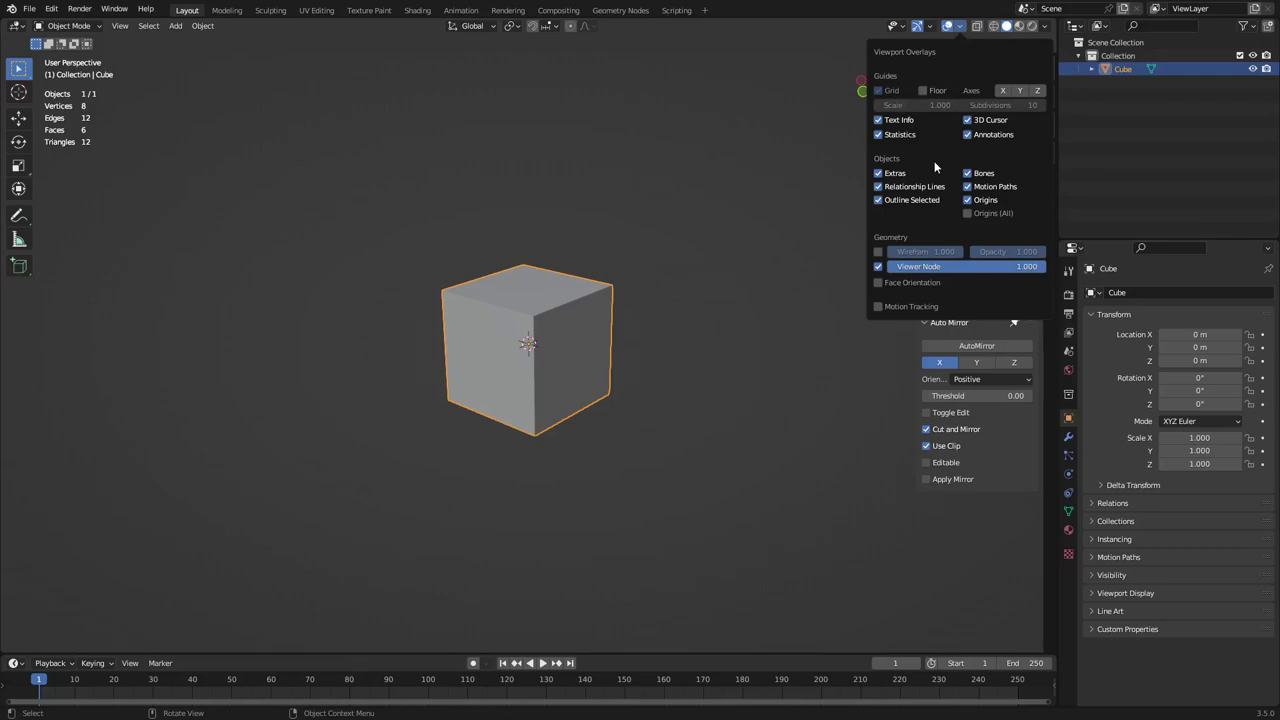
pyautogui.rightClick(880, 251)
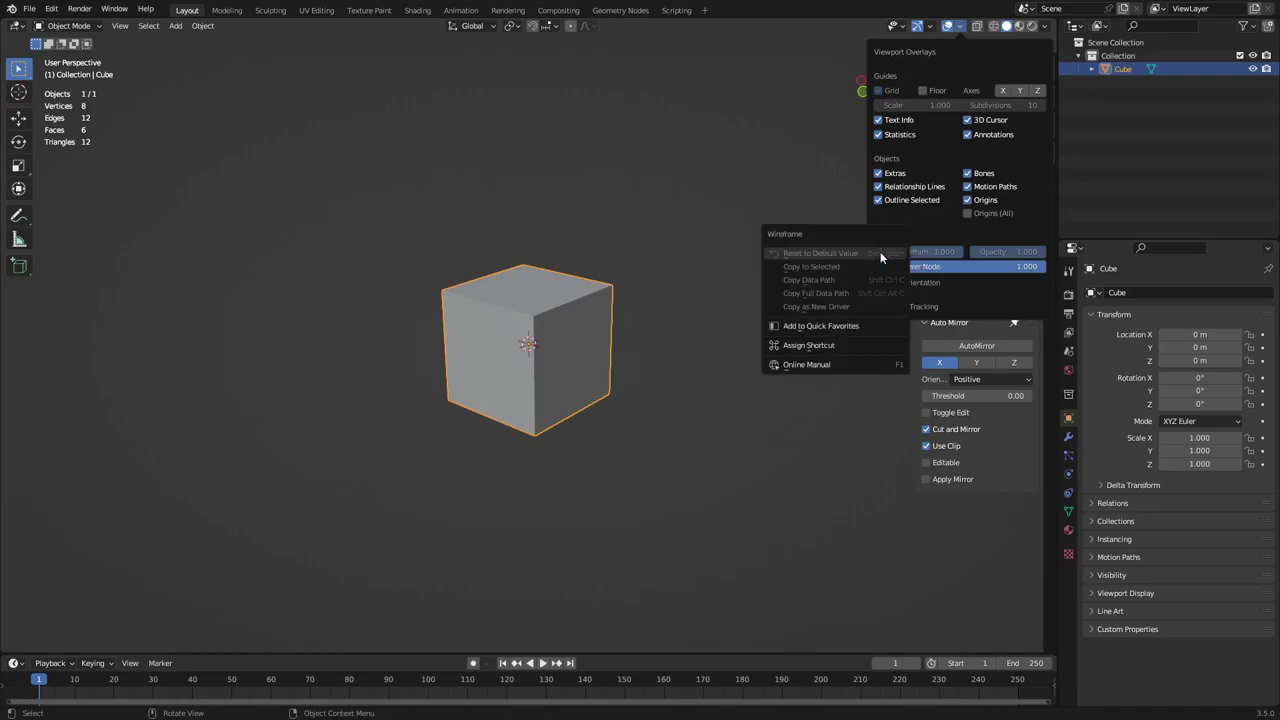
pyautogui.click(849, 354)
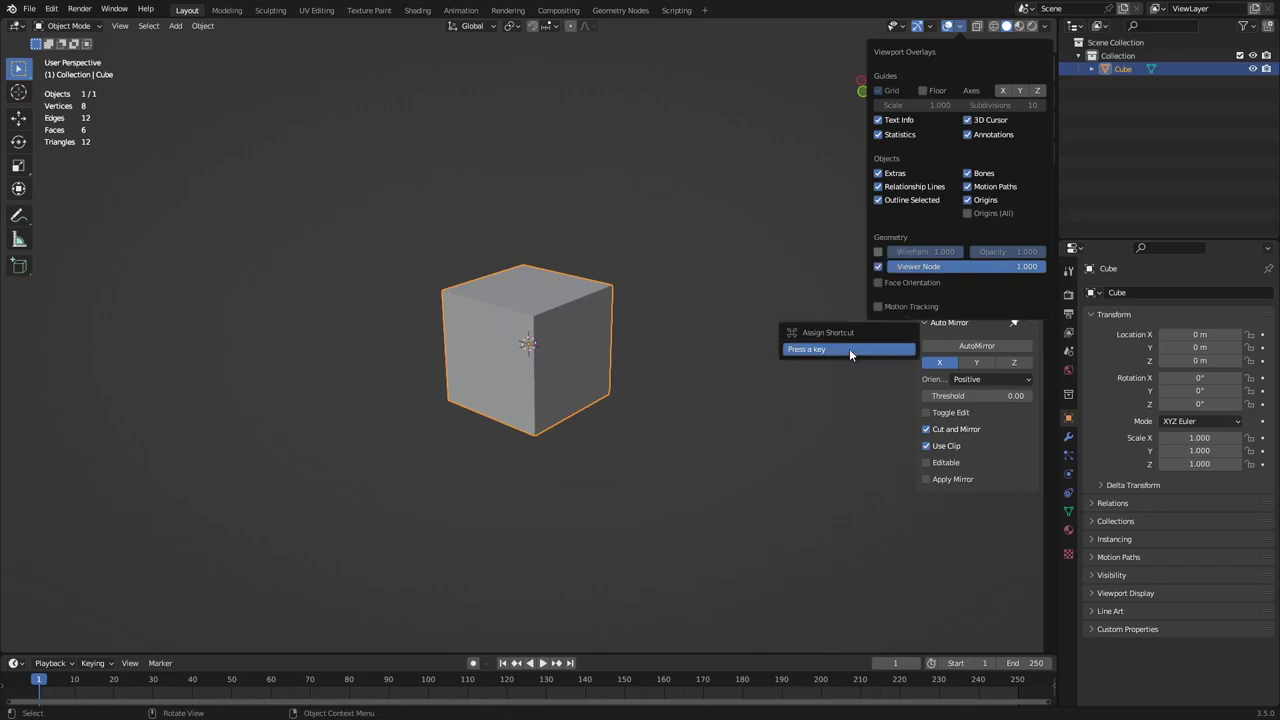
pyautogui.press('Escape')
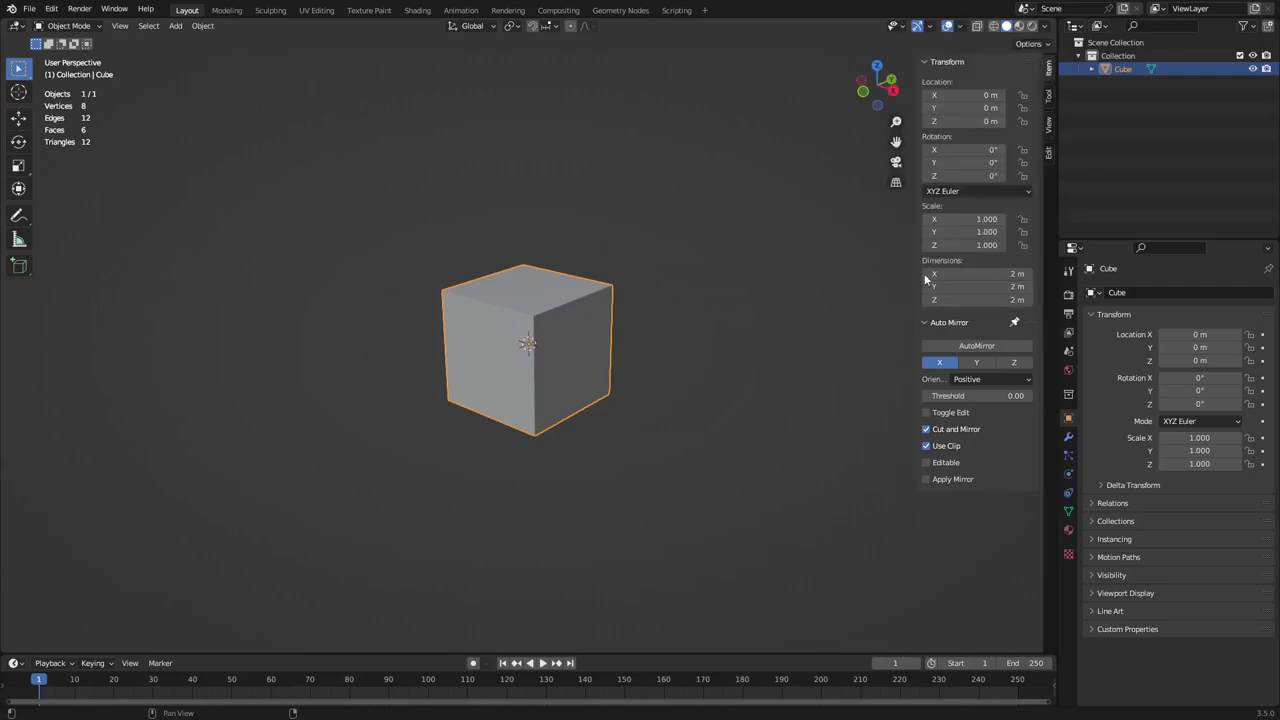
pyautogui.click(960, 27)
pyautogui.hotkey('alt', 'a')
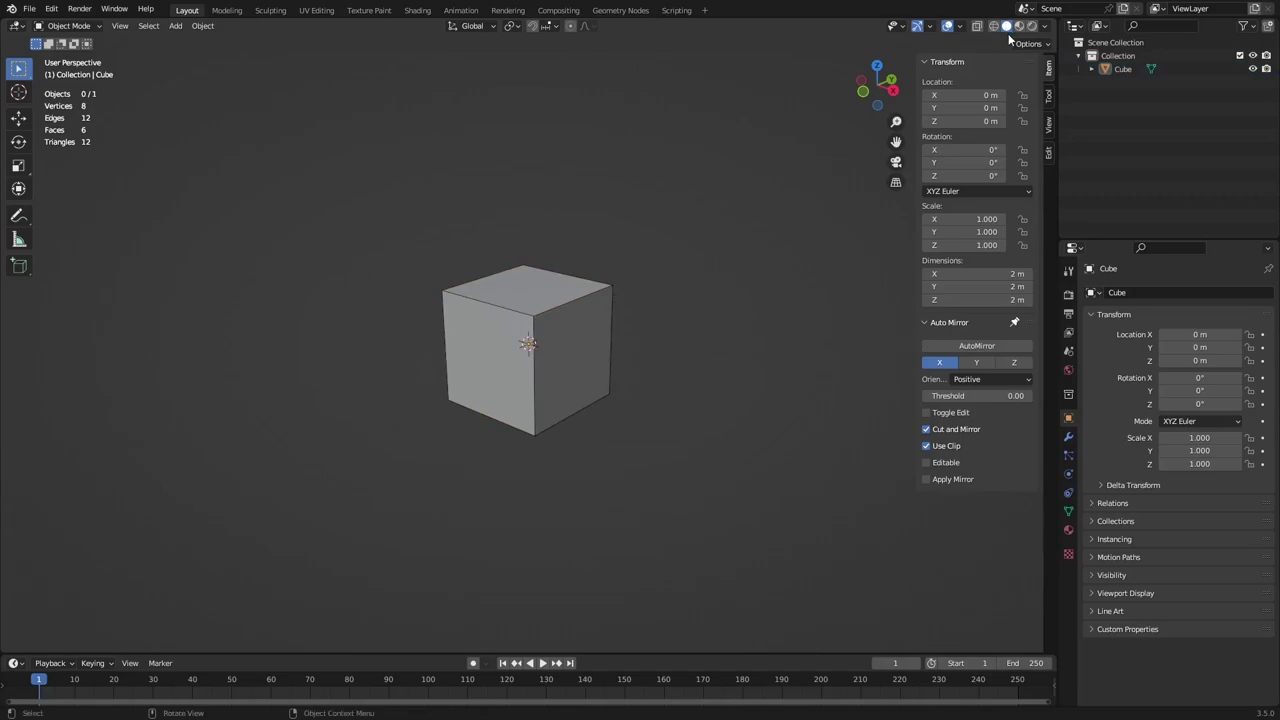
# Switch viewport lighting to MatCap using the ceramic_dark matcap
pyautogui.click(1046, 27)
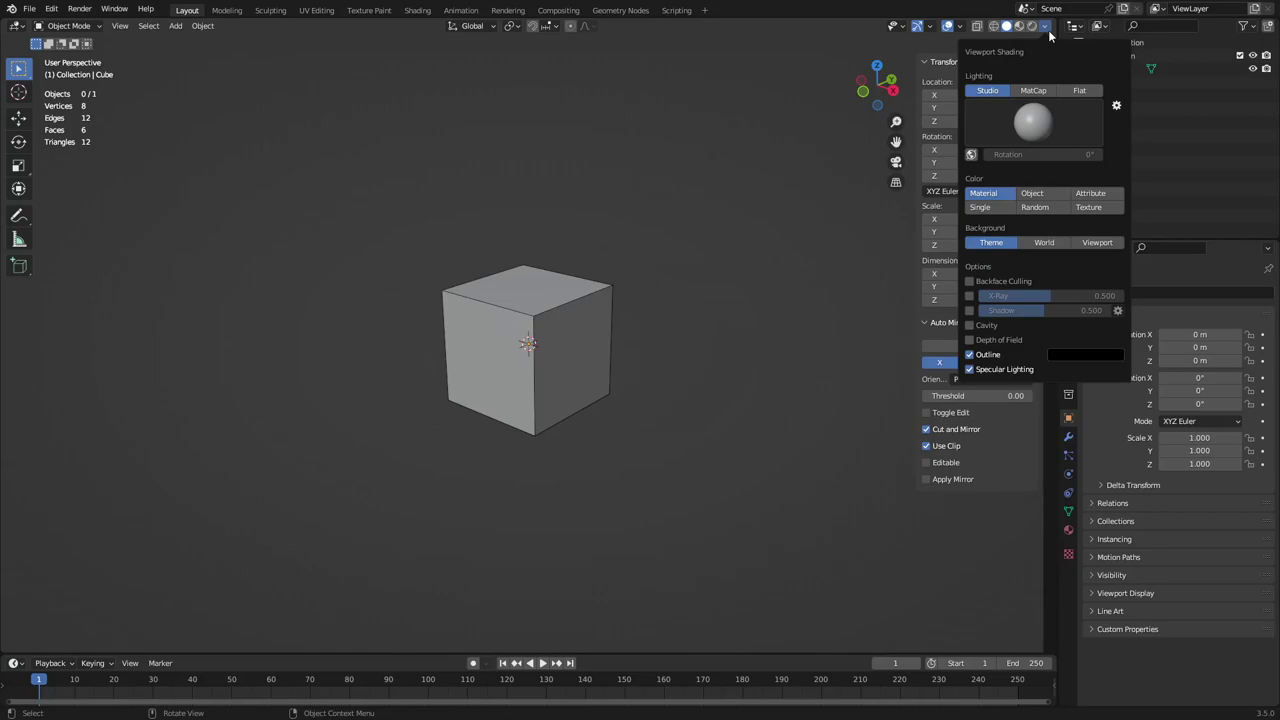
pyautogui.click(1034, 92)
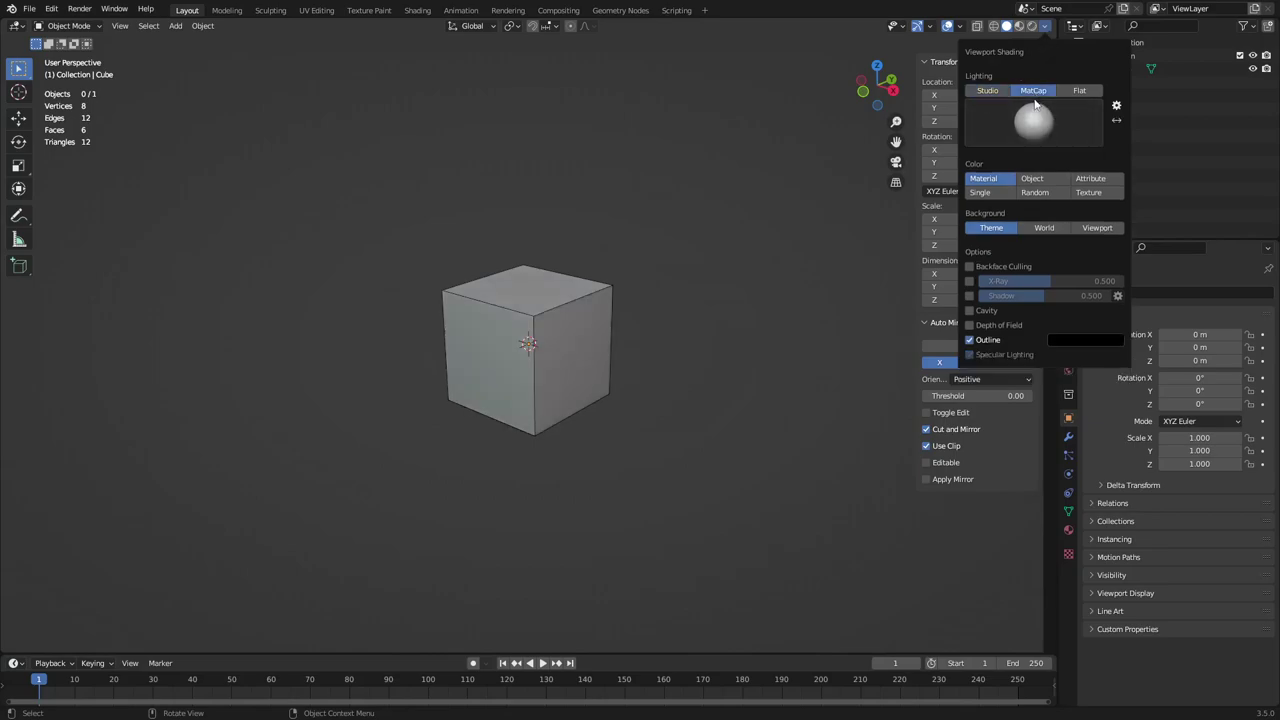
pyautogui.click(1035, 106)
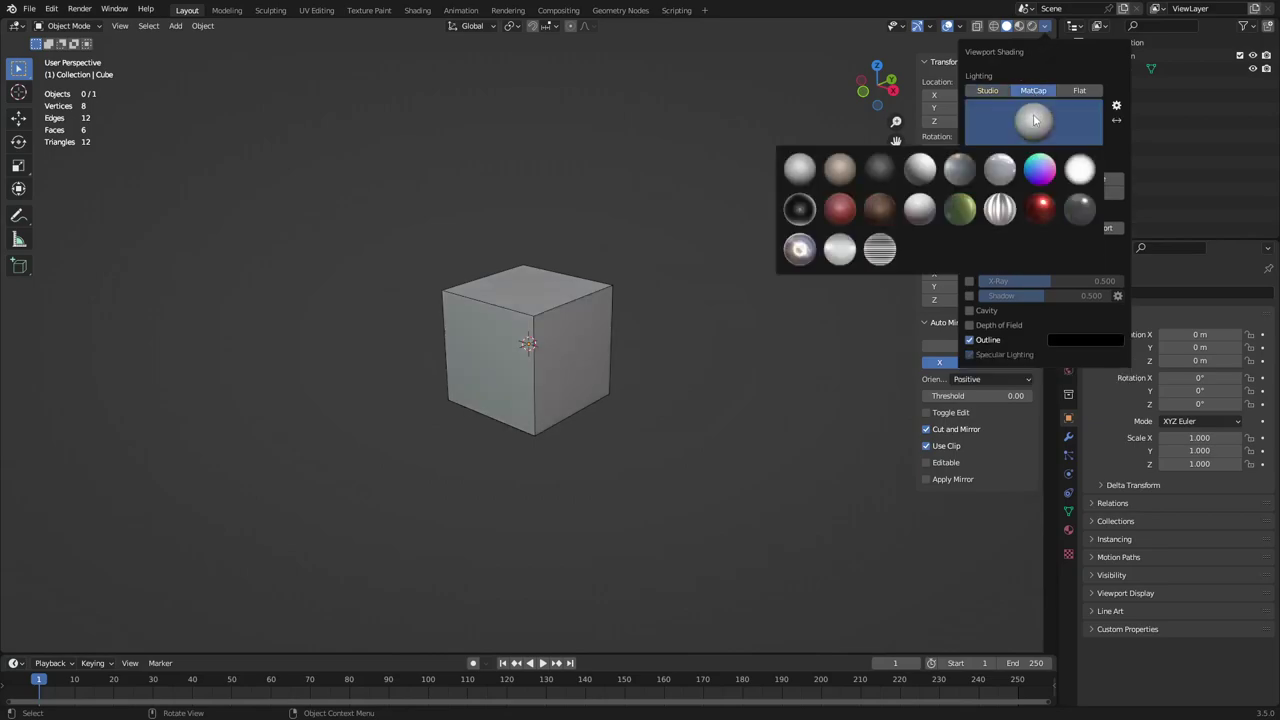
pyautogui.click(962, 172)
pyautogui.scroll(4, 568, 318)
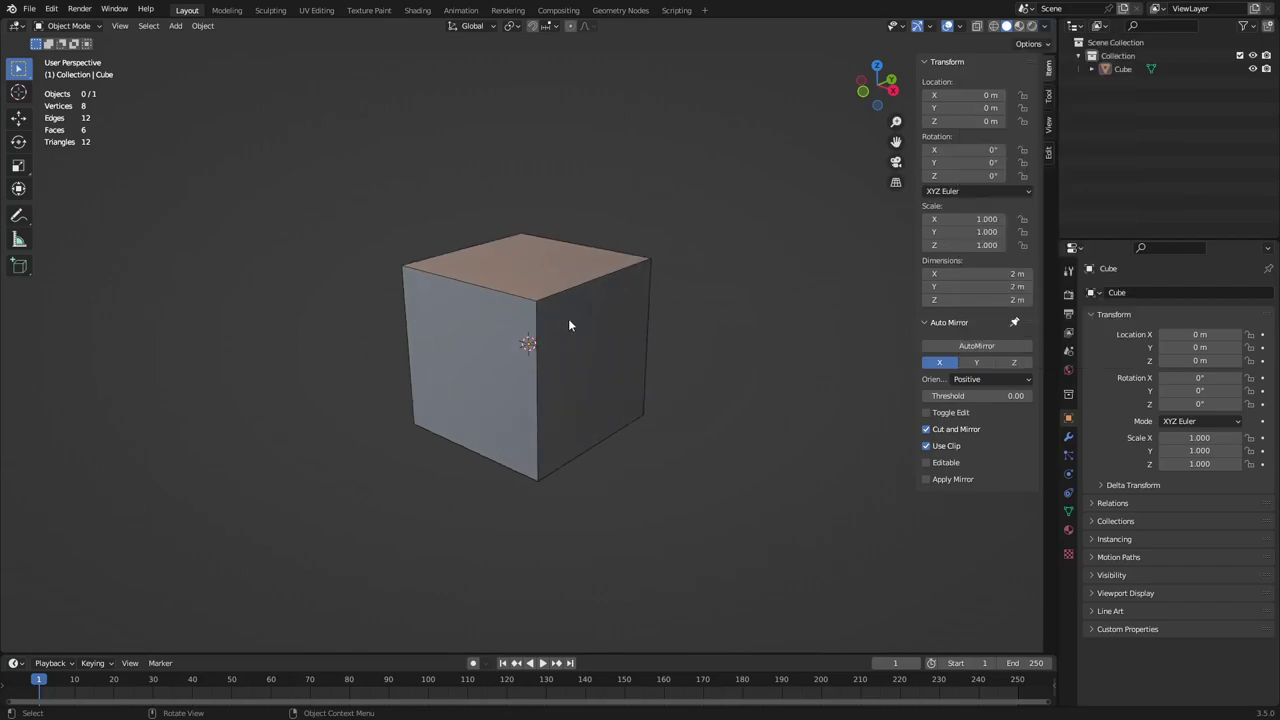
# Turn on Backface Culling and Cavity, turn off Outline, and set Color to Random
pyautogui.click(1044, 26)
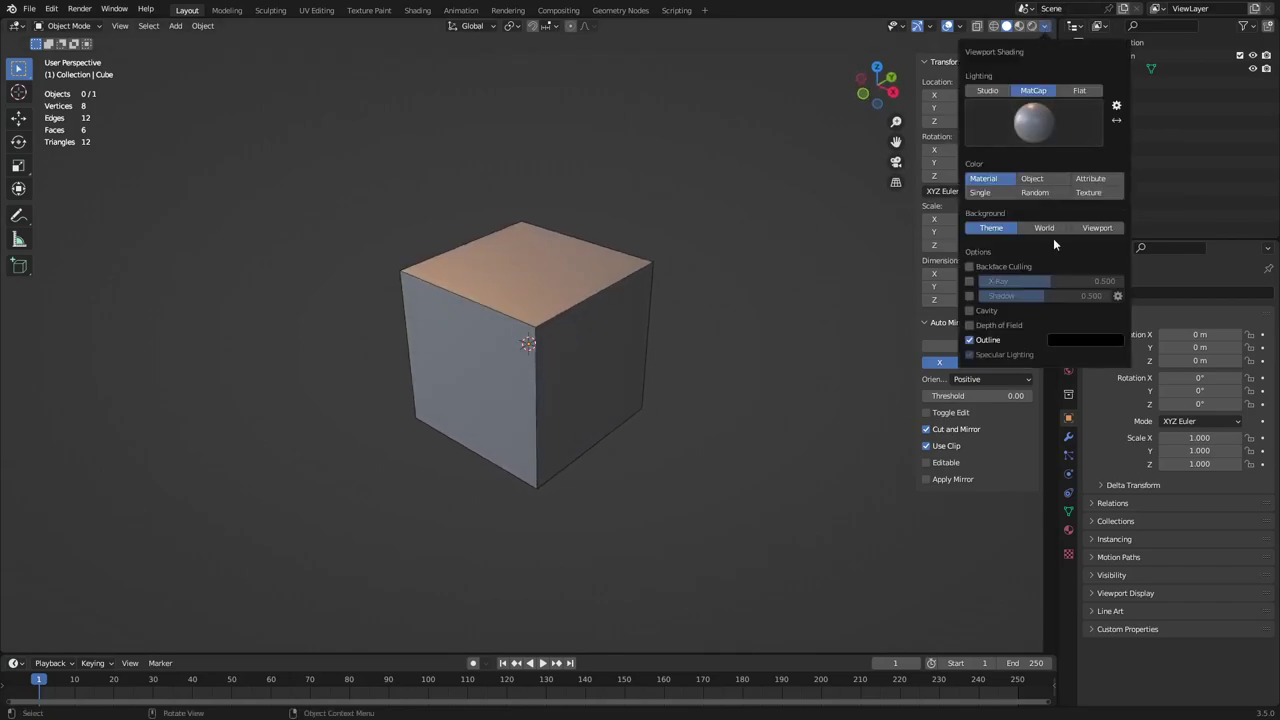
pyautogui.click(1007, 270)
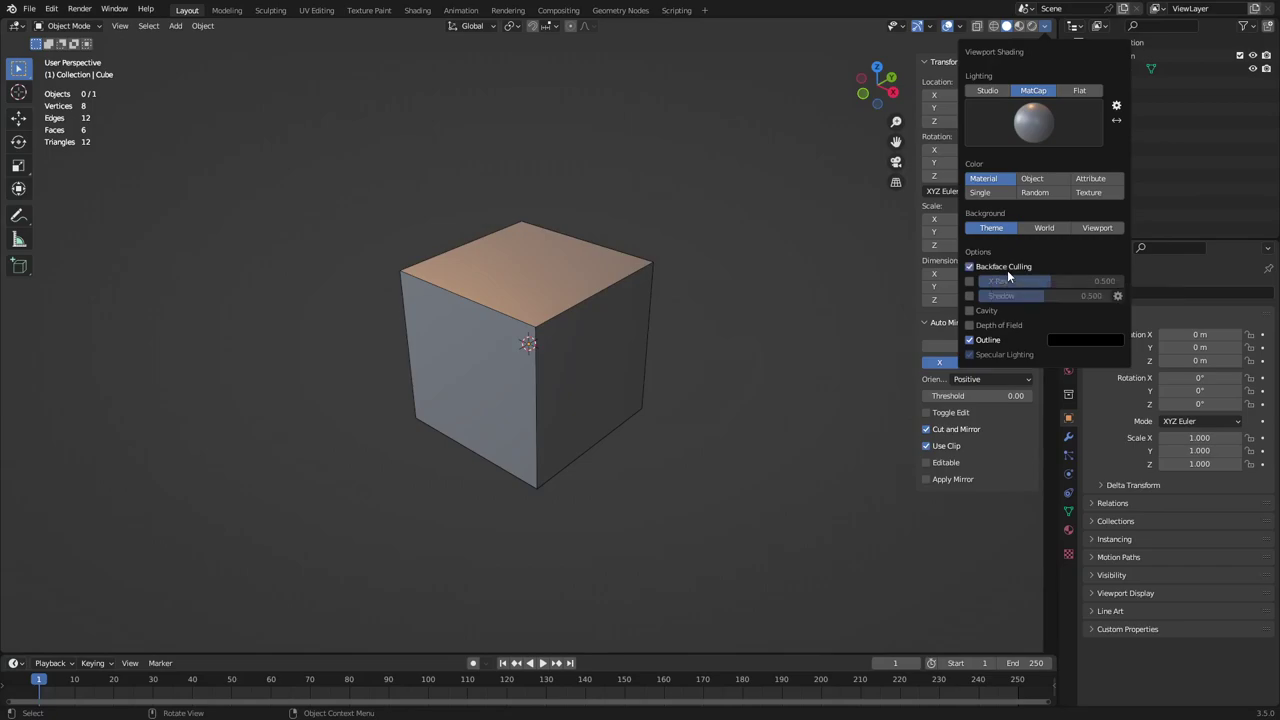
pyautogui.click(959, 26)
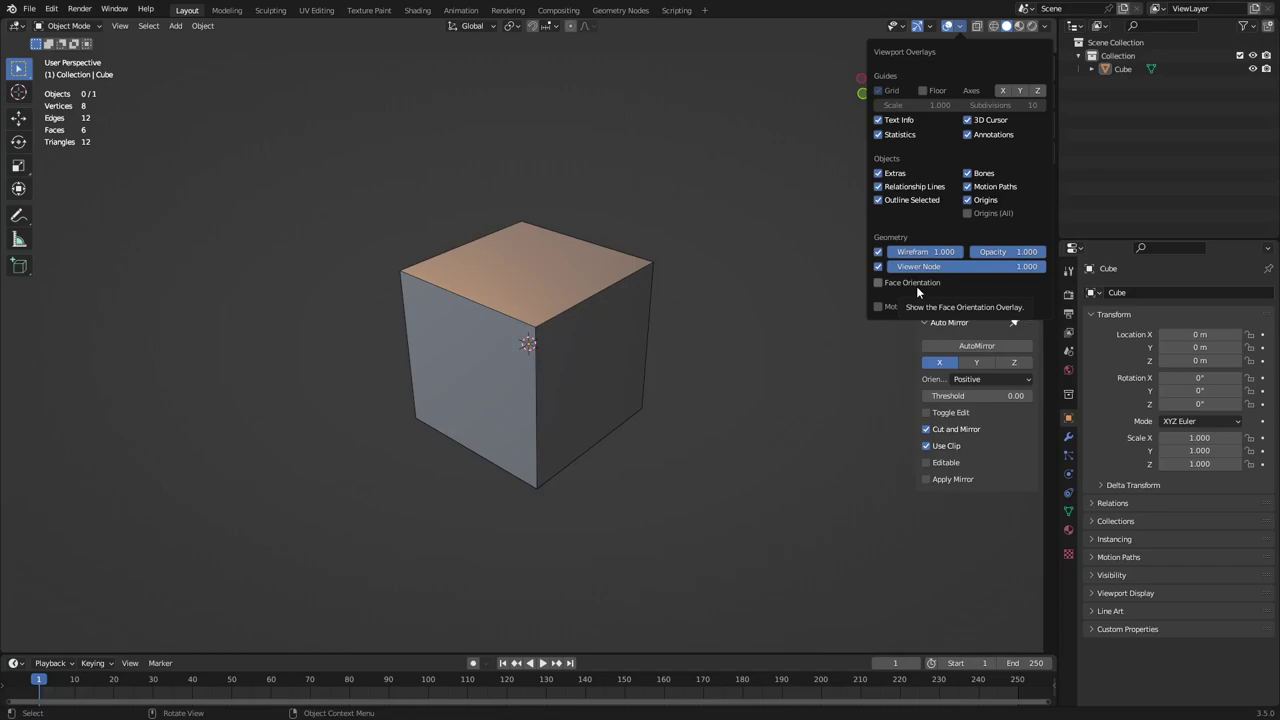
pyautogui.click(1044, 27)
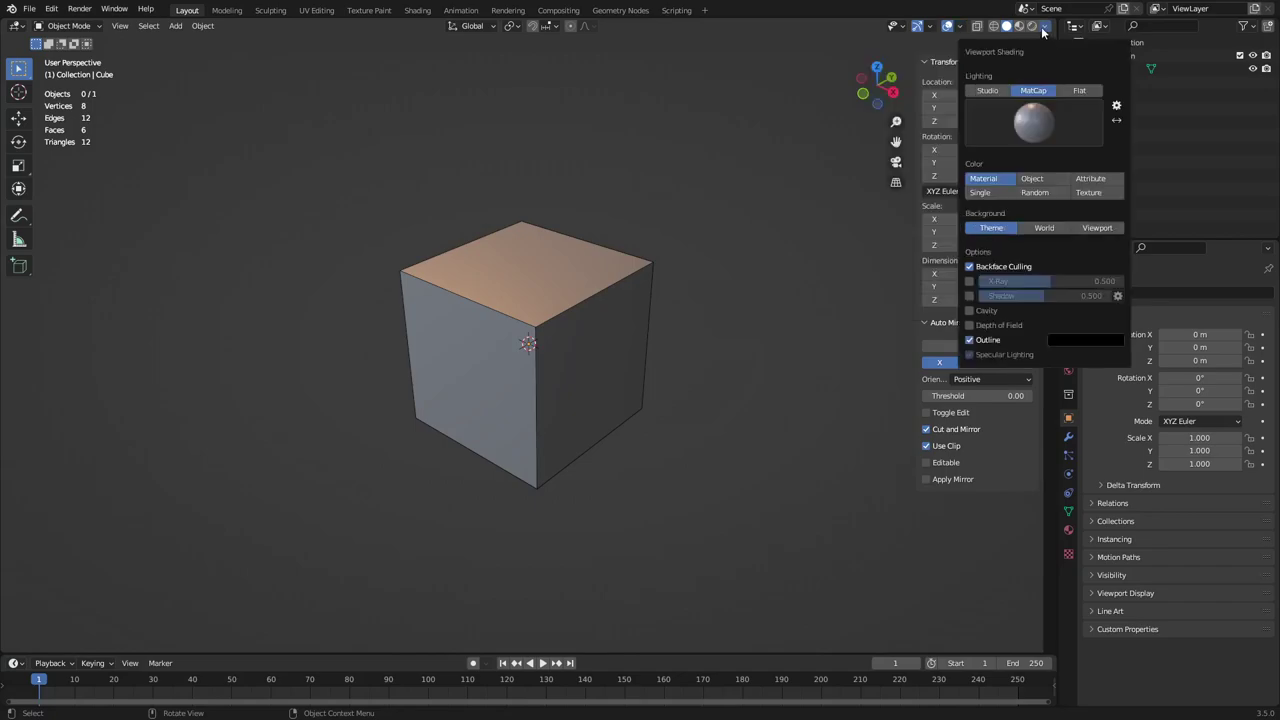
pyautogui.click(990, 311)
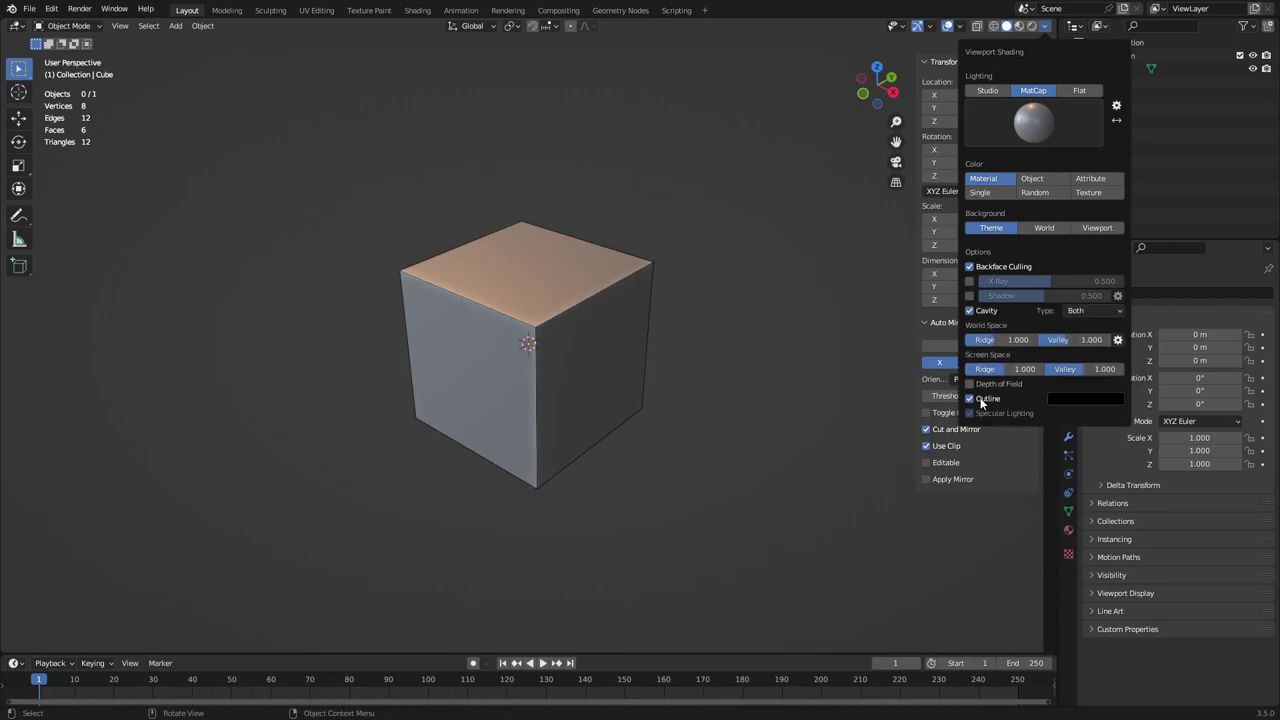
pyautogui.click(969, 398)
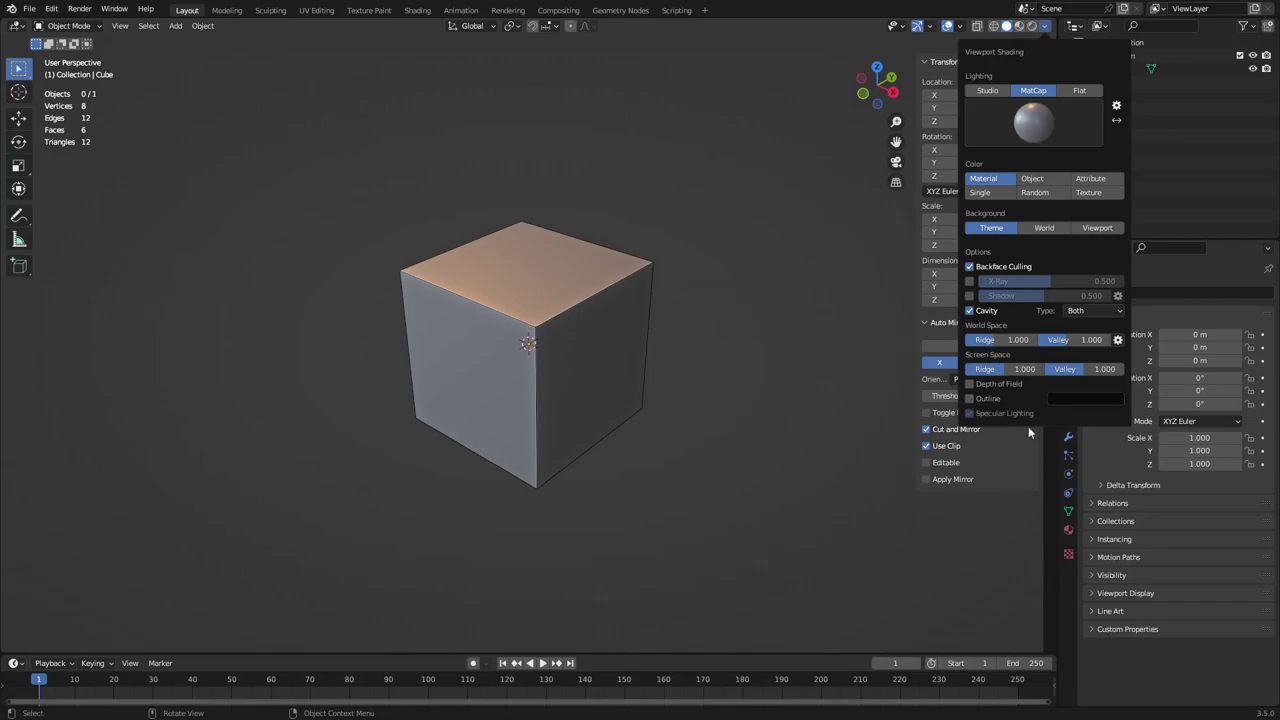
pyautogui.click(1034, 192)
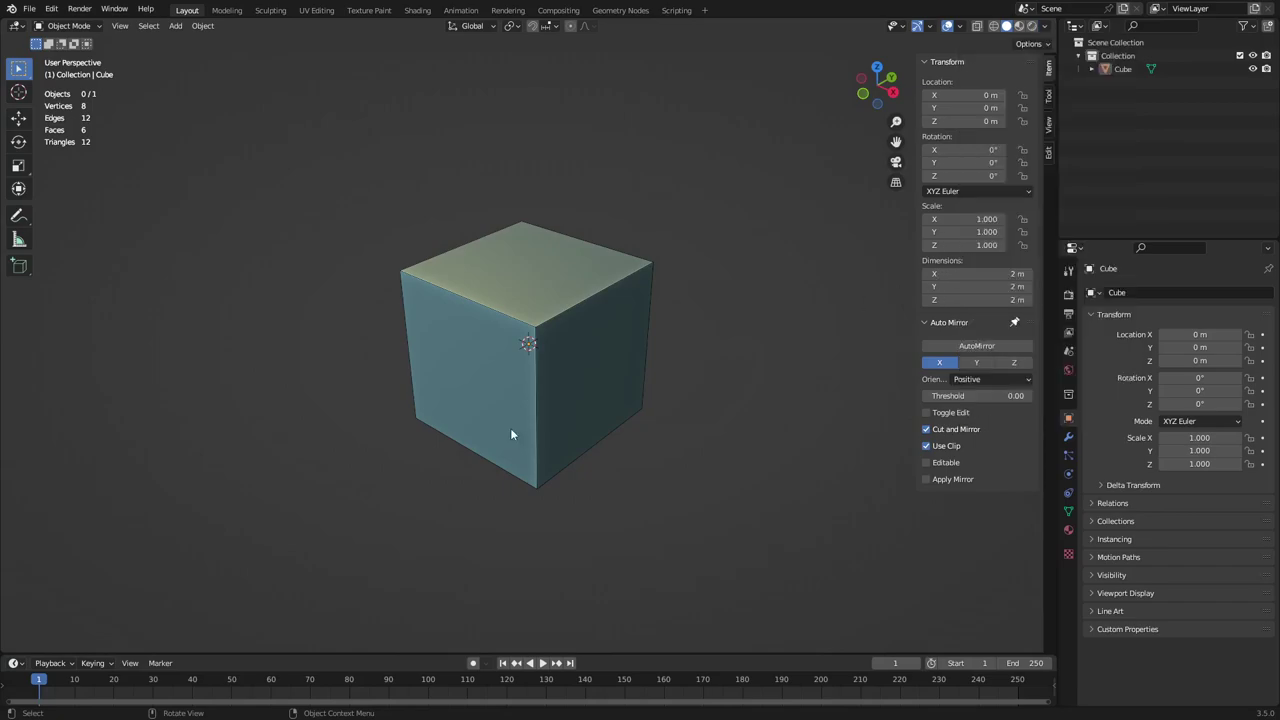
# Tick Ambient Occlusion, Bloom, Screen Space Reflections and Motion Blur in Render Properties, then go back to Layout
pyautogui.click(1068, 293)
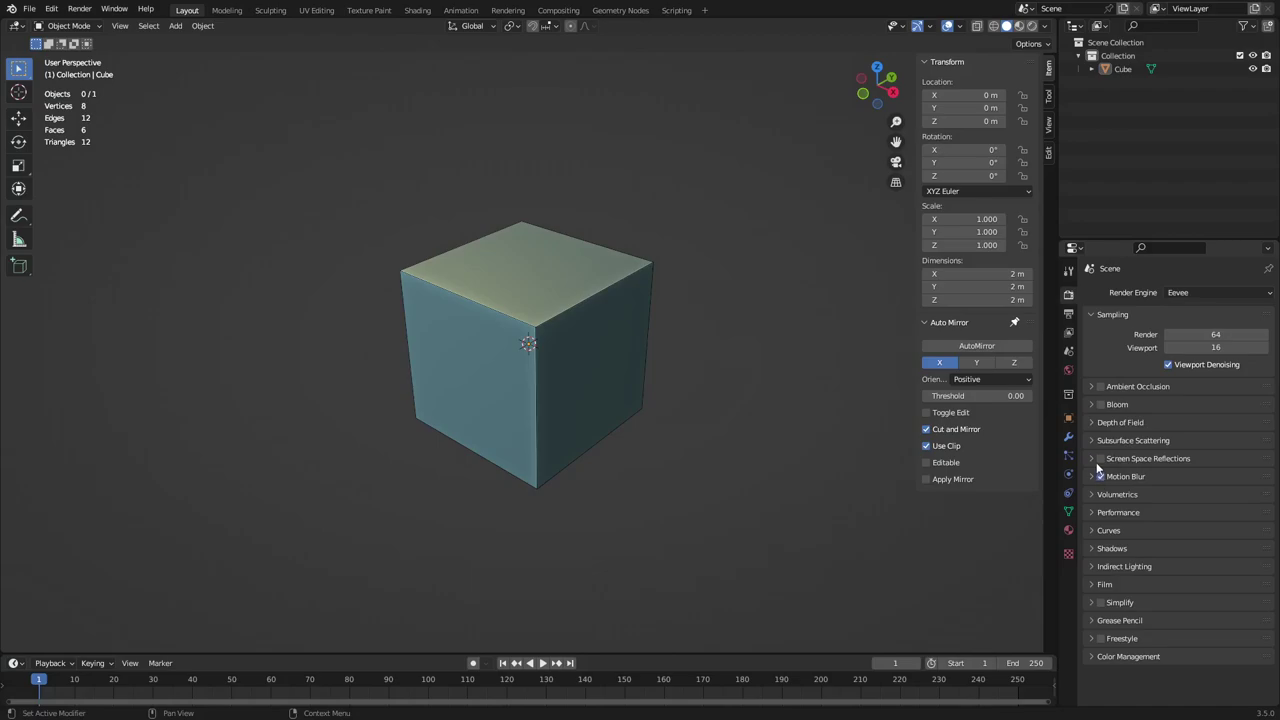
pyautogui.moveTo(1099, 476); pyautogui.dragTo(1106, 404)
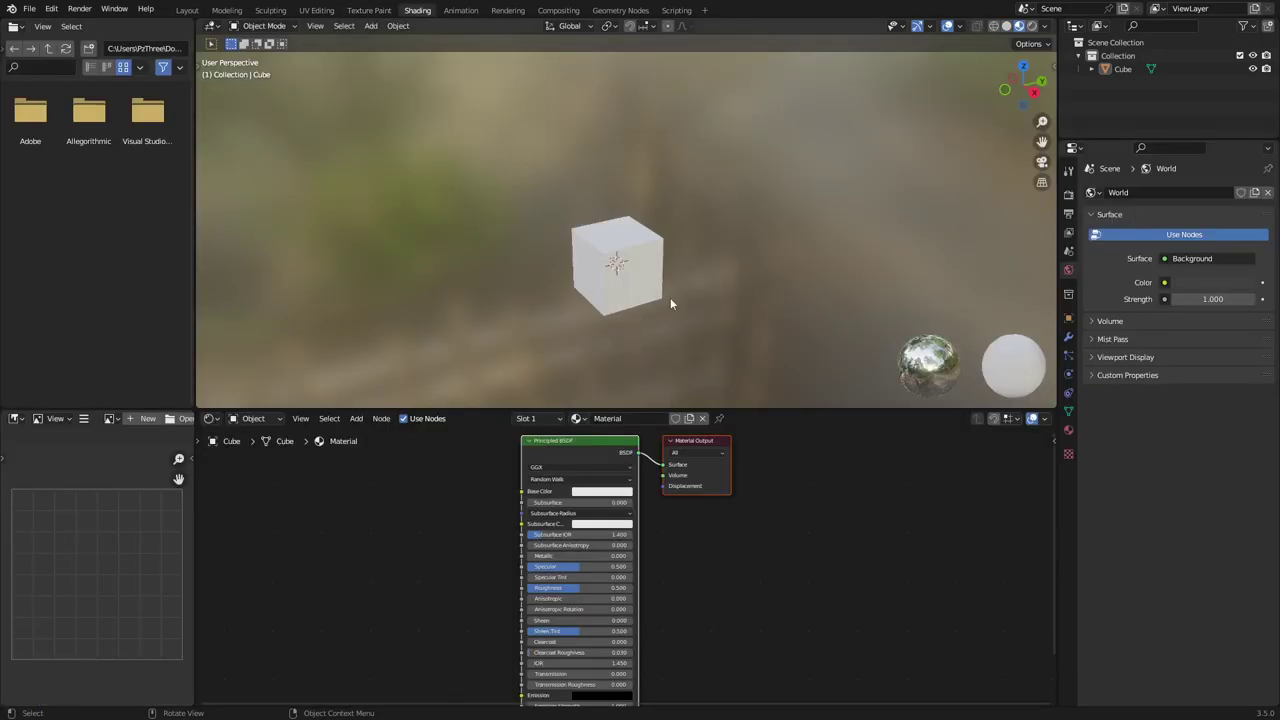
pyautogui.click(187, 10)
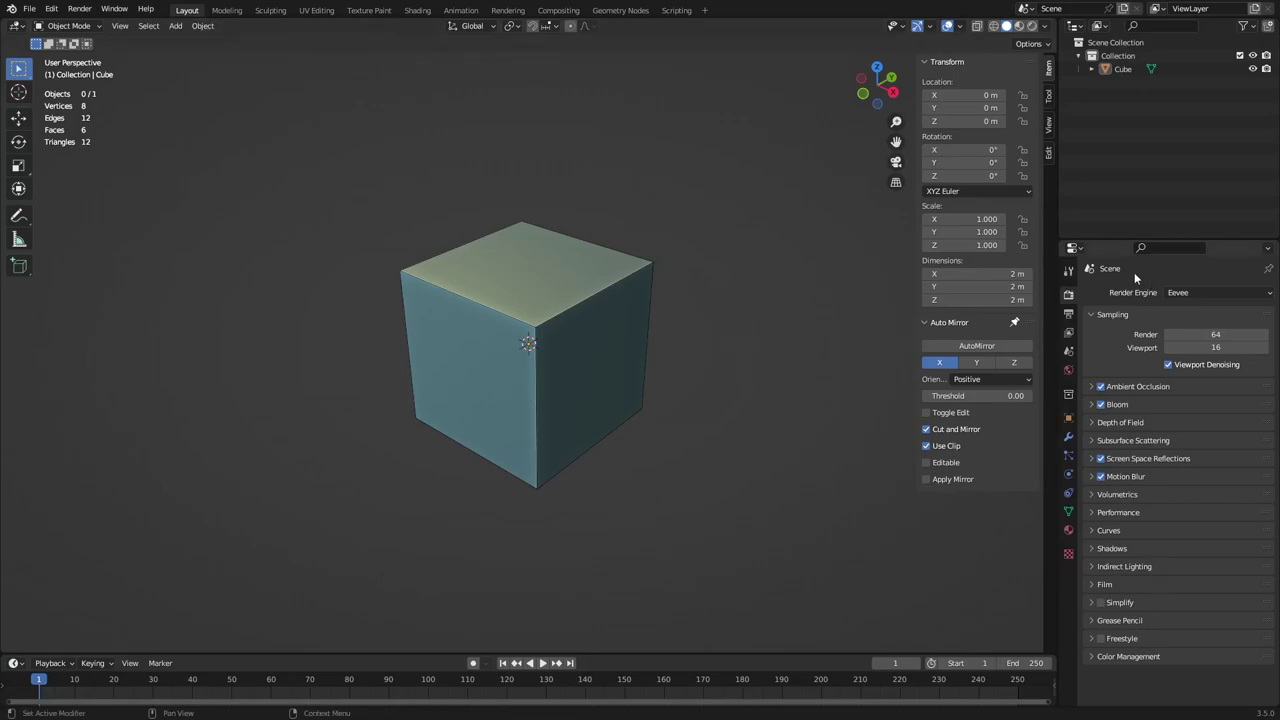
# With the cube selected, turn on Absolute Grid Snap for Increment snapping
pyautogui.click(1068, 440)
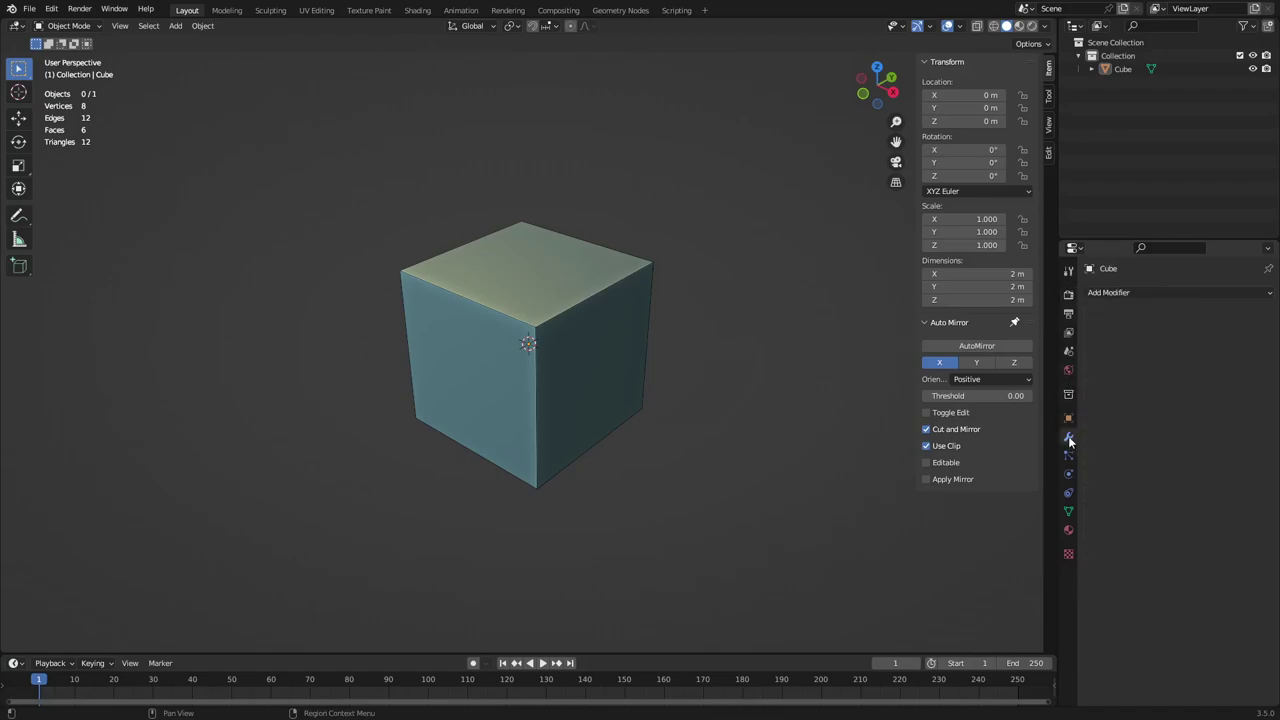
pyautogui.click(554, 303)
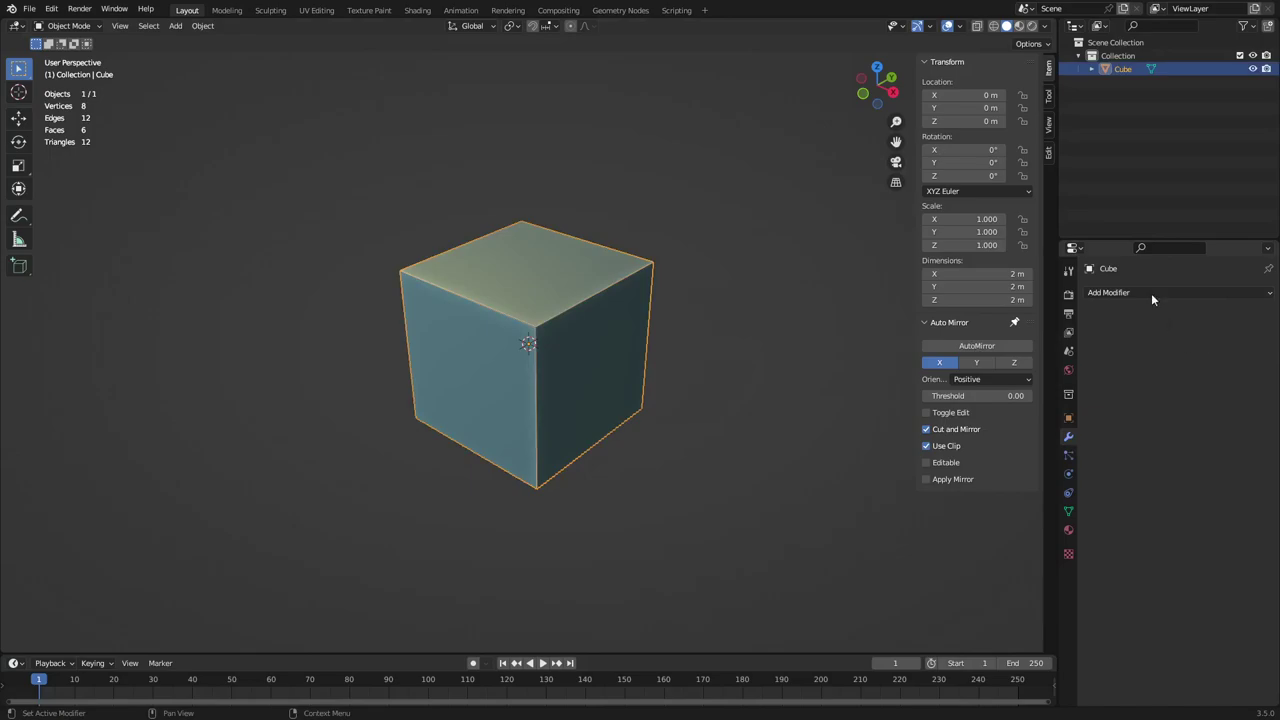
pyautogui.click(962, 27)
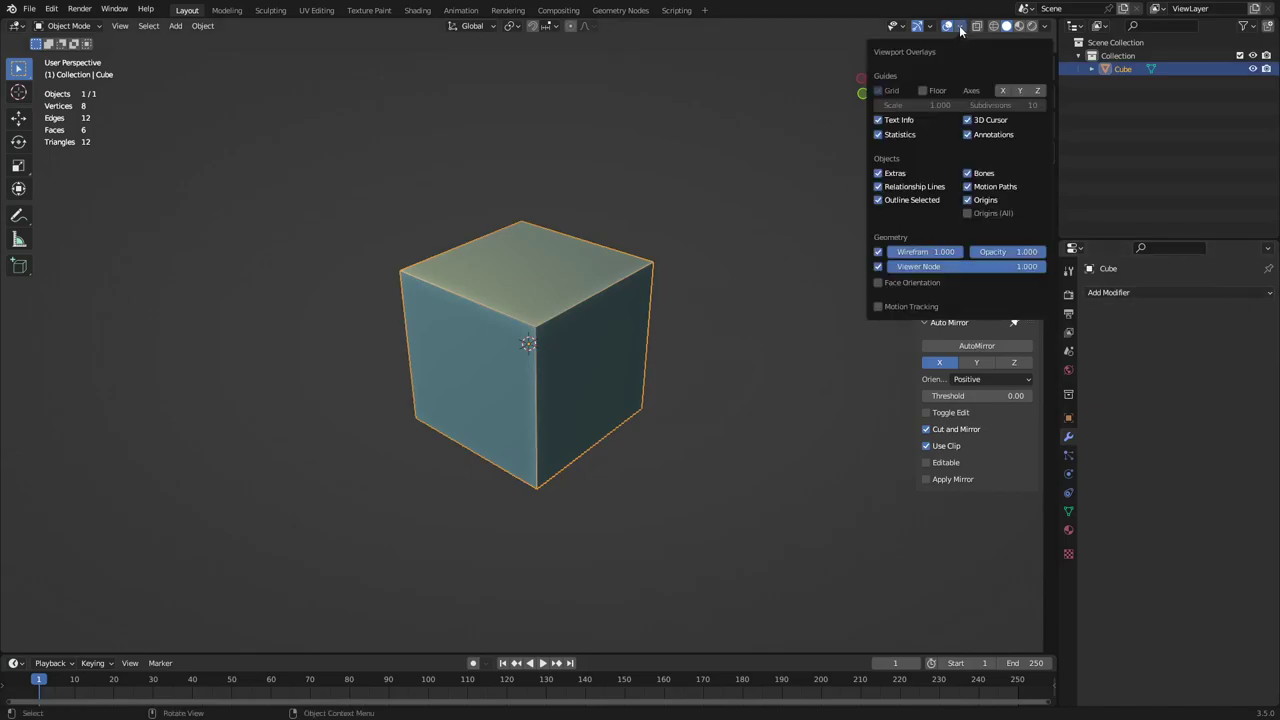
pyautogui.click(548, 27)
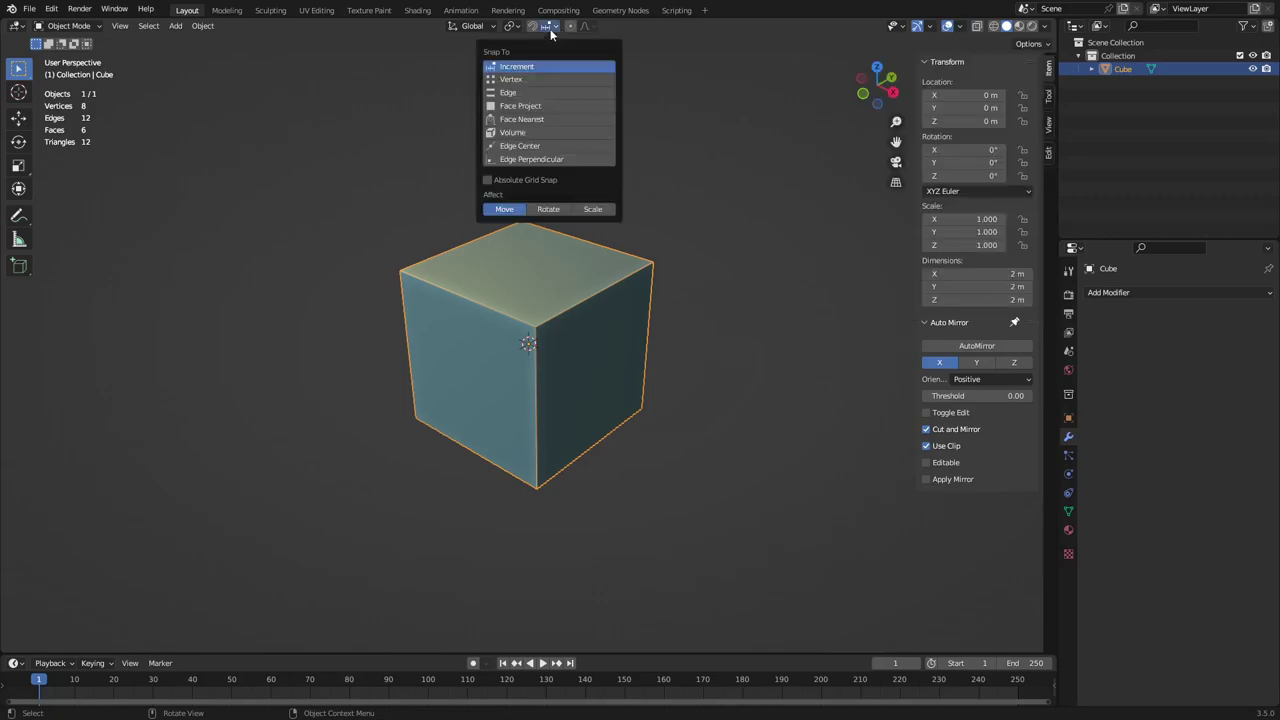
pyautogui.click(520, 182)
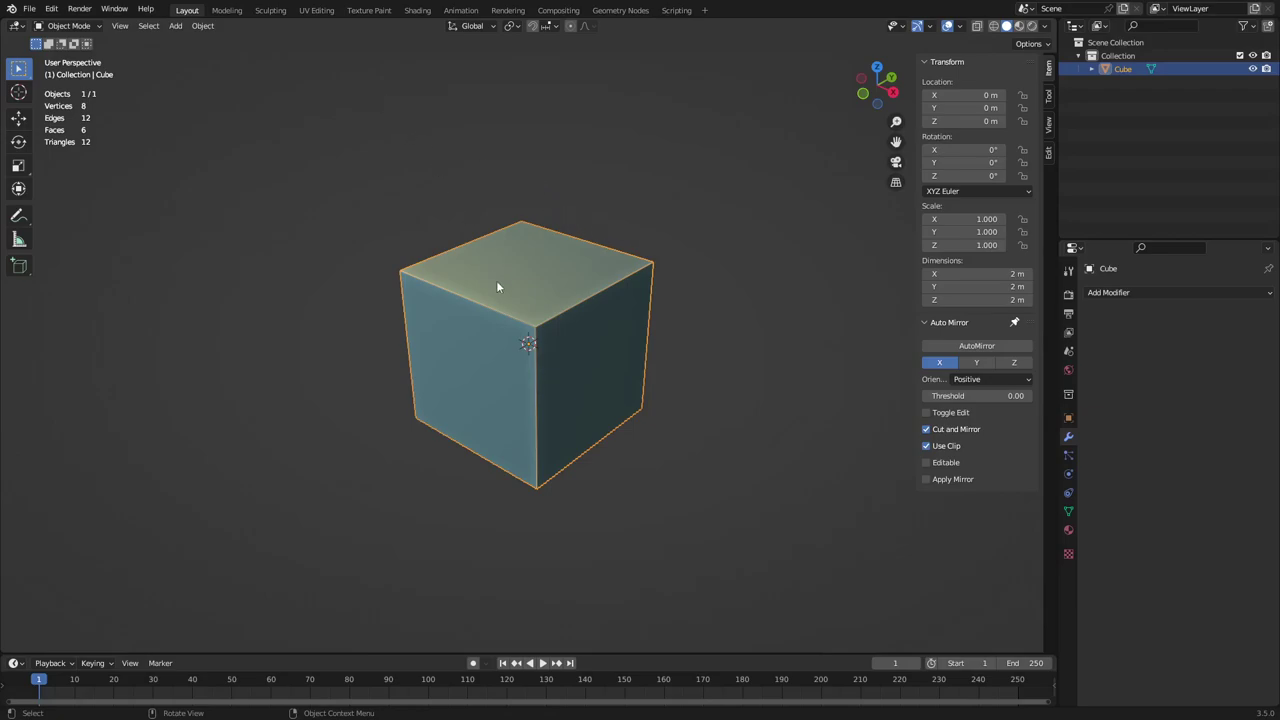
# Enter Edit Mode on the cube and select a single top edge in edge select mode
pyautogui.hotkey('ctrl', 'Tab')
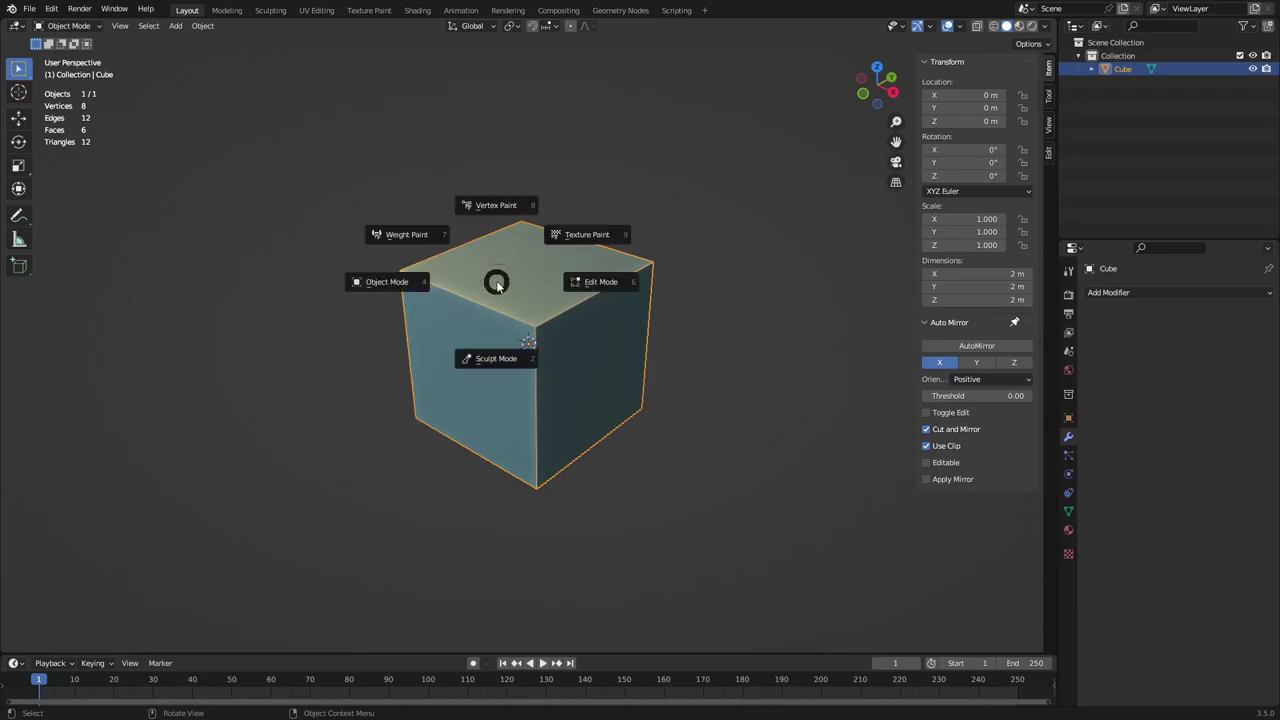
pyautogui.click(585, 292)
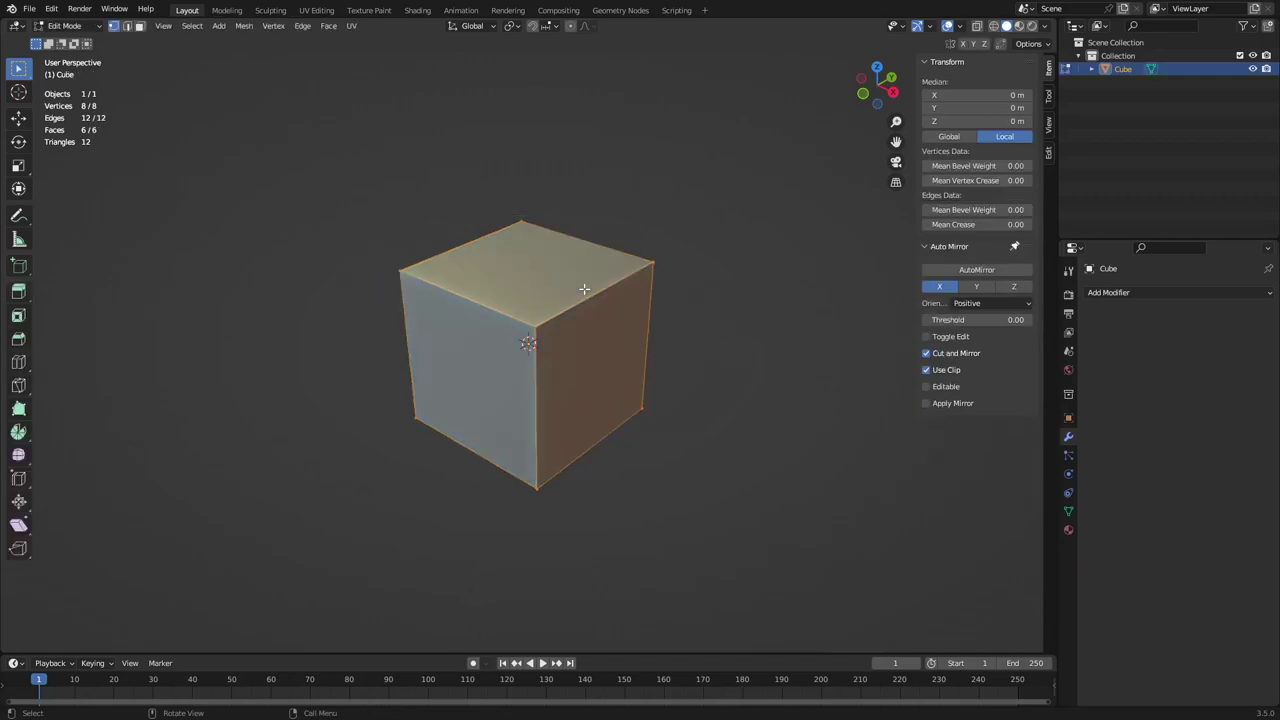
pyautogui.press('2')
pyautogui.click(472, 300)
pyautogui.press('3')
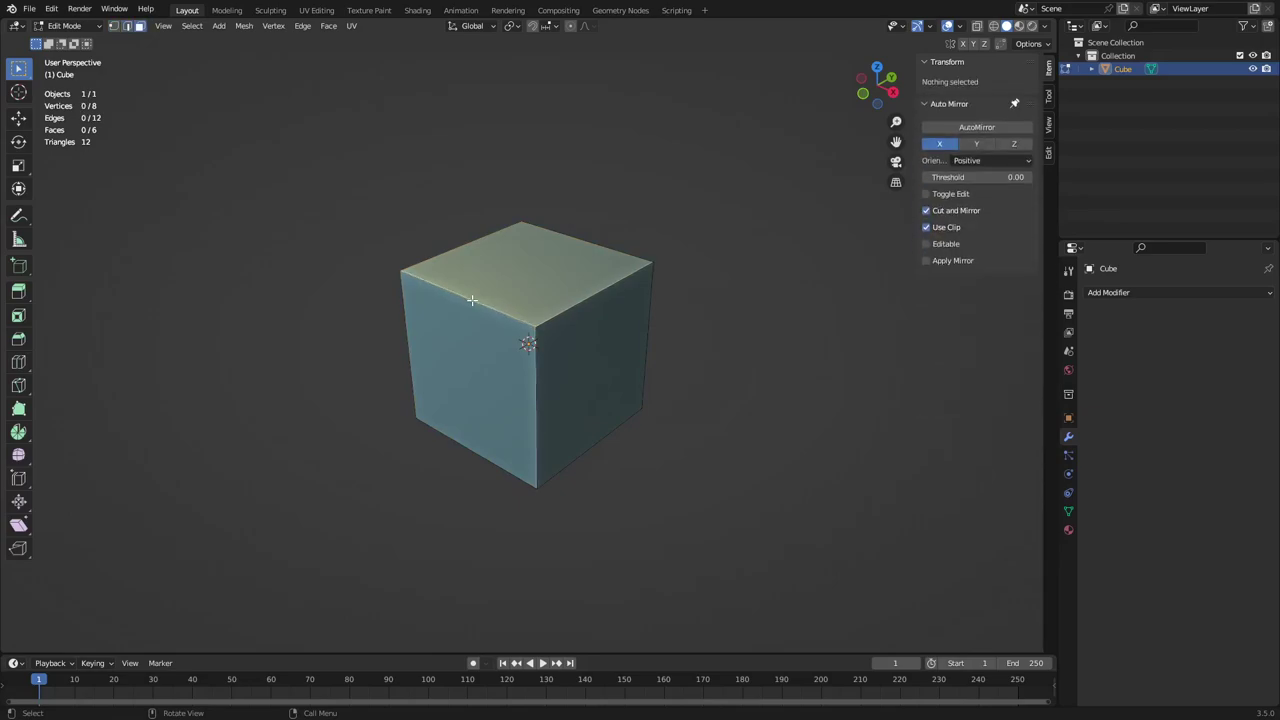
pyautogui.click(490, 290)
pyautogui.press('1')
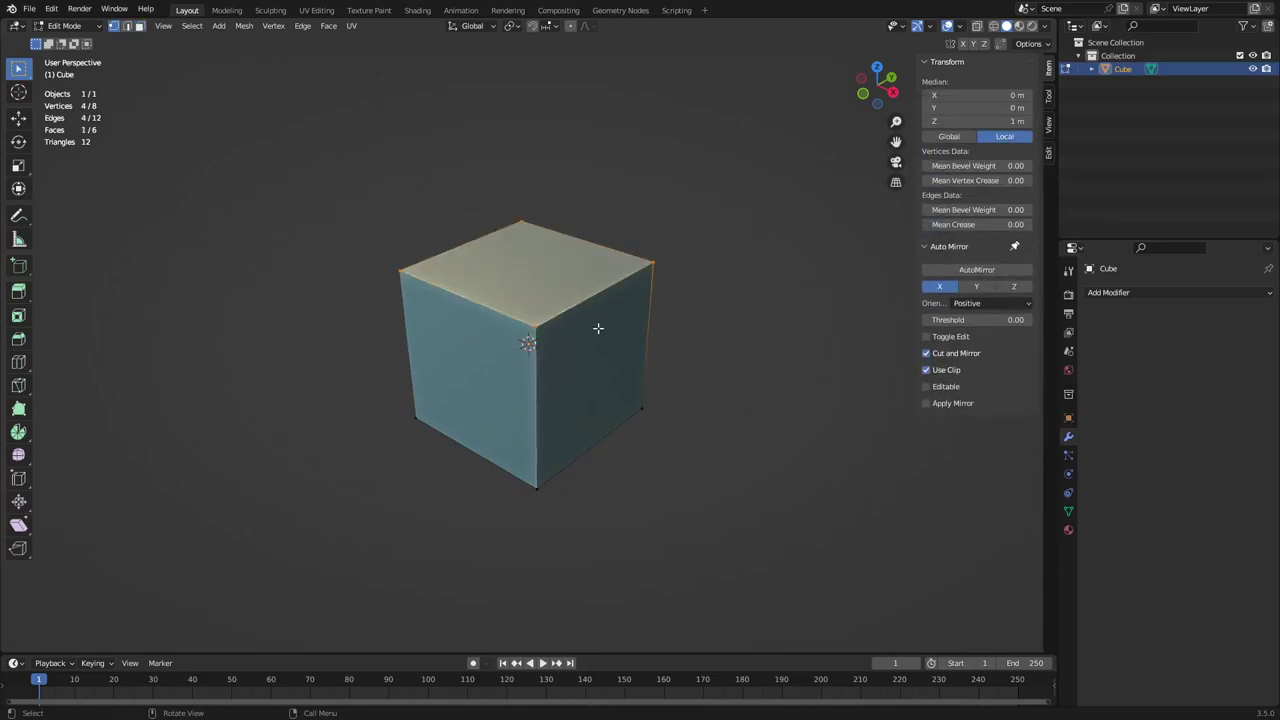
pyautogui.press('2')
pyautogui.click(604, 286)
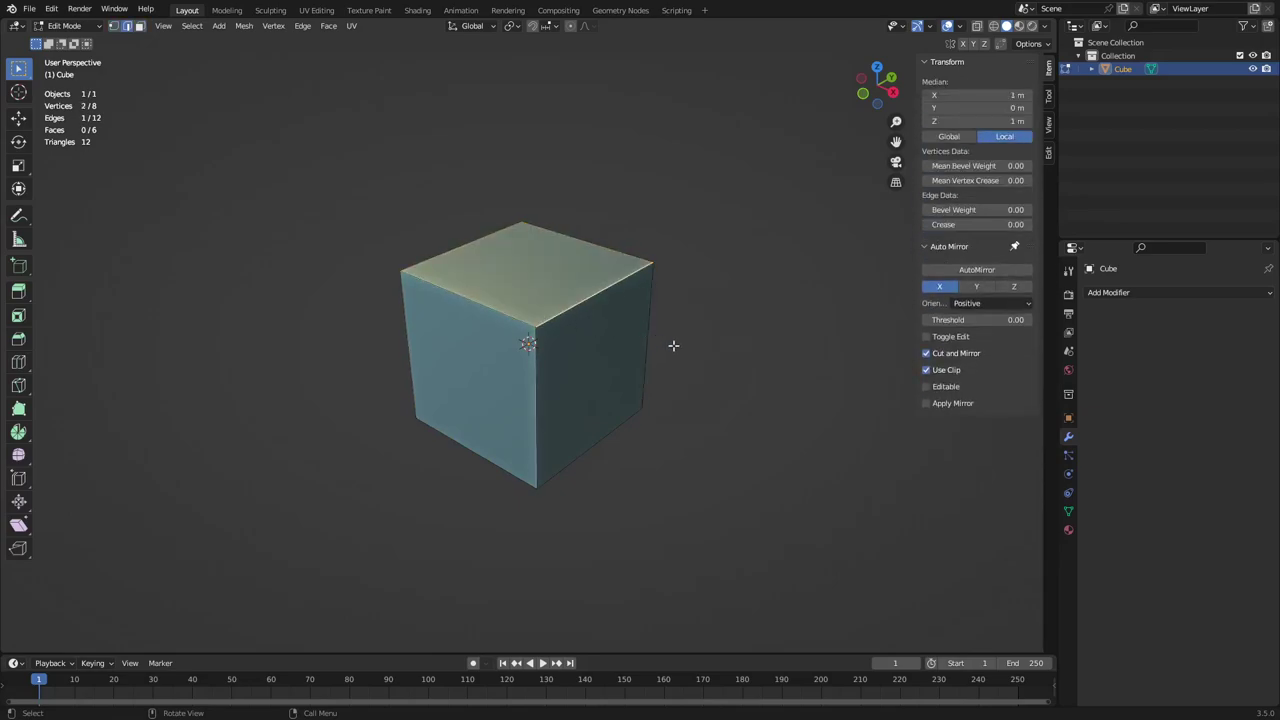
# Bevel that edge to 0.398 m width with 1 segment and expand the Bevel panel
pyautogui.hotkey('ctrl', 'b')
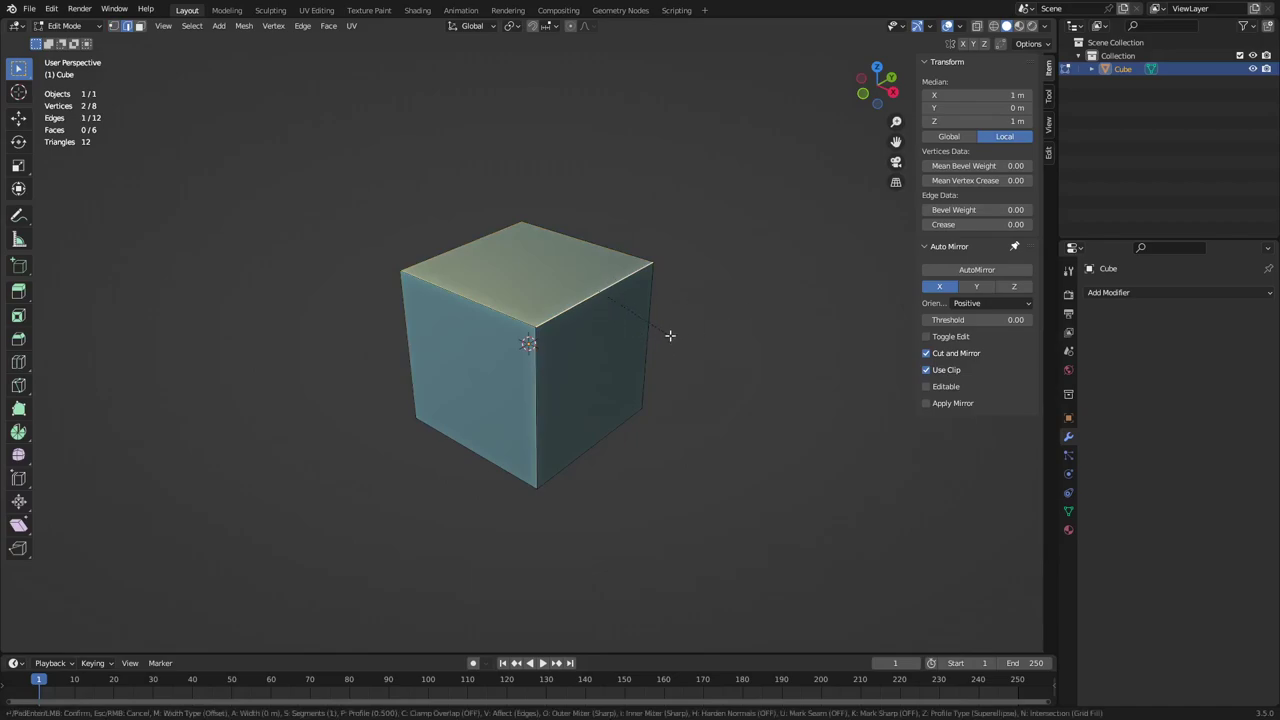
pyautogui.click(700, 354)
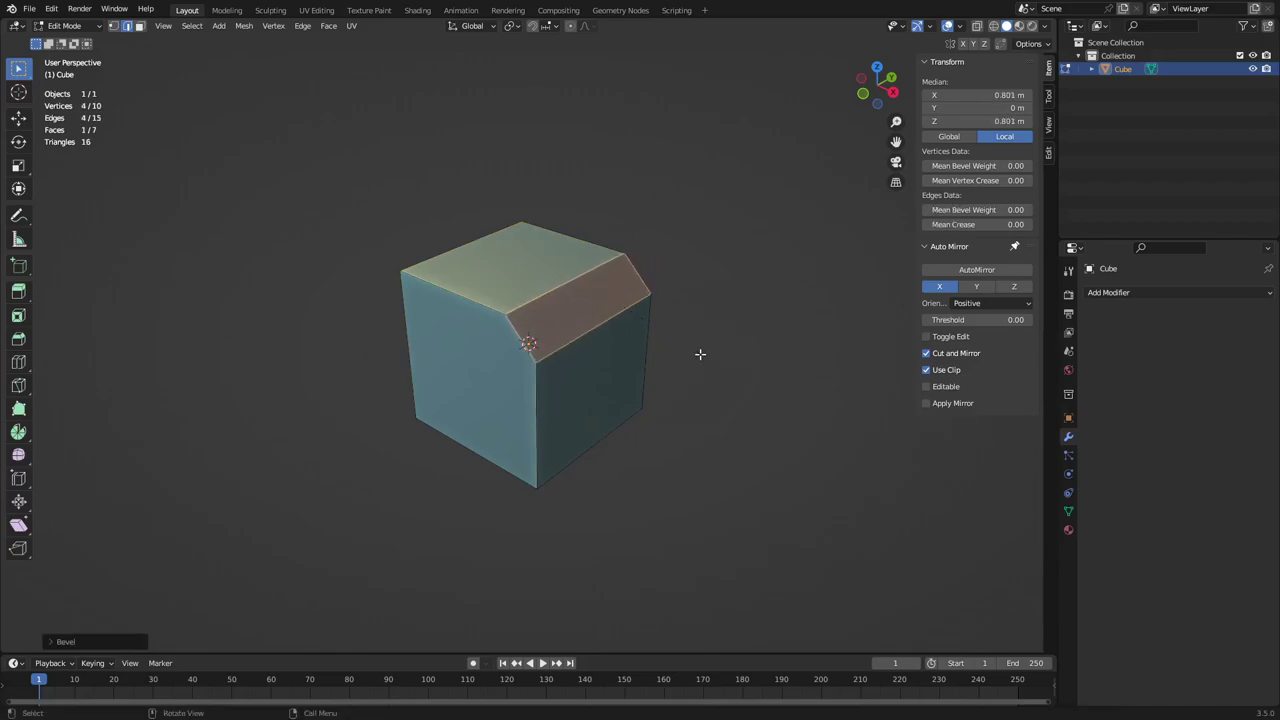
pyautogui.click(66, 641)
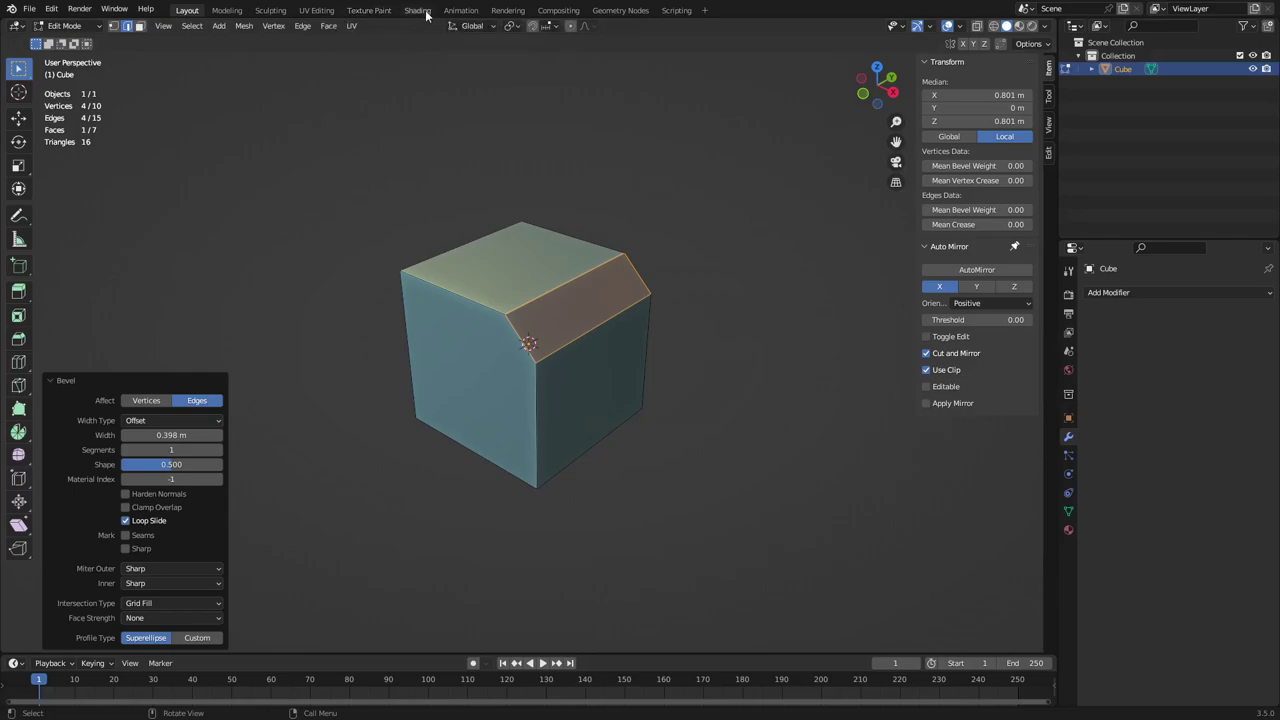
# In UV Editing, enable Backface Culling and Both-type Cavity, and turn off Outline
pyautogui.click(329, 12)
pyautogui.scroll(2, 797, 310)
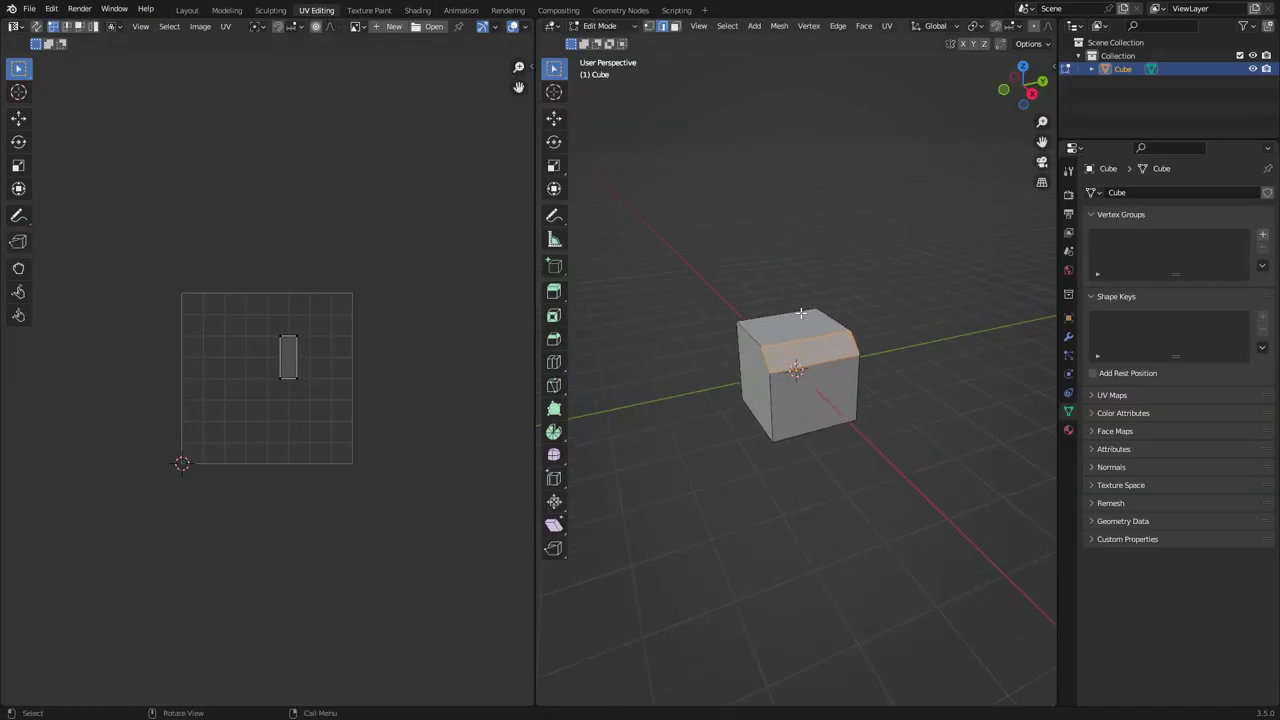
pyautogui.scroll(2, 805, 315)
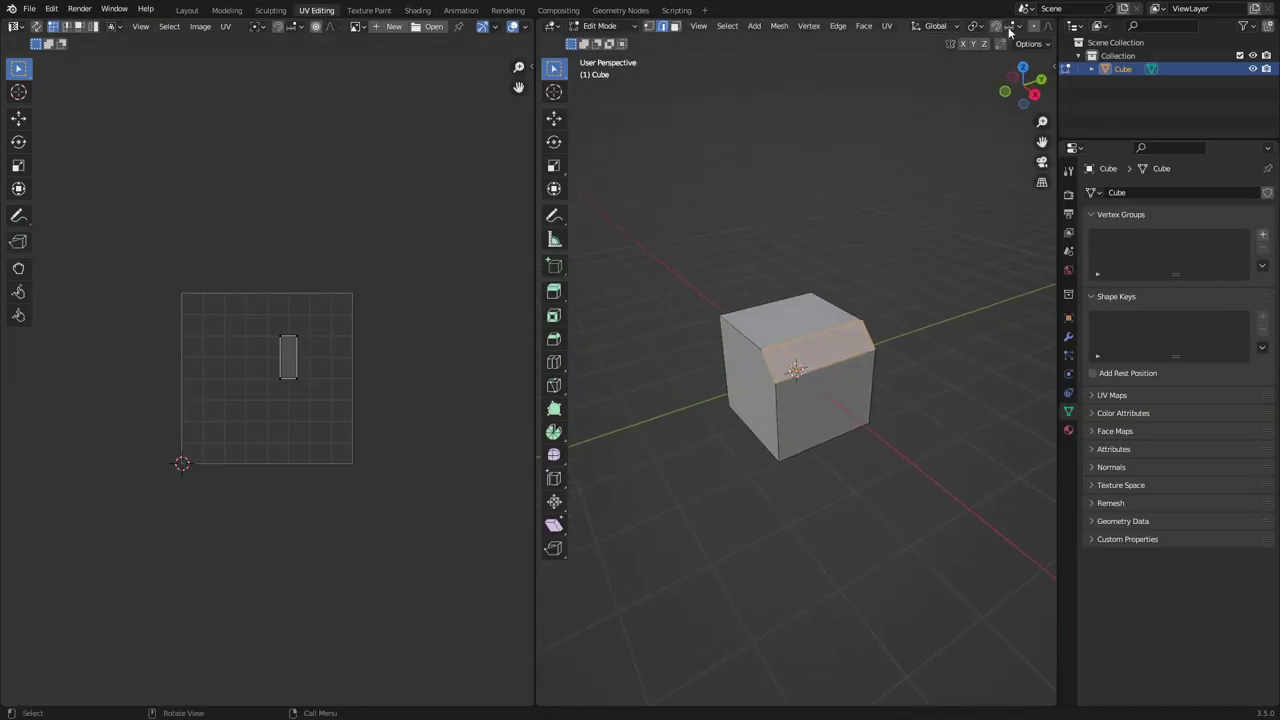
pyautogui.scroll(-5, 950, 32)
pyautogui.click(963, 30)
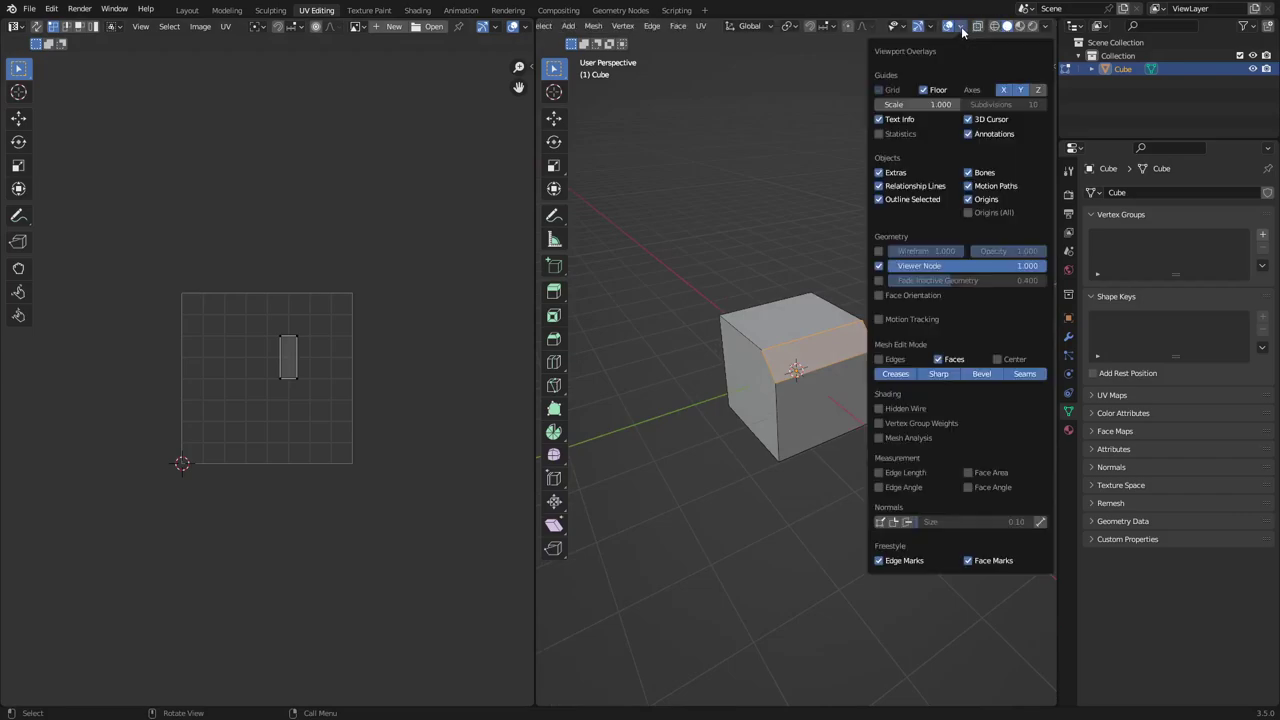
pyautogui.click(1048, 28)
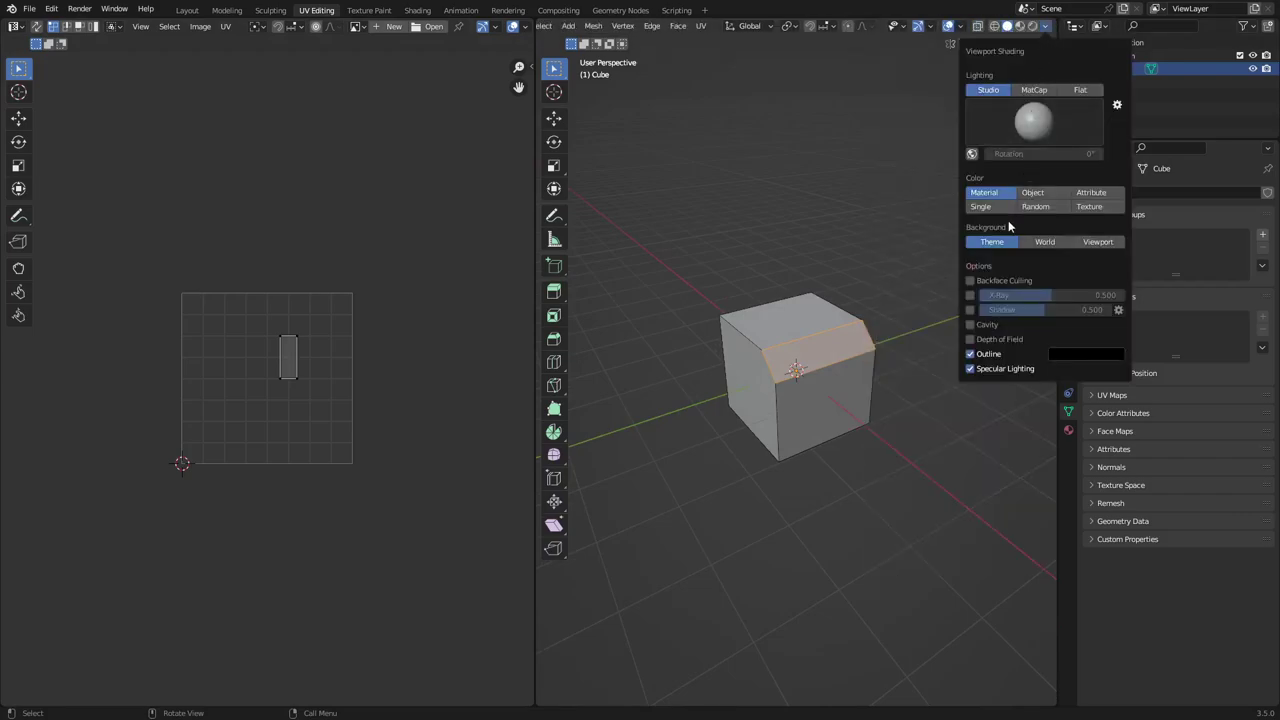
pyautogui.click(990, 281)
pyautogui.click(990, 325)
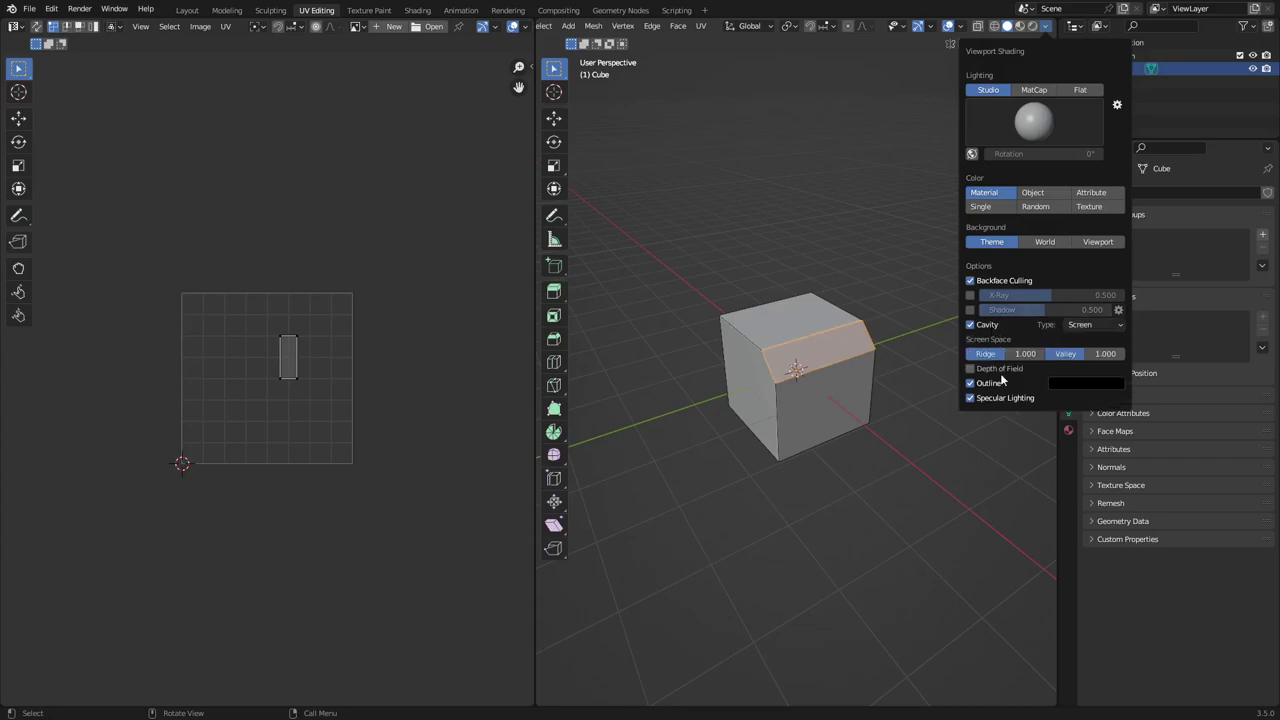
pyautogui.click(1085, 325)
pyautogui.click(1058, 367)
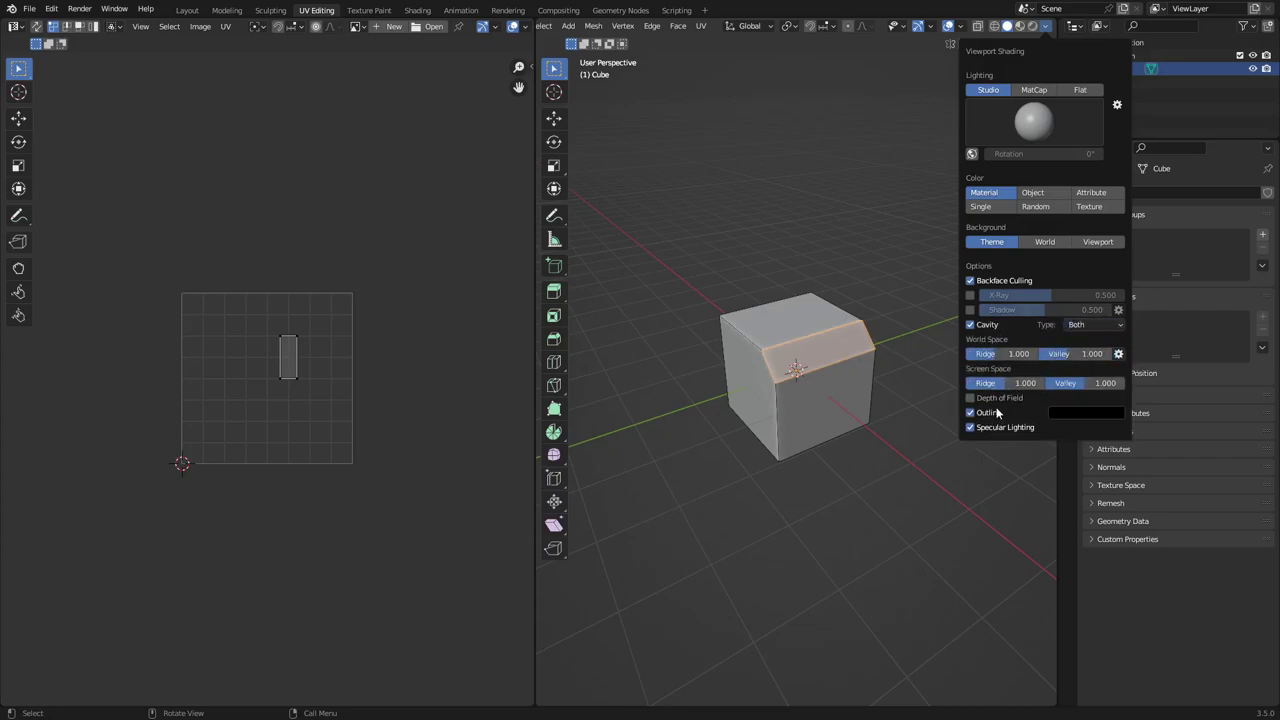
pyautogui.click(995, 413)
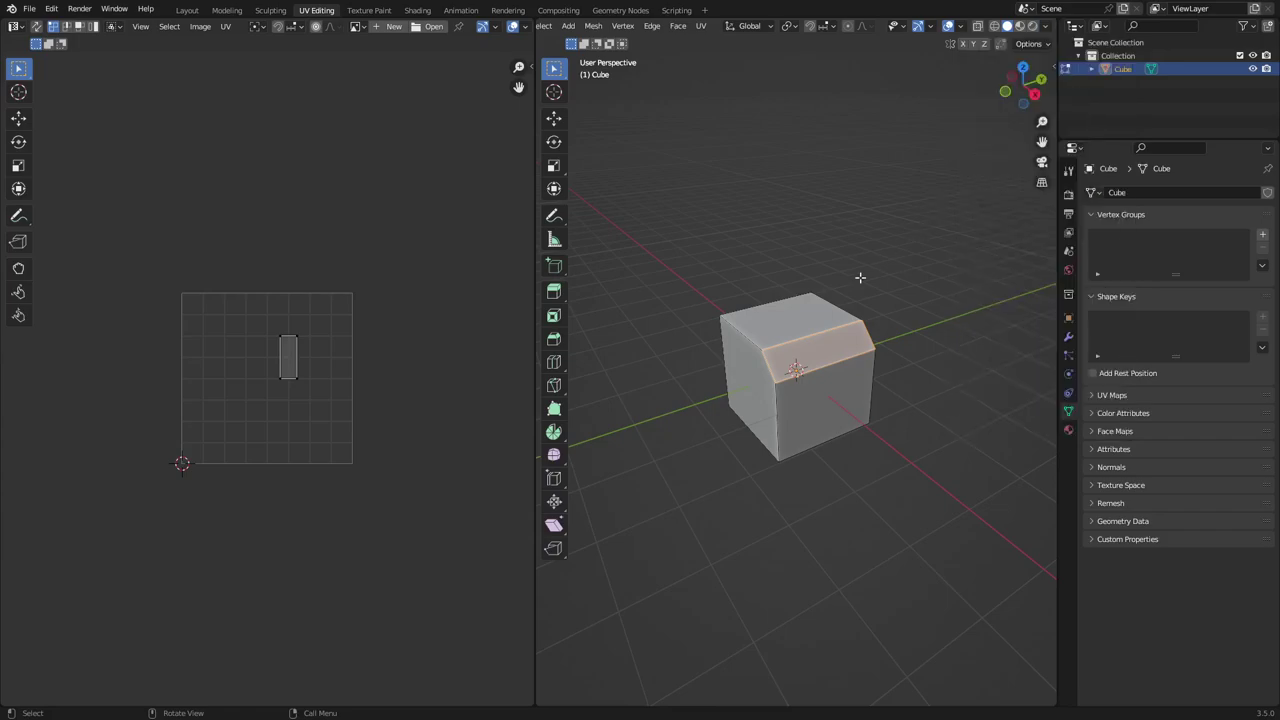
# Pick the brighter fourth studio light and set viewport colour to Texture
pyautogui.click(1047, 36)
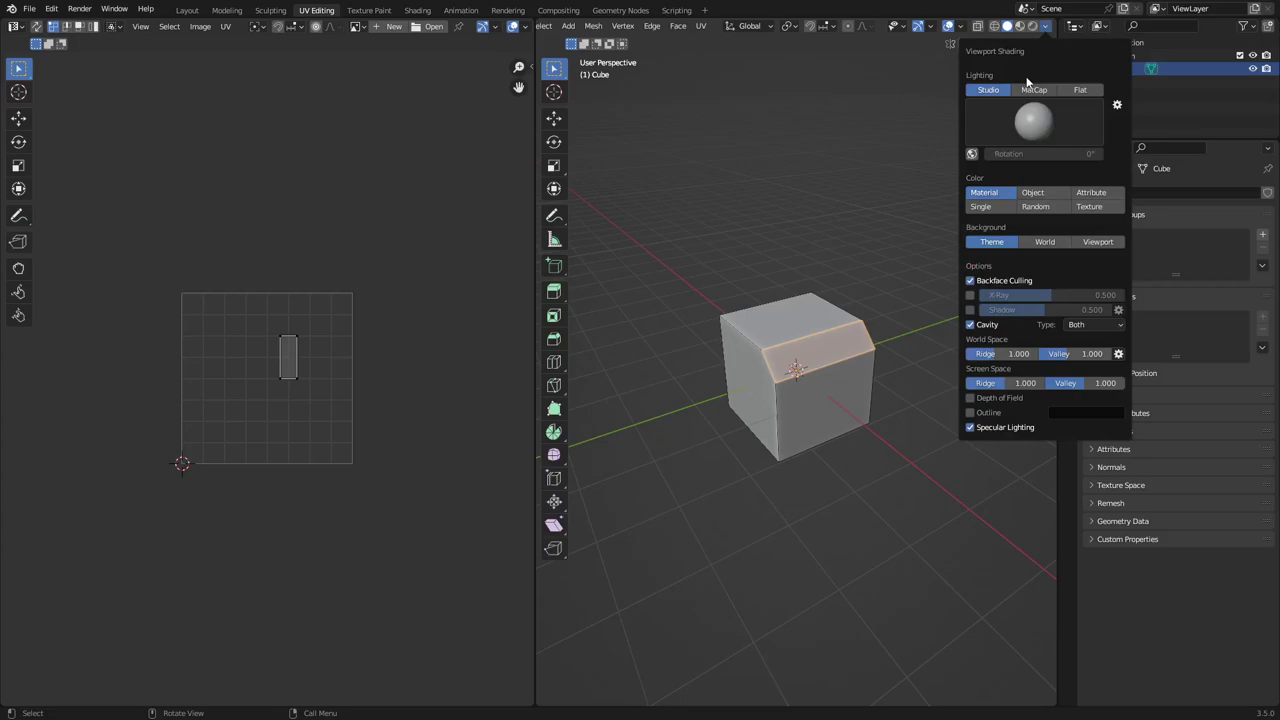
pyautogui.click(1026, 118)
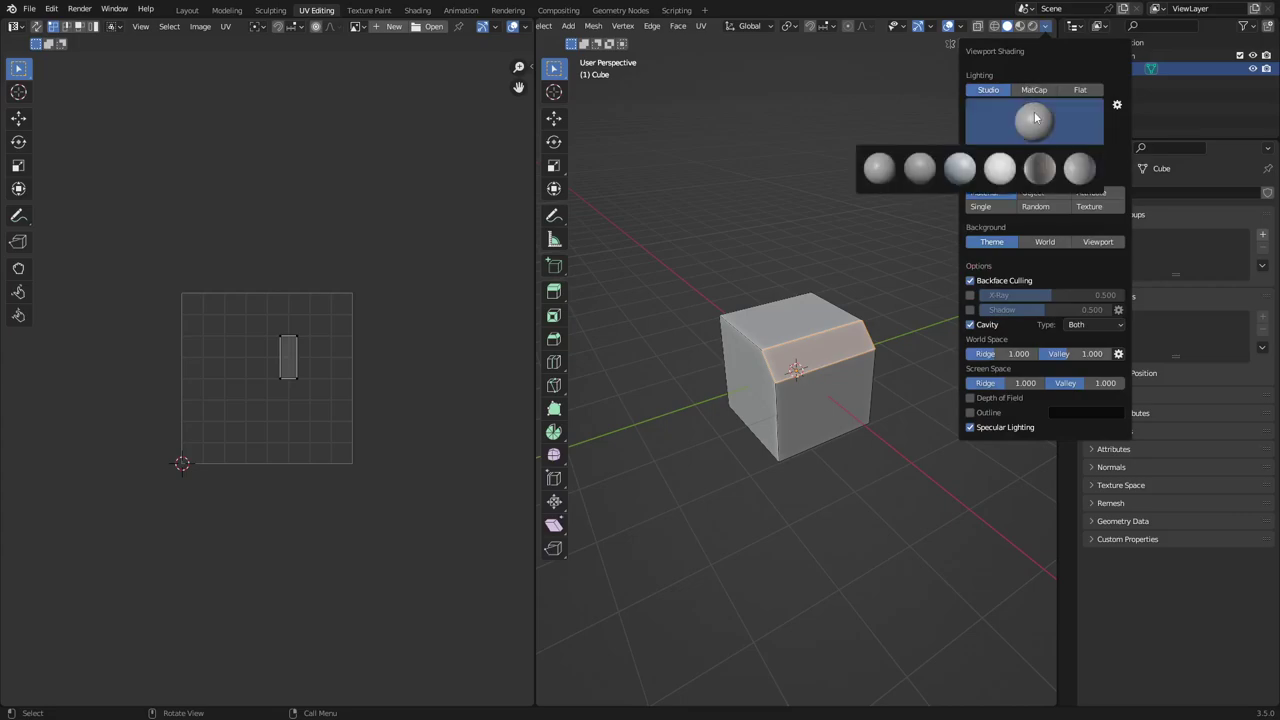
pyautogui.click(998, 170)
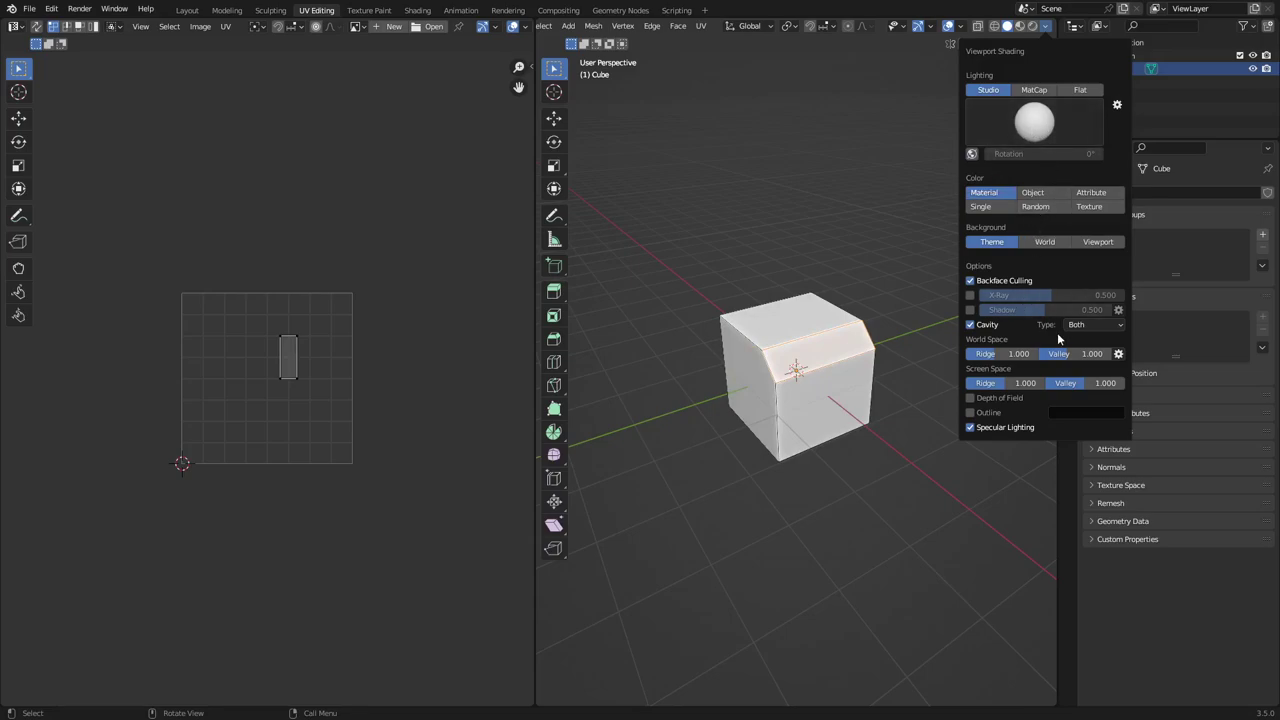
pyautogui.click(1094, 207)
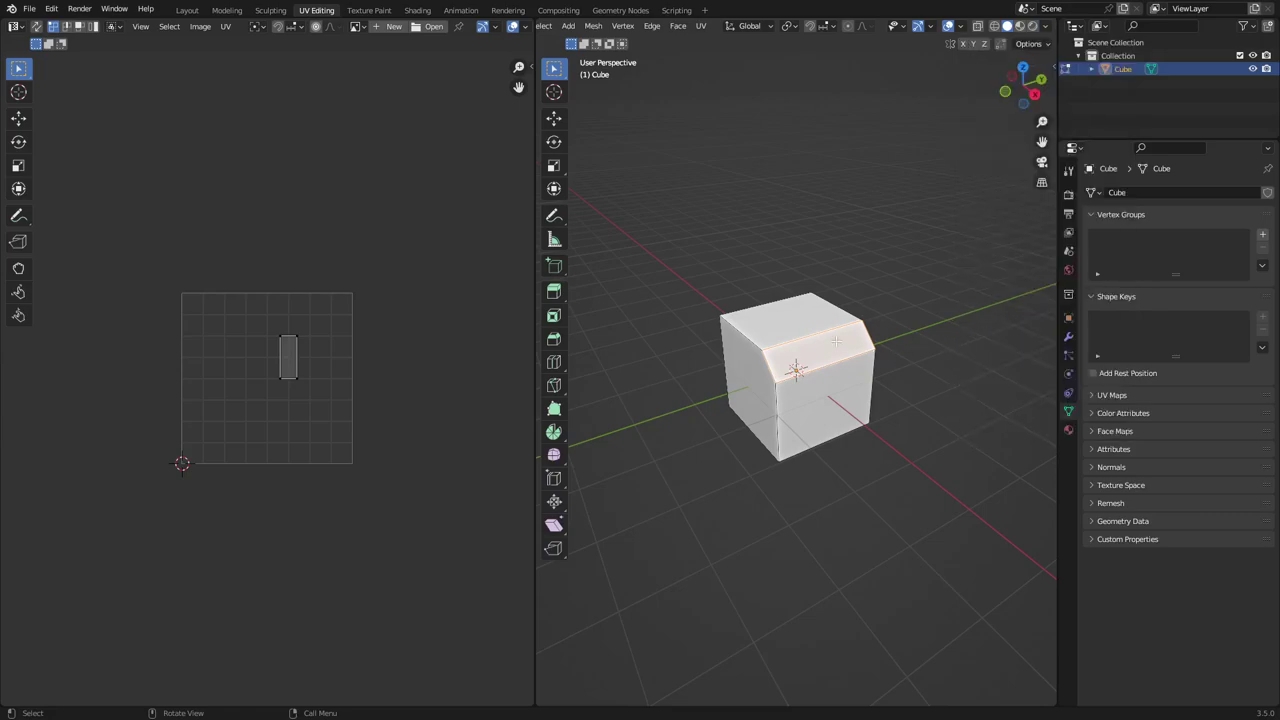
# Show the UV editor side panel and bevel the cube's edge to a wider width
pyautogui.press('n')
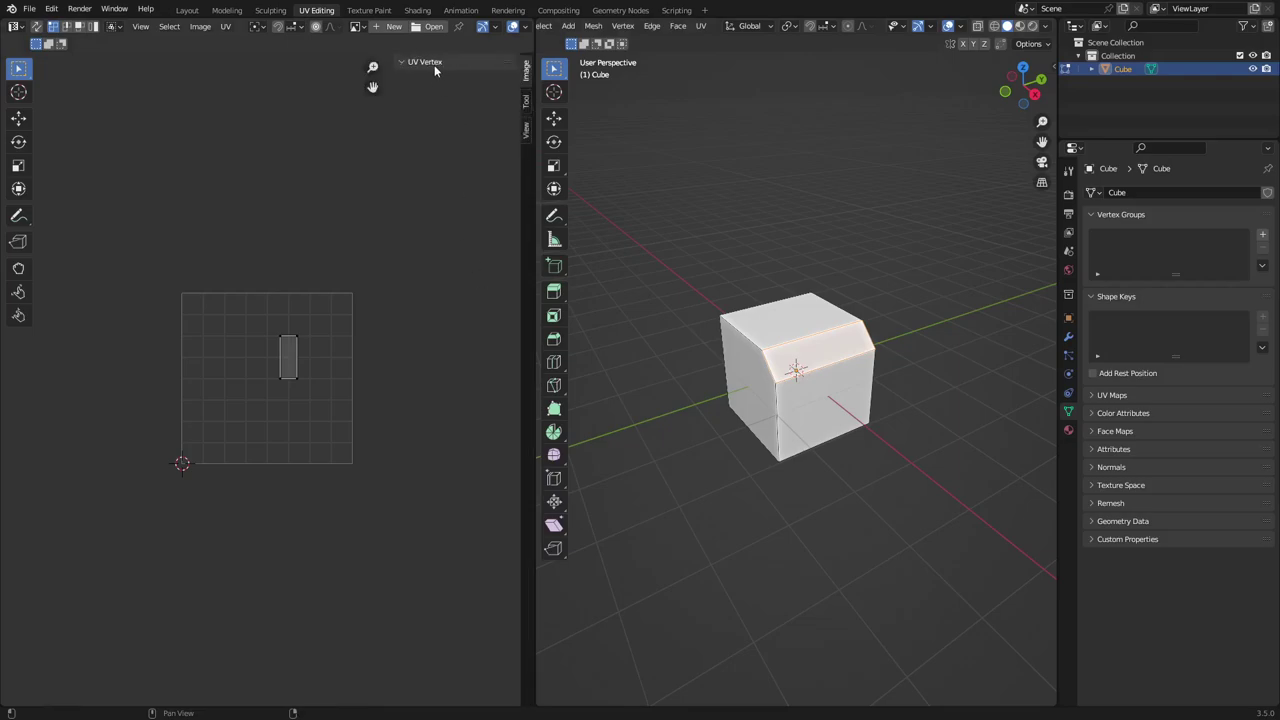
pyautogui.press('a')
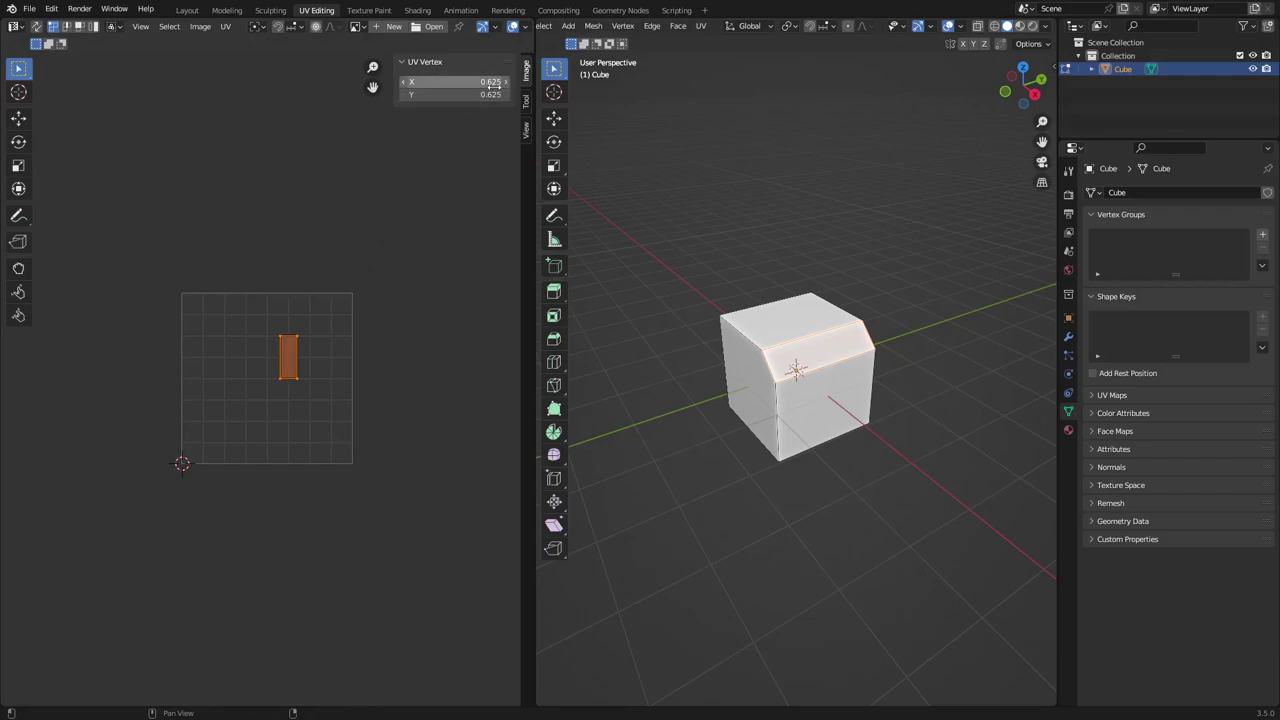
pyautogui.hotkey('alt', 'a')
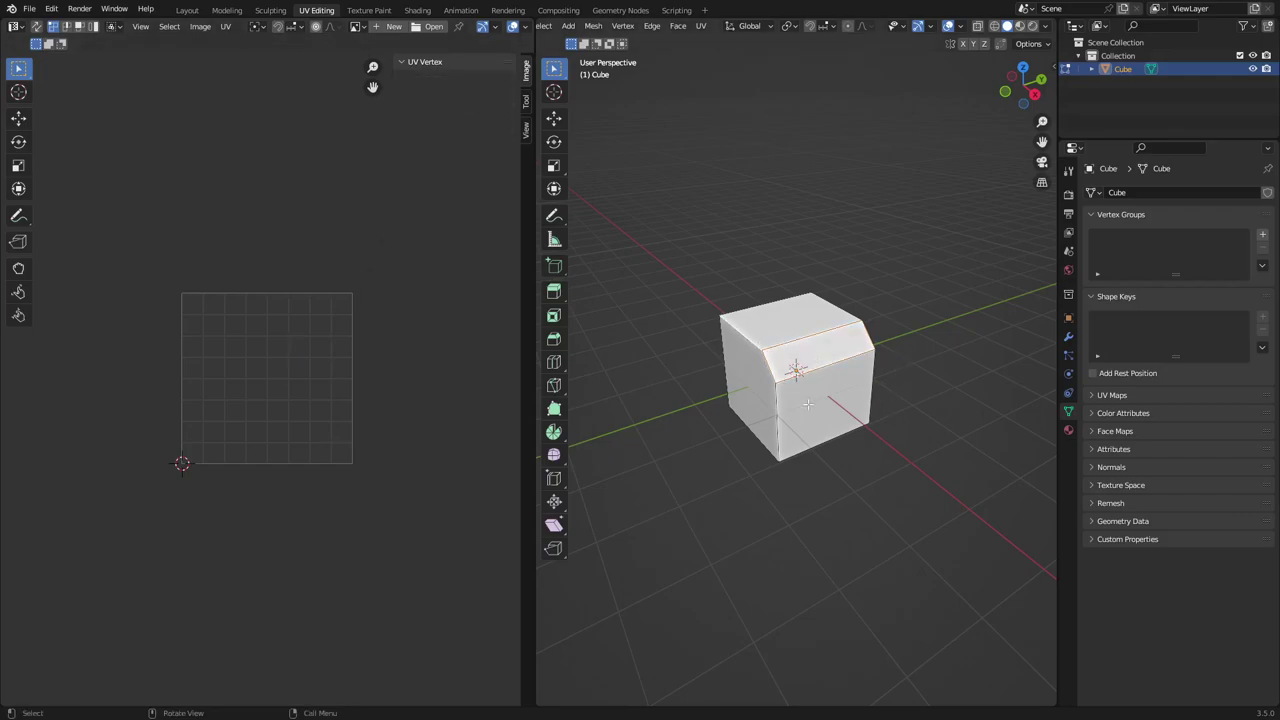
pyautogui.hotkey('ctrl', 'b')
pyautogui.click(884, 410)
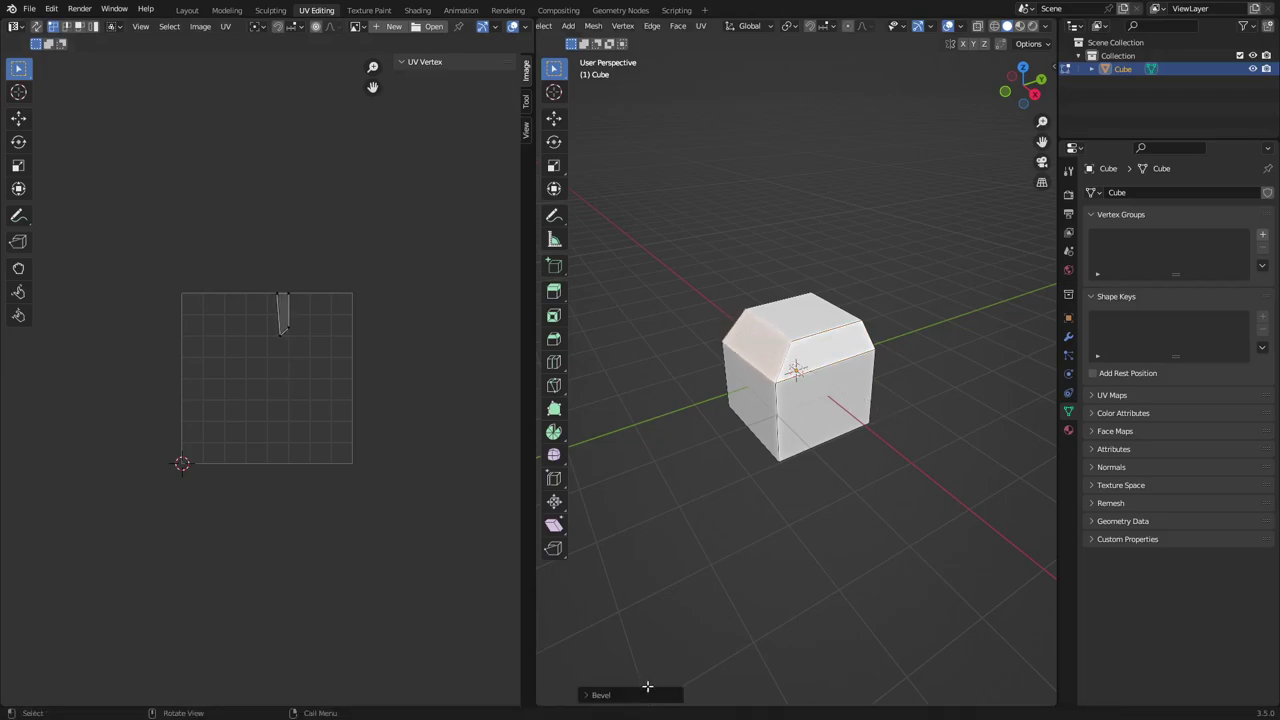
pyautogui.click(637, 698)
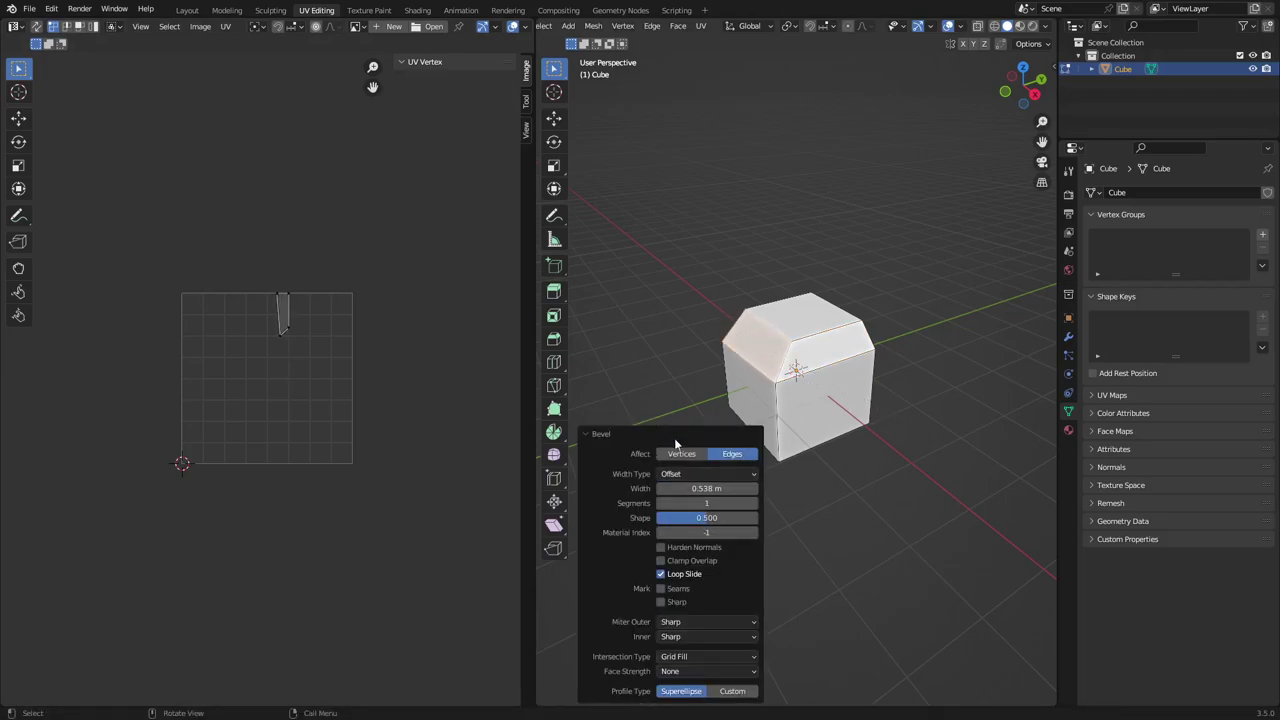
pyautogui.click(790, 325)
# Unwrap the top and bevel faces, re-unwrap the UV islands Angle Based, and return to Object Mode
pyautogui.keyDown('shift'); pyautogui.click(810, 335); pyautogui.keyUp('shift')
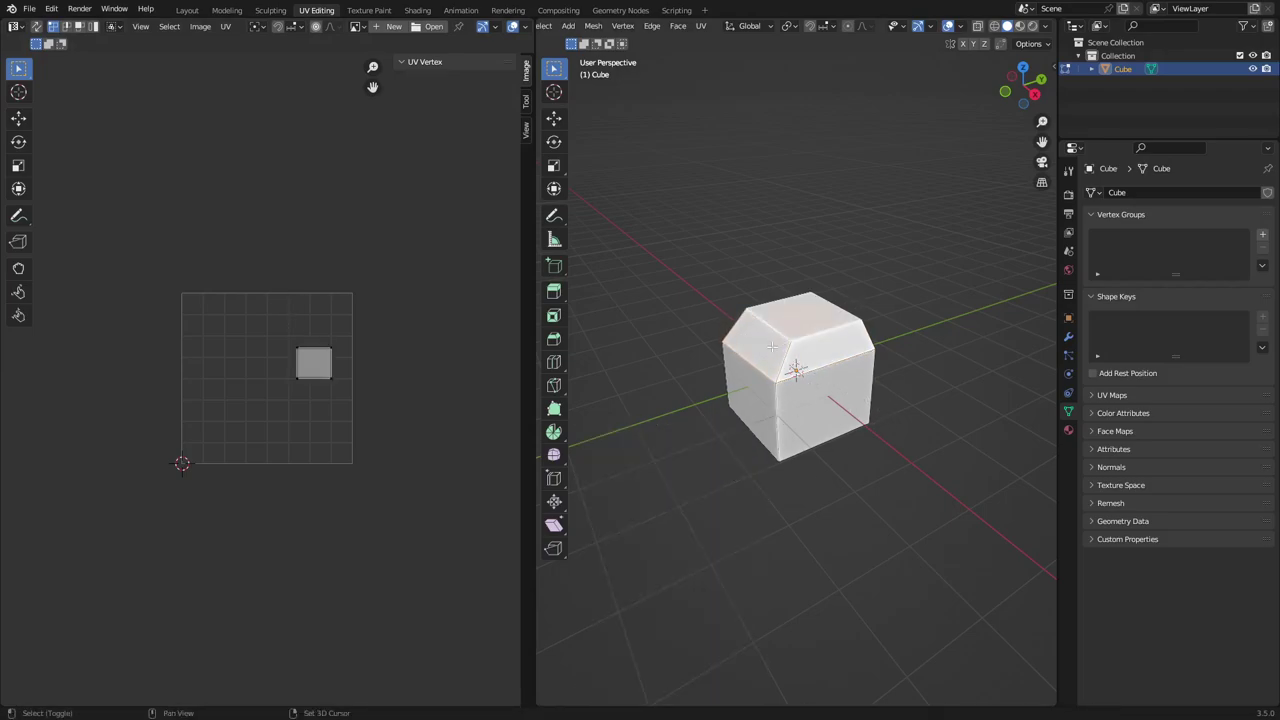
pyautogui.press('u')
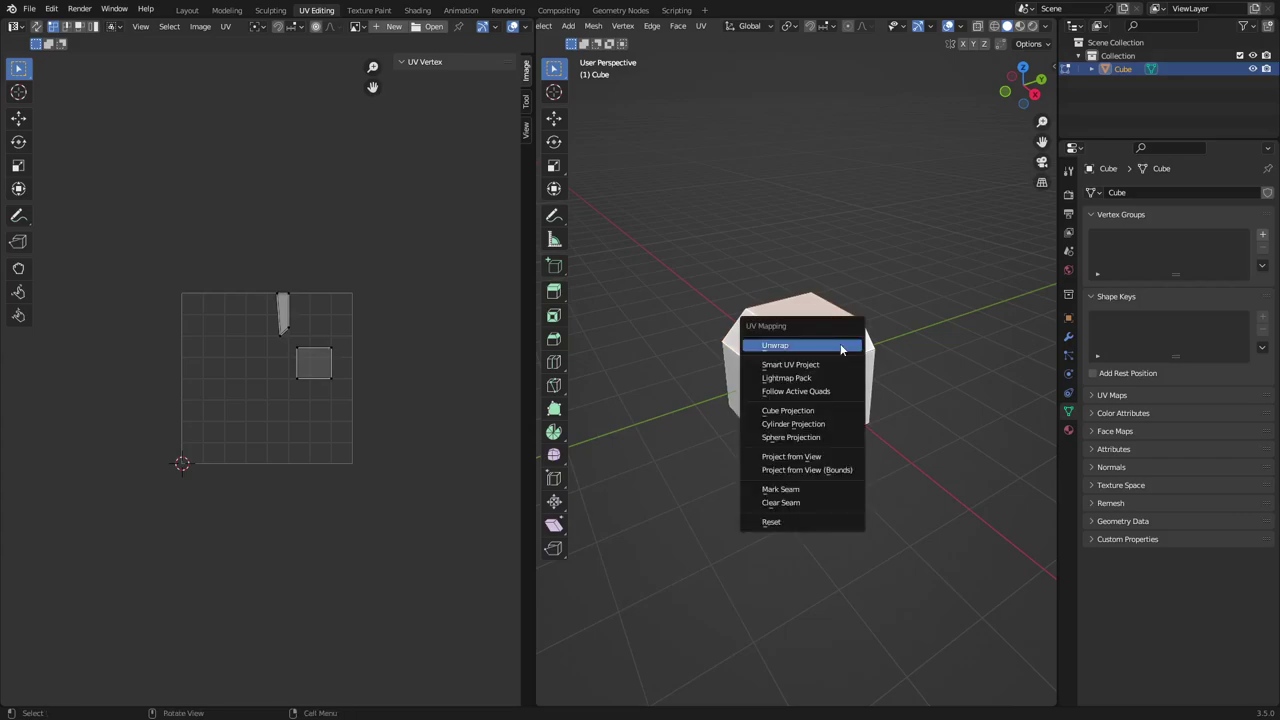
pyautogui.click(841, 347)
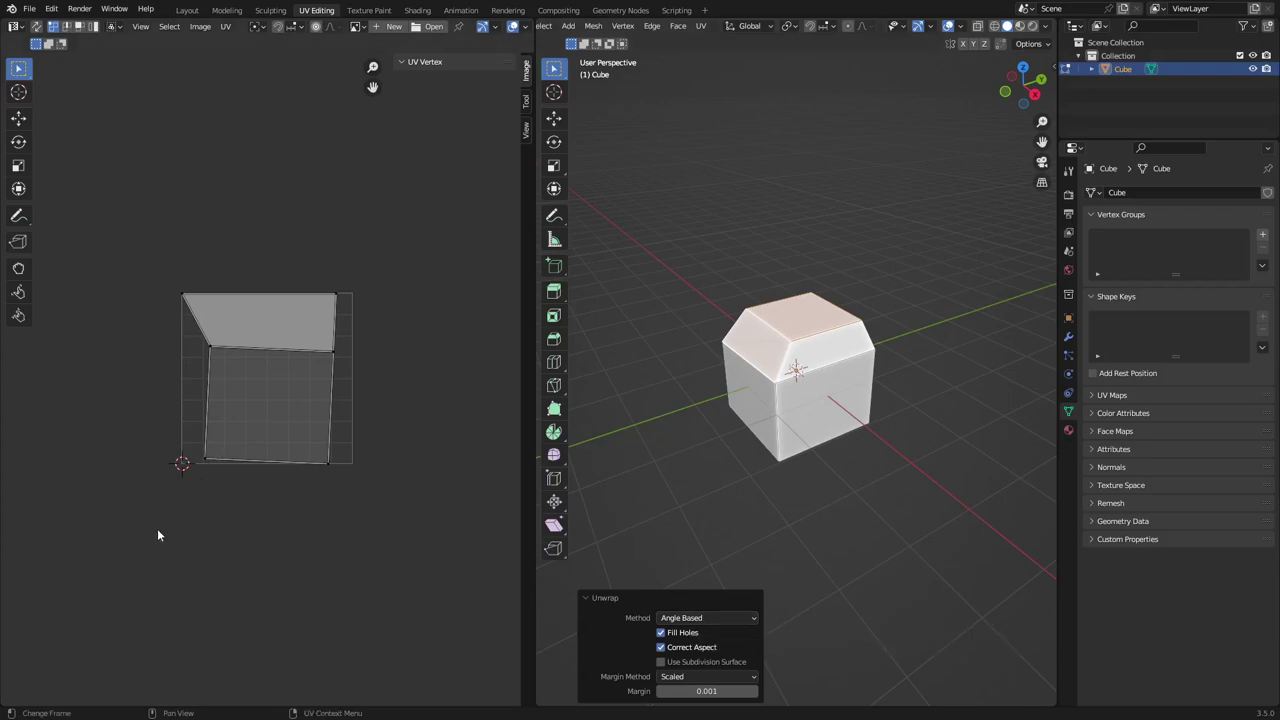
pyautogui.moveTo(157, 528); pyautogui.dragTo(409, 224)
pyautogui.press('u')
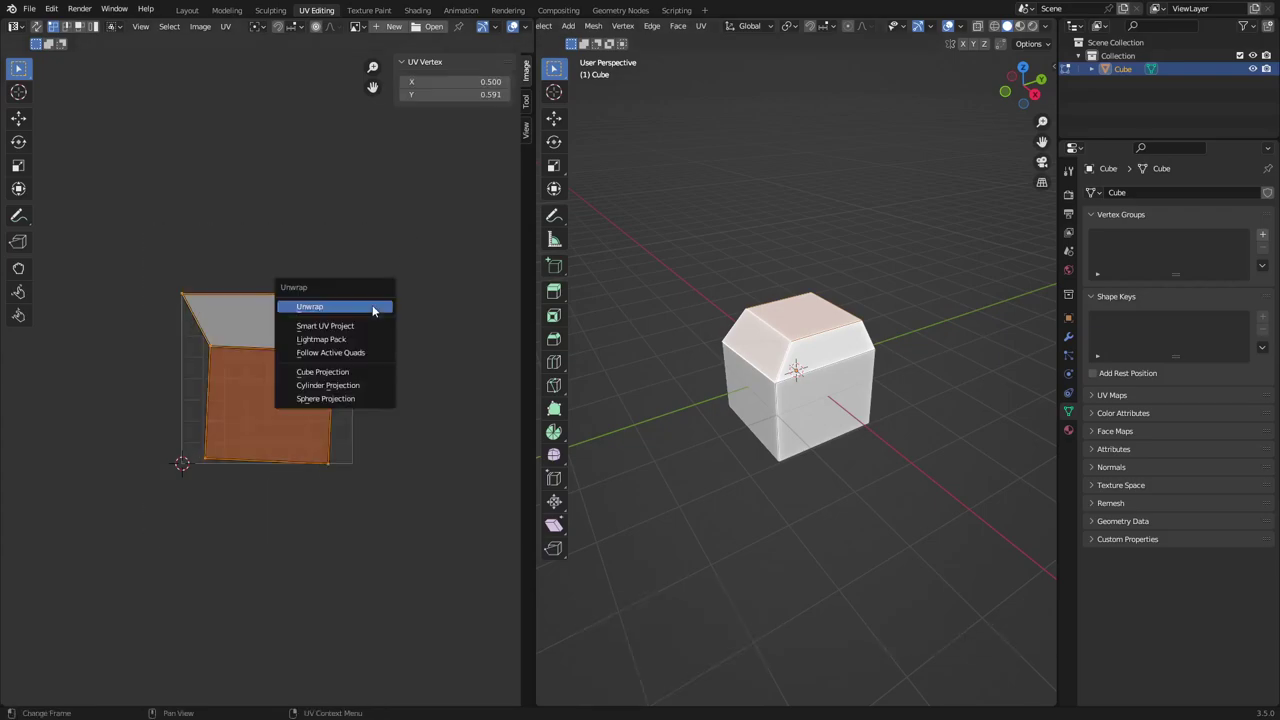
pyautogui.click(372, 308)
pyautogui.click(105, 698)
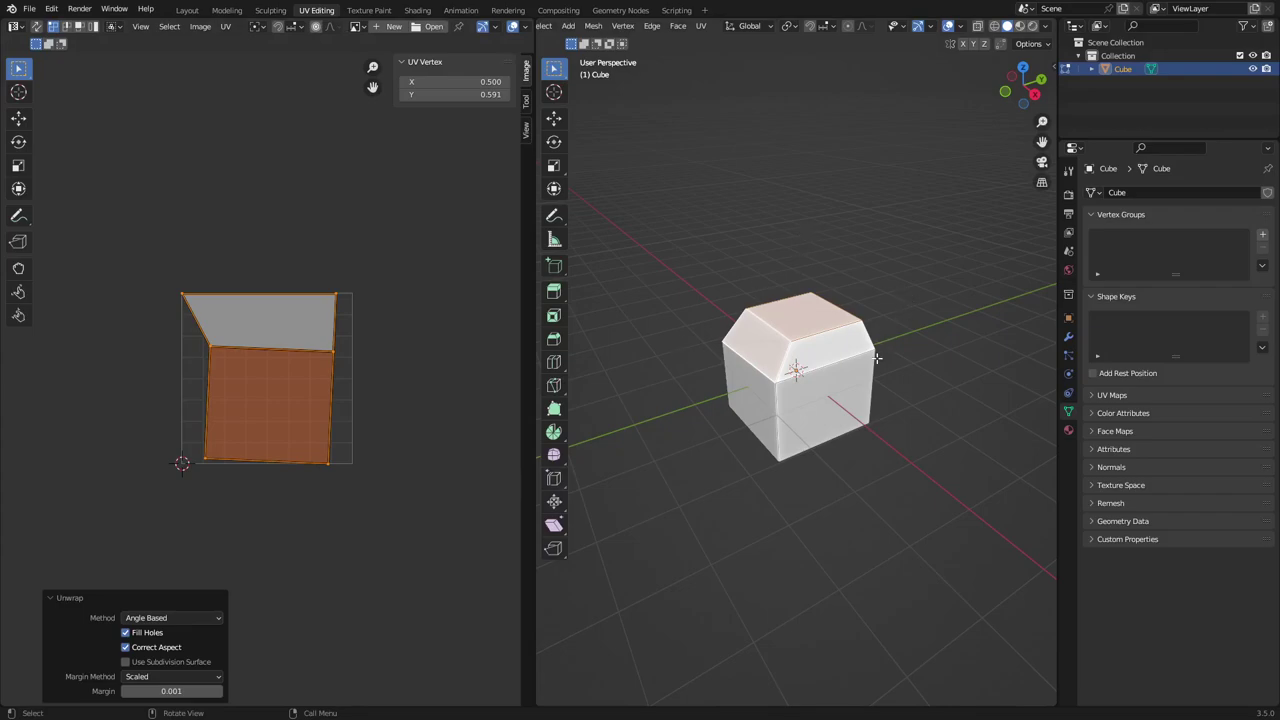
pyautogui.hotkey('ctrl', 'Tab')
pyautogui.click(828, 365)
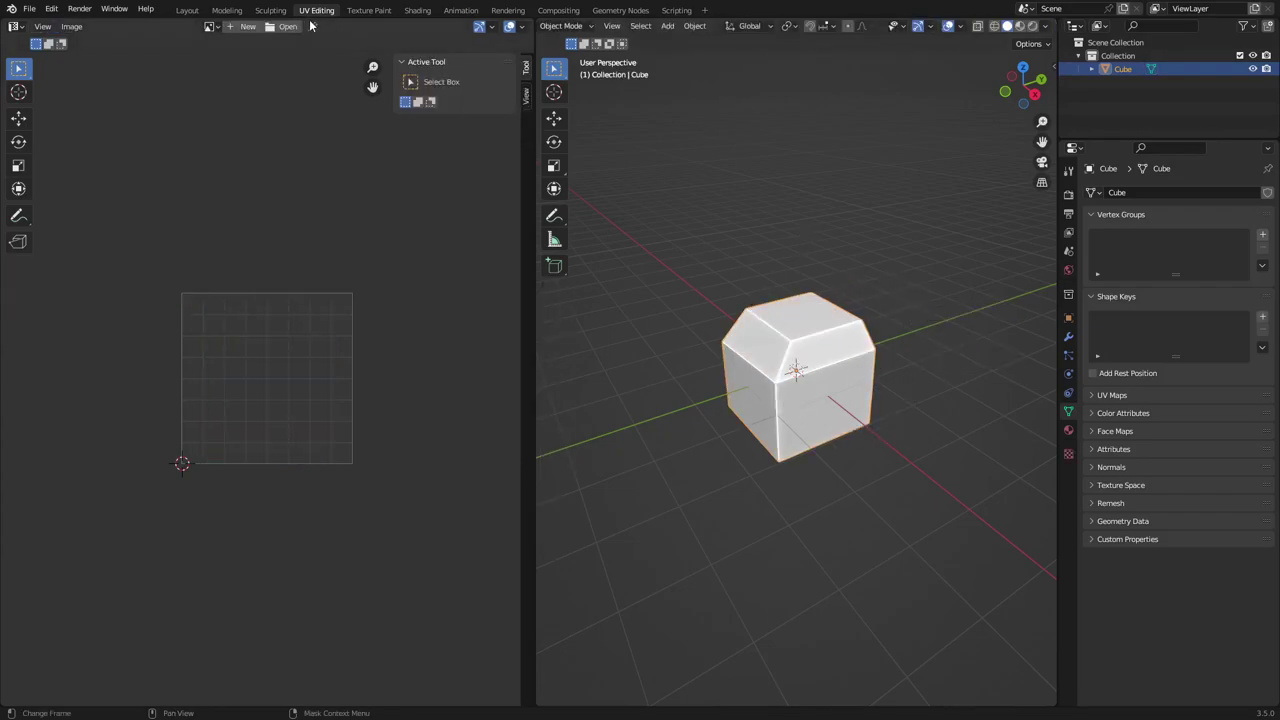
# In the Sculpting workspace, set viewport shading to the red sphere MatCap
pyautogui.click(275, 14)
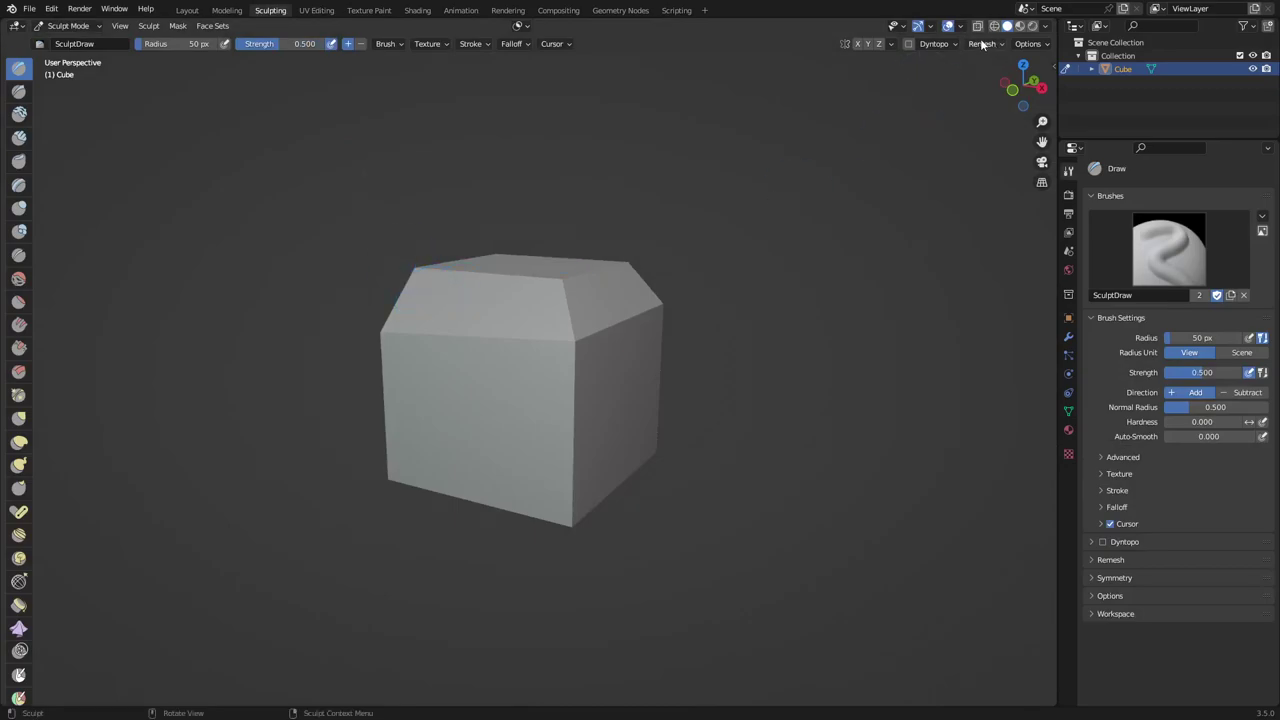
pyautogui.click(1046, 26)
pyautogui.click(1037, 140)
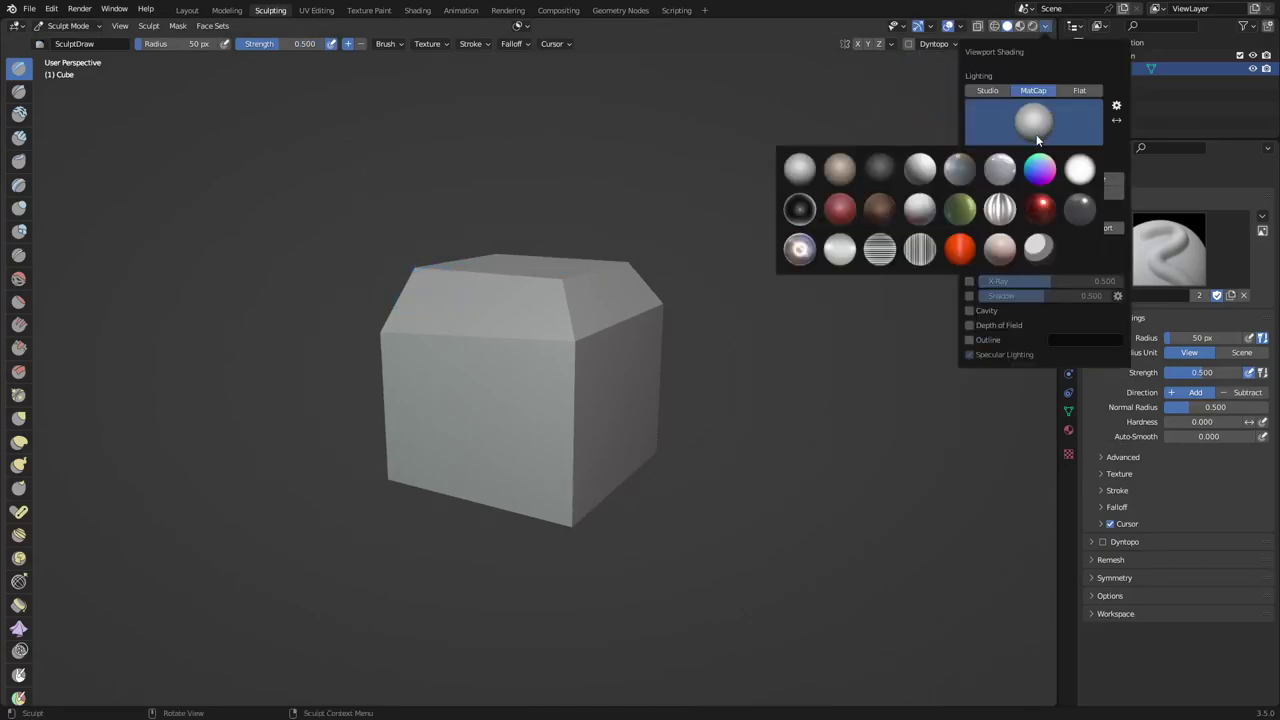
pyautogui.click(849, 220)
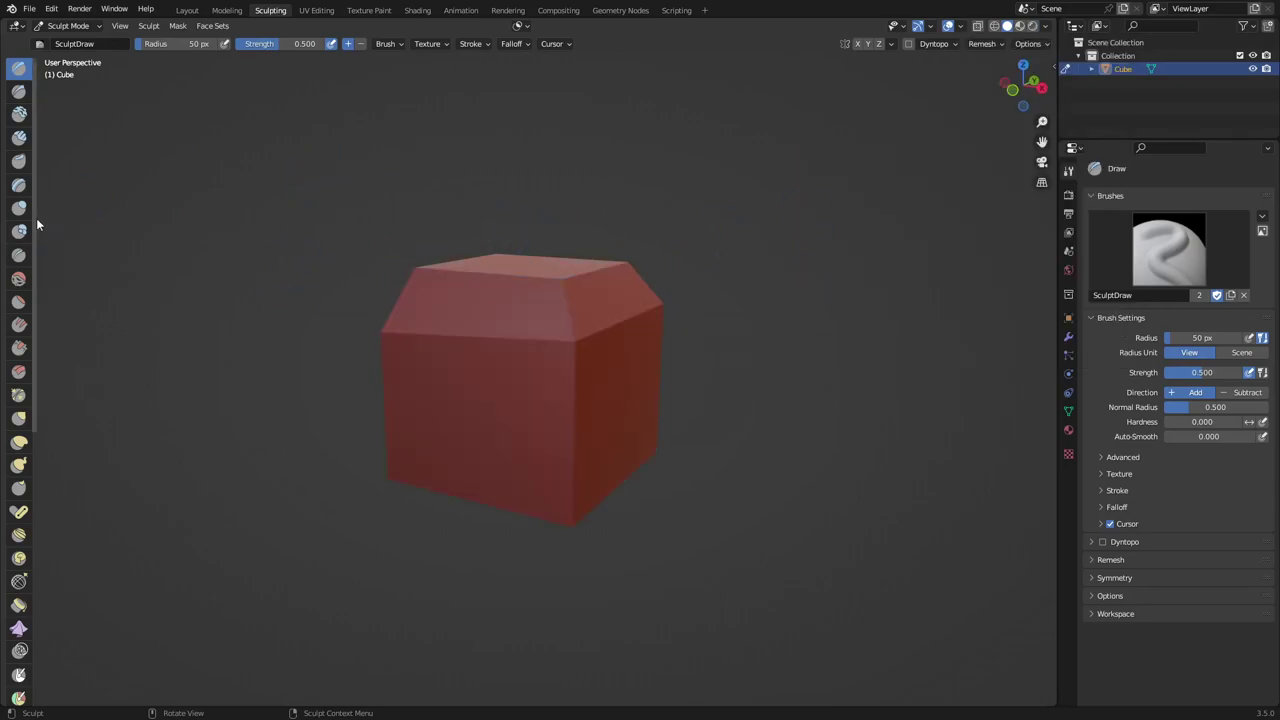
# Widen the sculpt toolbar to two columns, then return to the Layout workspace
pyautogui.scroll(-5, 19, 630)
pyautogui.scroll(2, 19, 630)
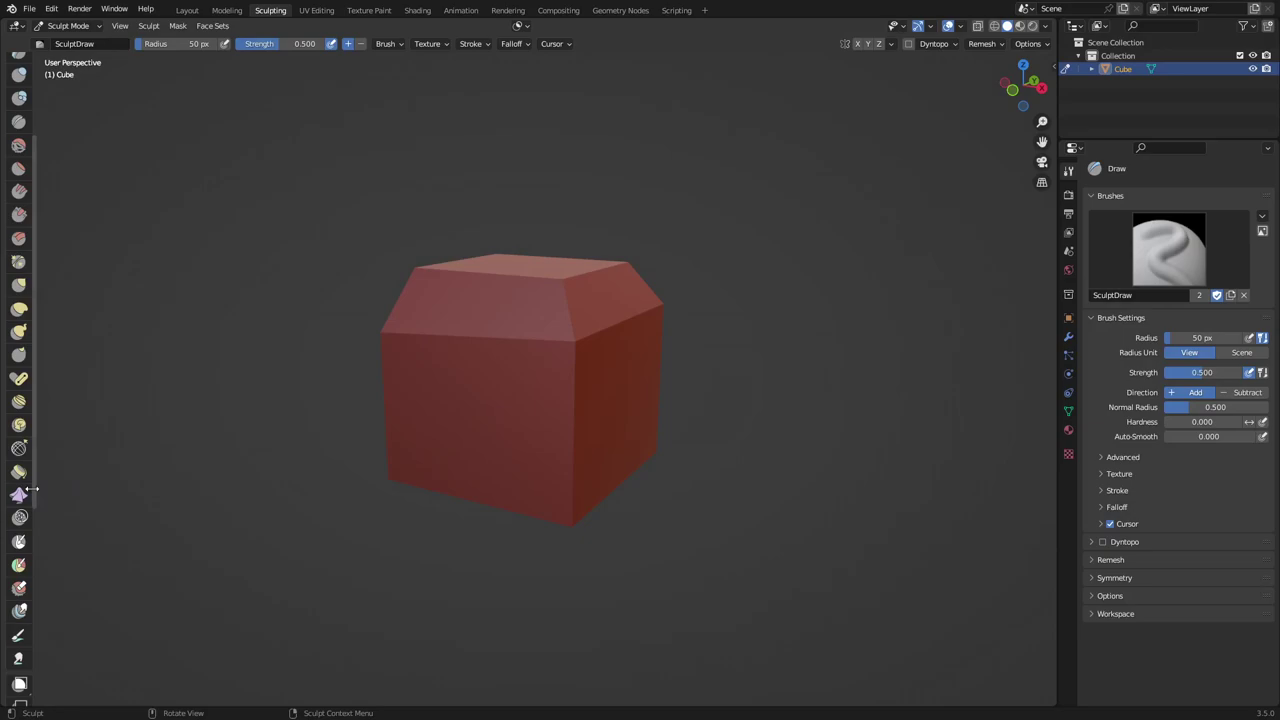
pyautogui.moveTo(32, 488); pyautogui.dragTo(53, 494)
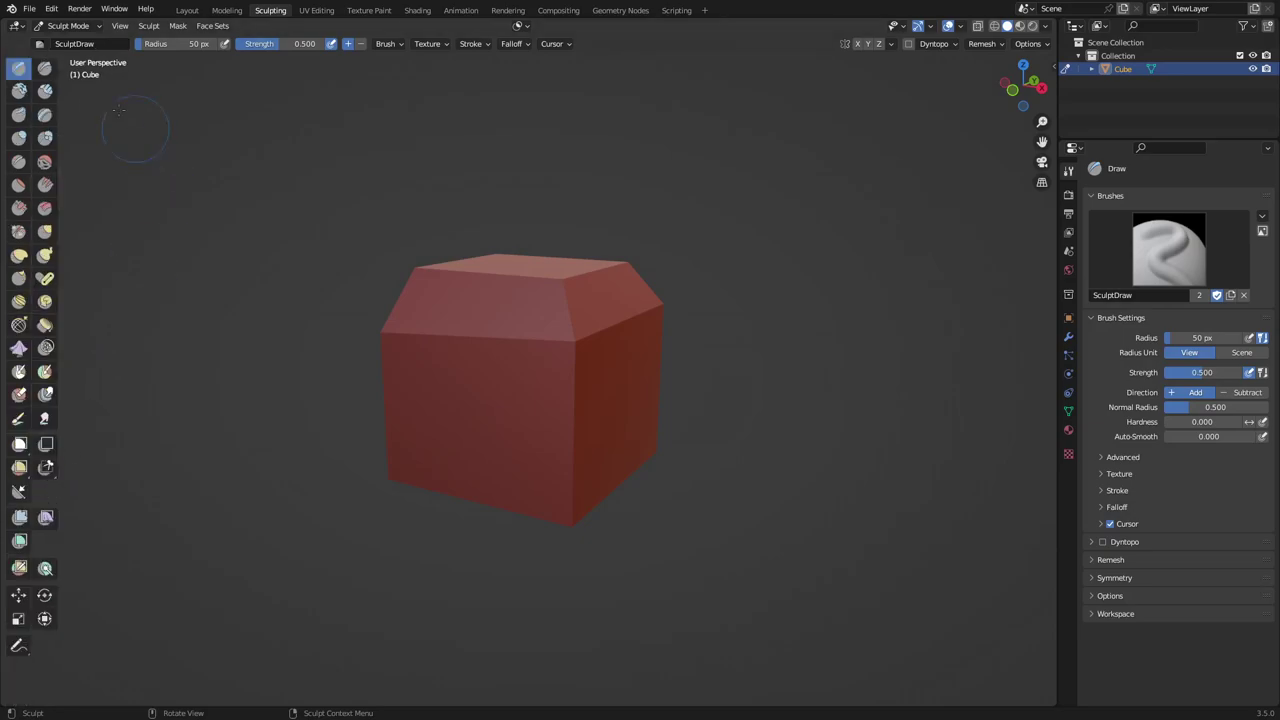
pyautogui.click(187, 10)
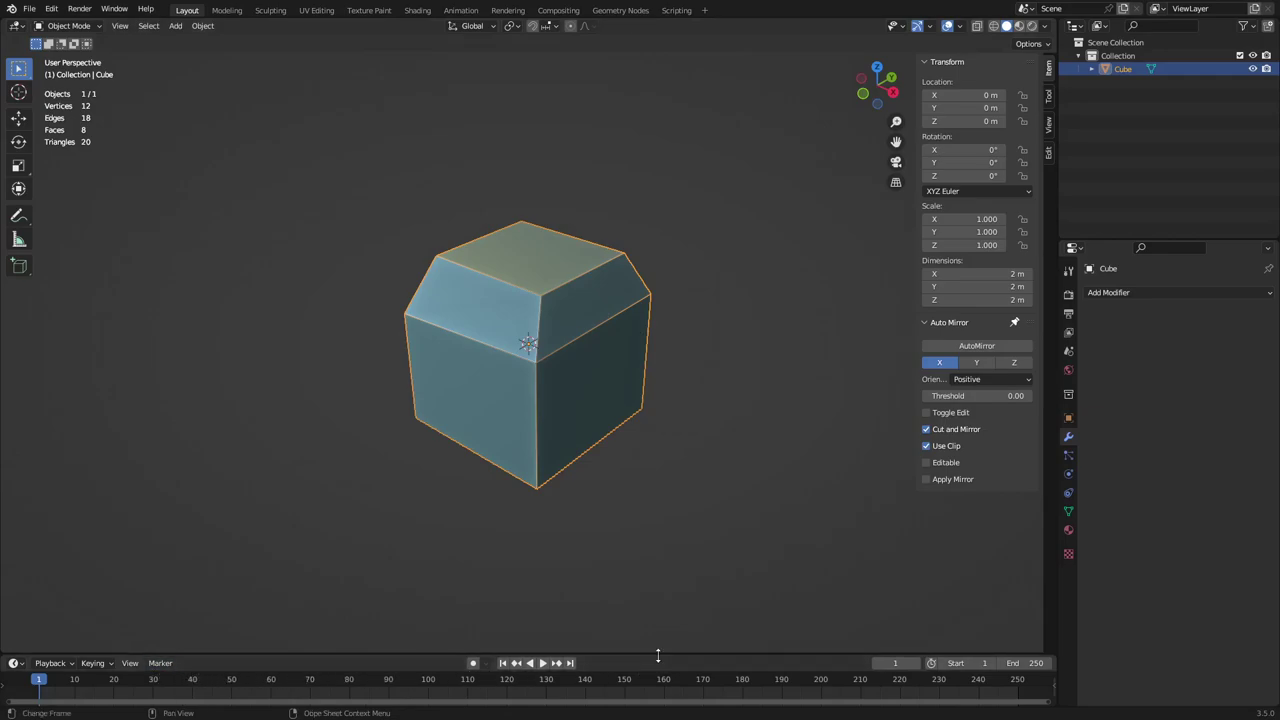
# Make the timeline area shorter and delete the bevelled cube
pyautogui.moveTo(658, 655); pyautogui.dragTo(663, 714)
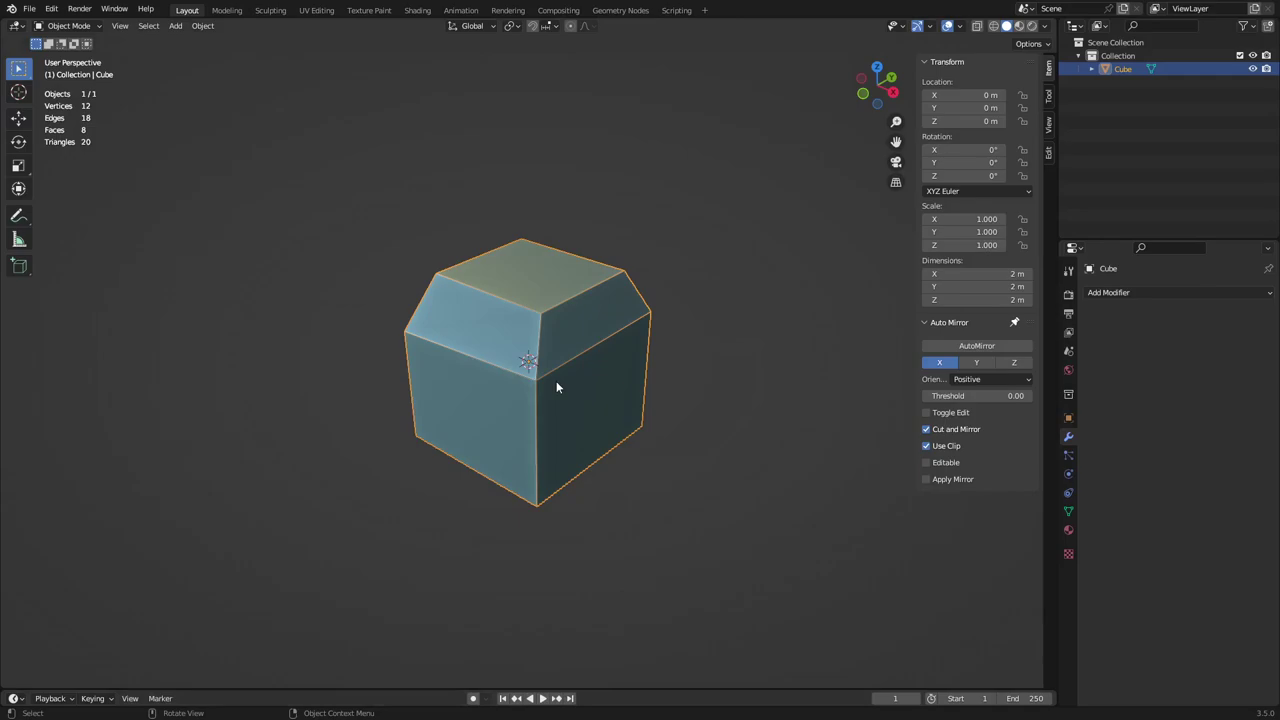
pyautogui.press('x')
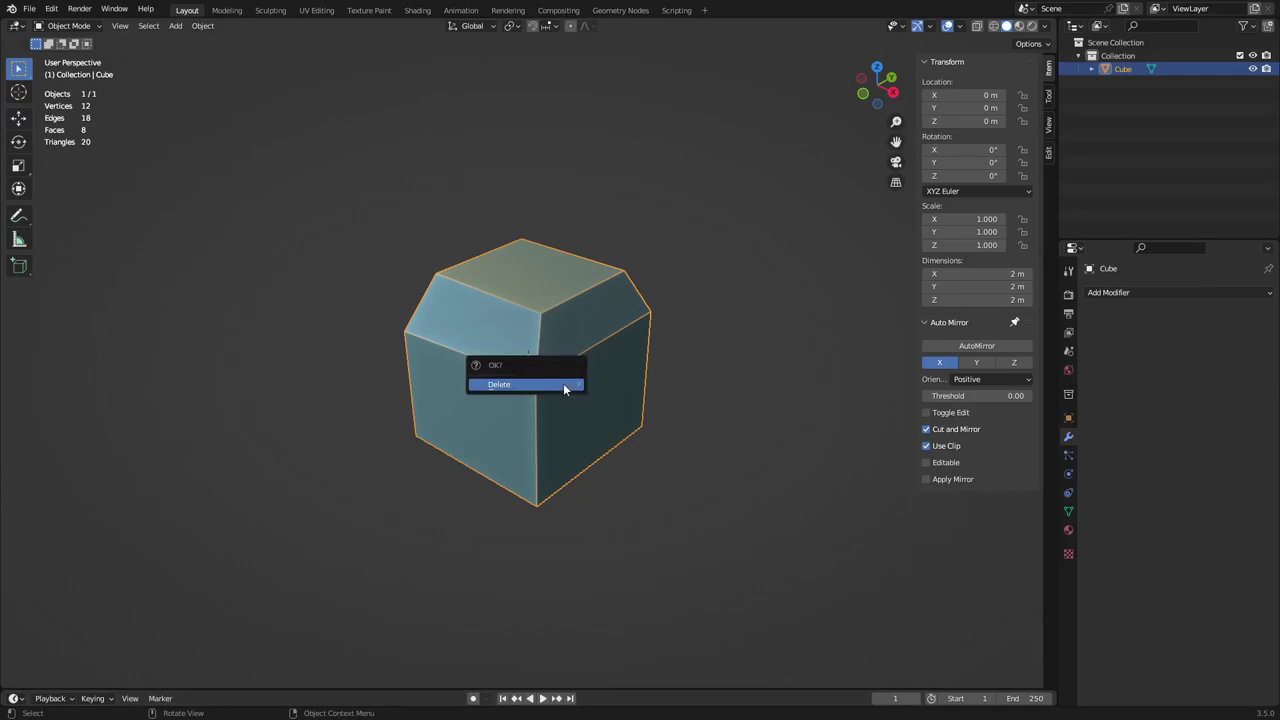
pyautogui.click(563, 388)
# Add a fresh default 2 m mesh cube with Shift+A
pyautogui.hotkey('shift', 'a')
pyautogui.moveTo(564, 387)
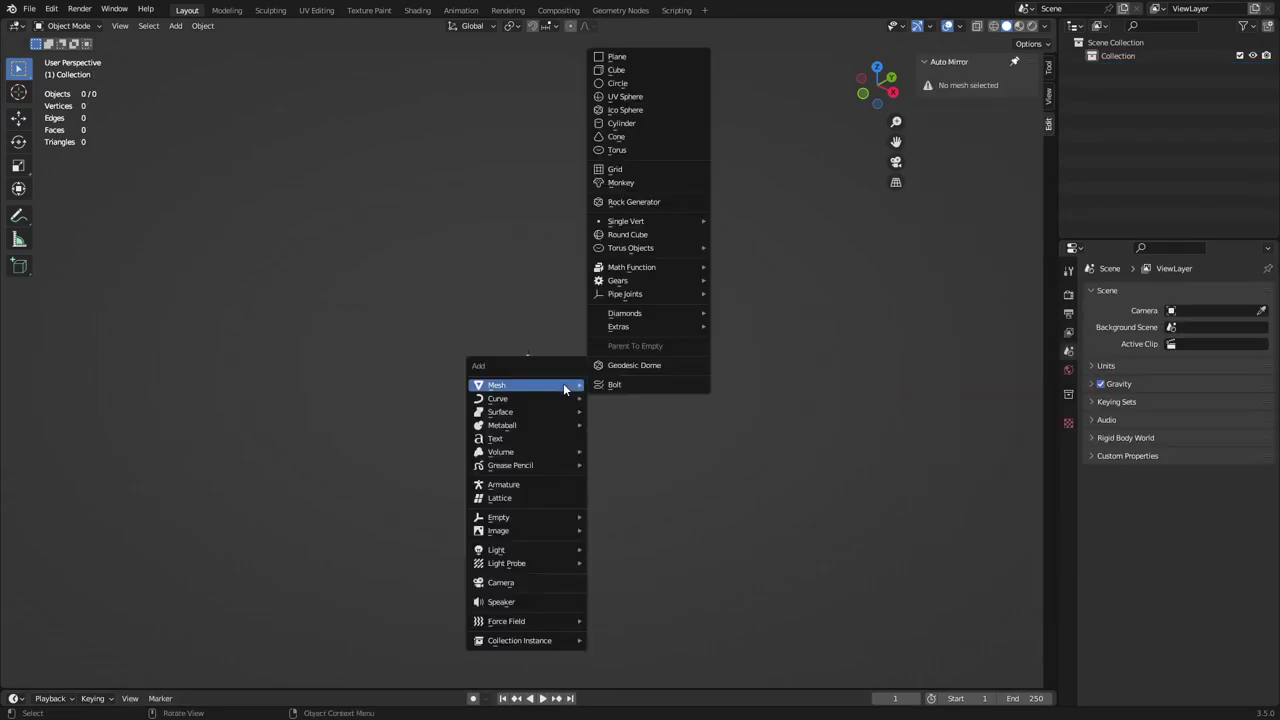
pyautogui.click(647, 79)
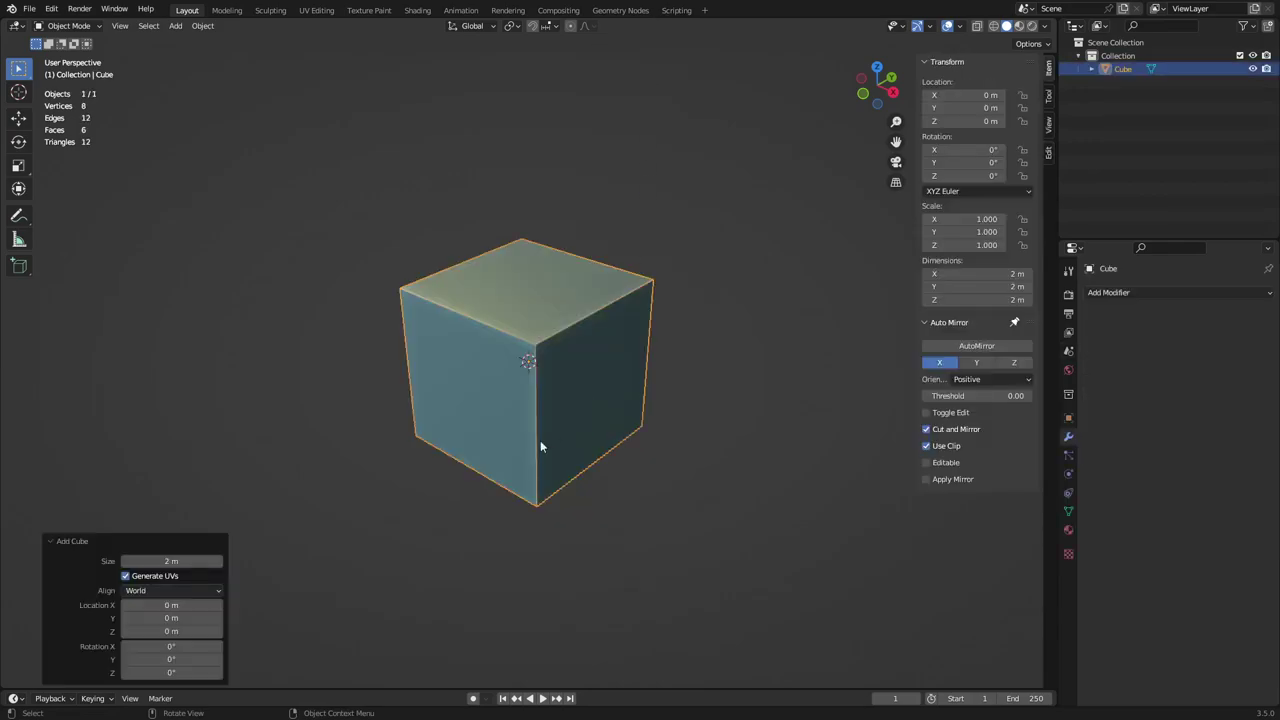
# Save the current scene as the startup file via File > Defaults
pyautogui.click(29, 8)
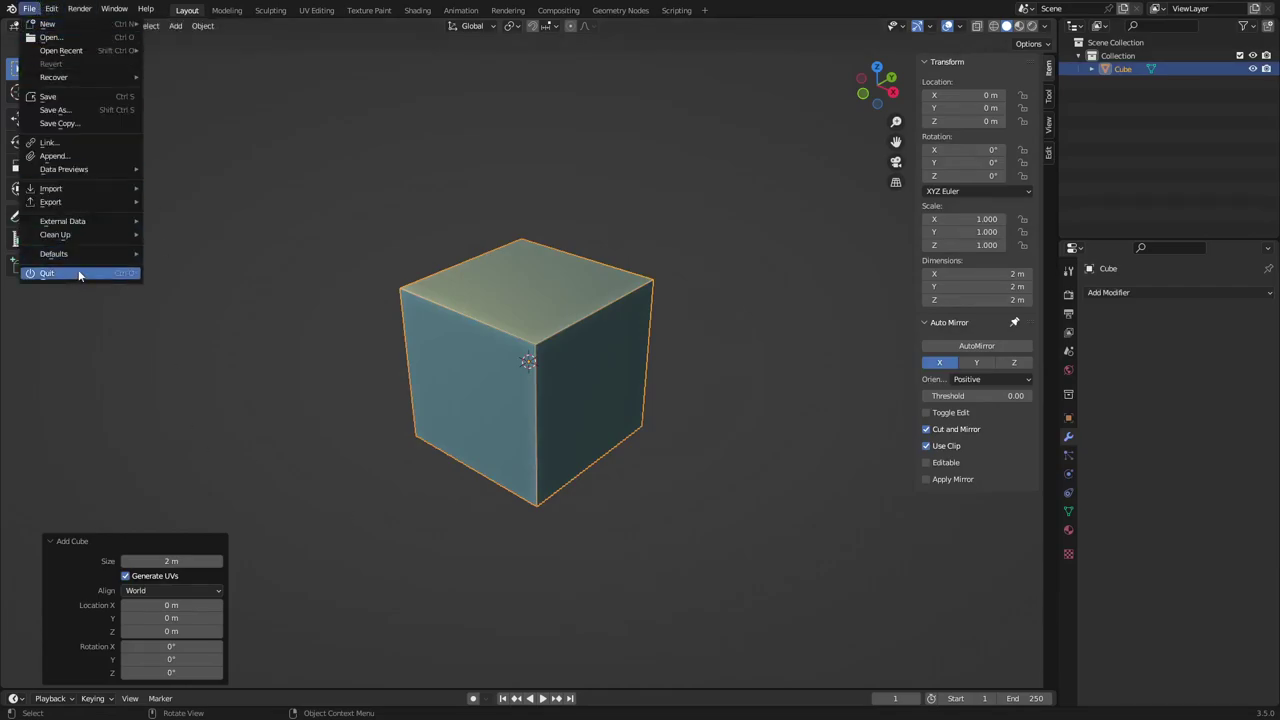
pyautogui.moveTo(86, 256)
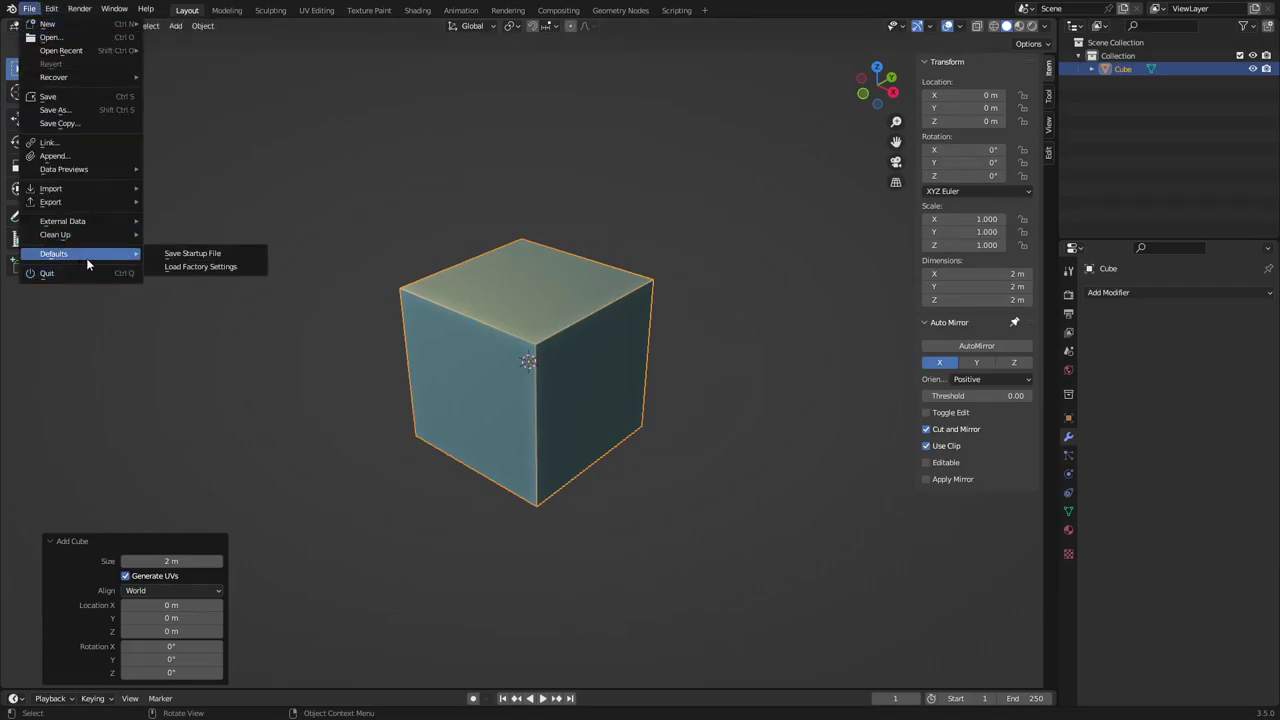
pyautogui.click(185, 255)
pyautogui.click(188, 257)
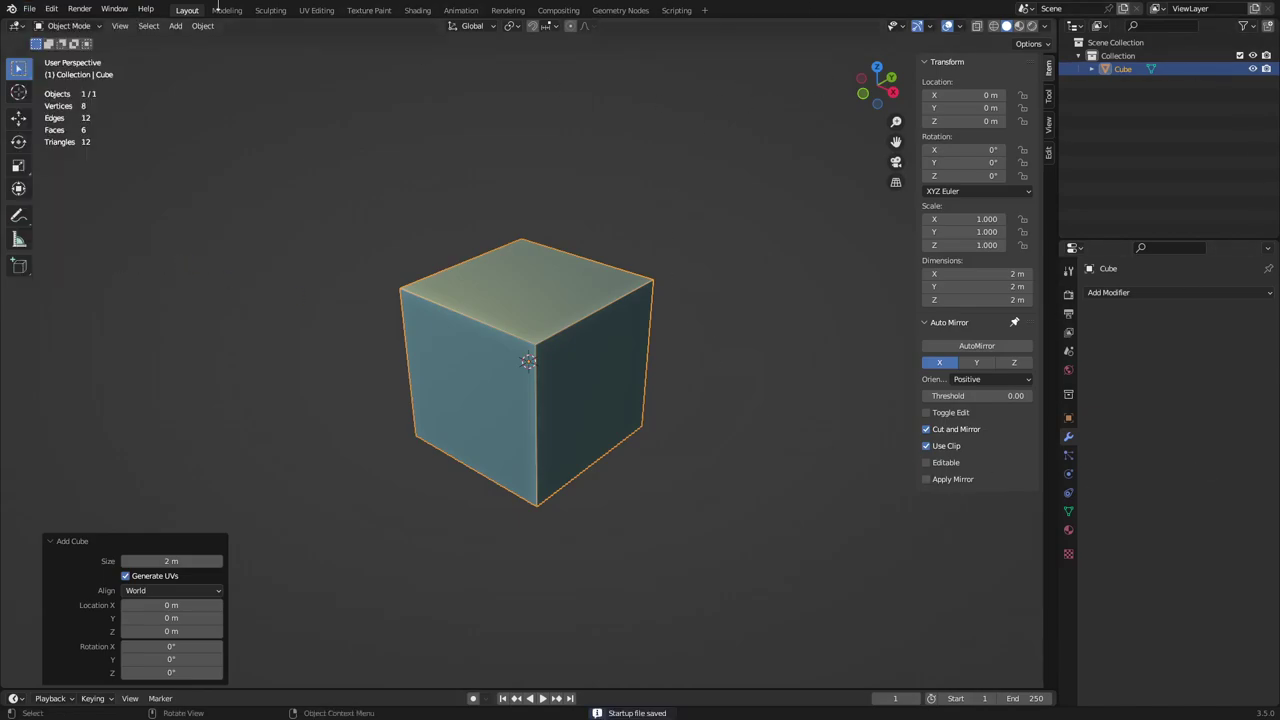
# Save the preferences with Auto-Save Preferences unchecked, then close the Preferences window
pyautogui.click(51, 9)
pyautogui.click(115, 197)
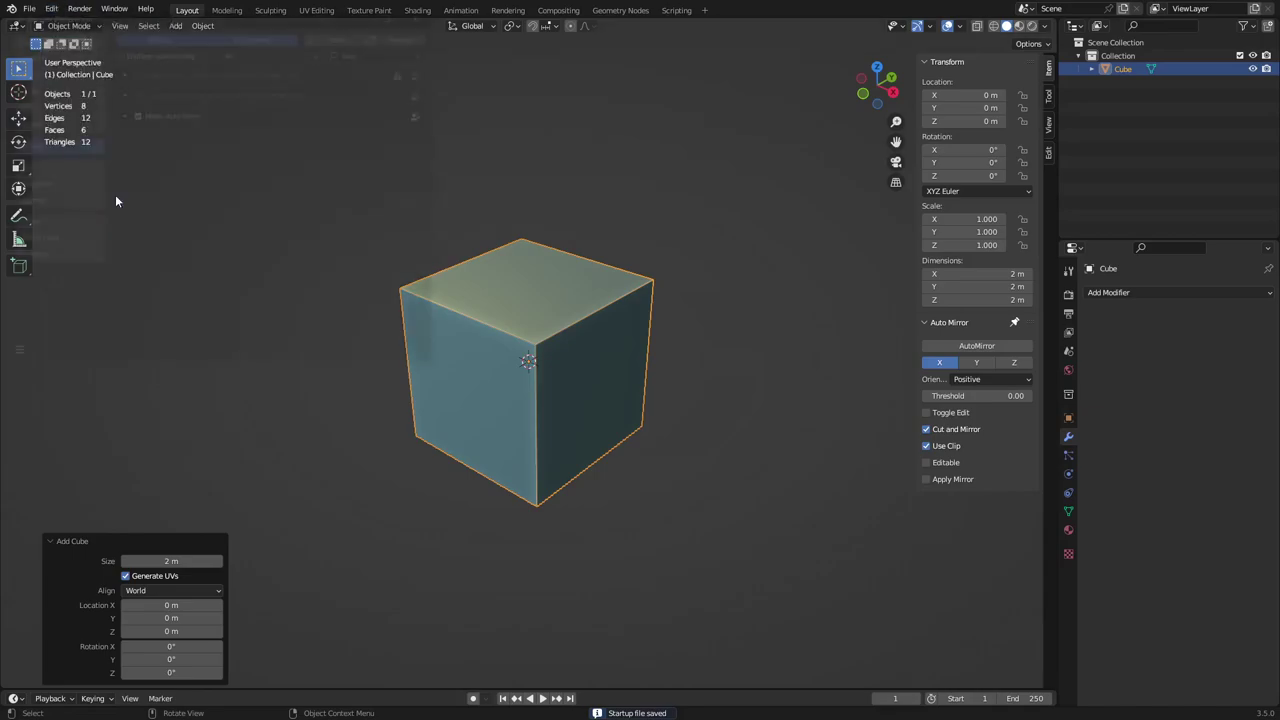
pyautogui.click(12, 359)
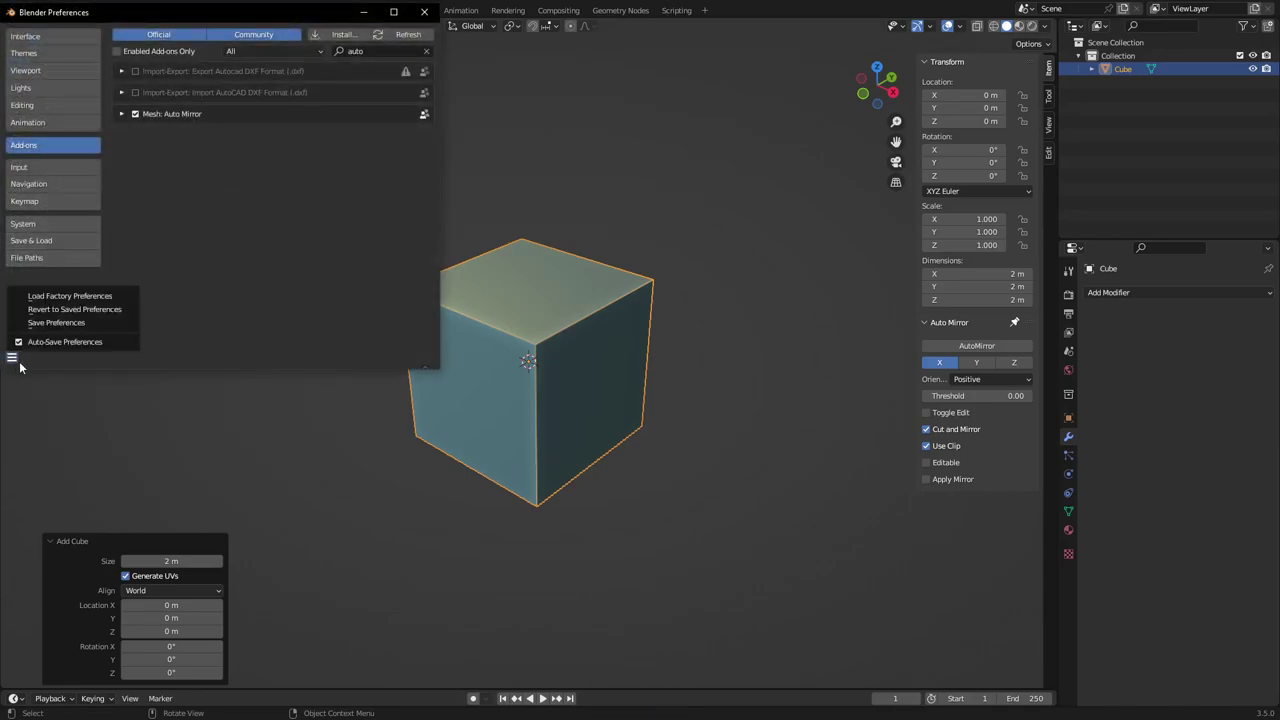
pyautogui.click(66, 323)
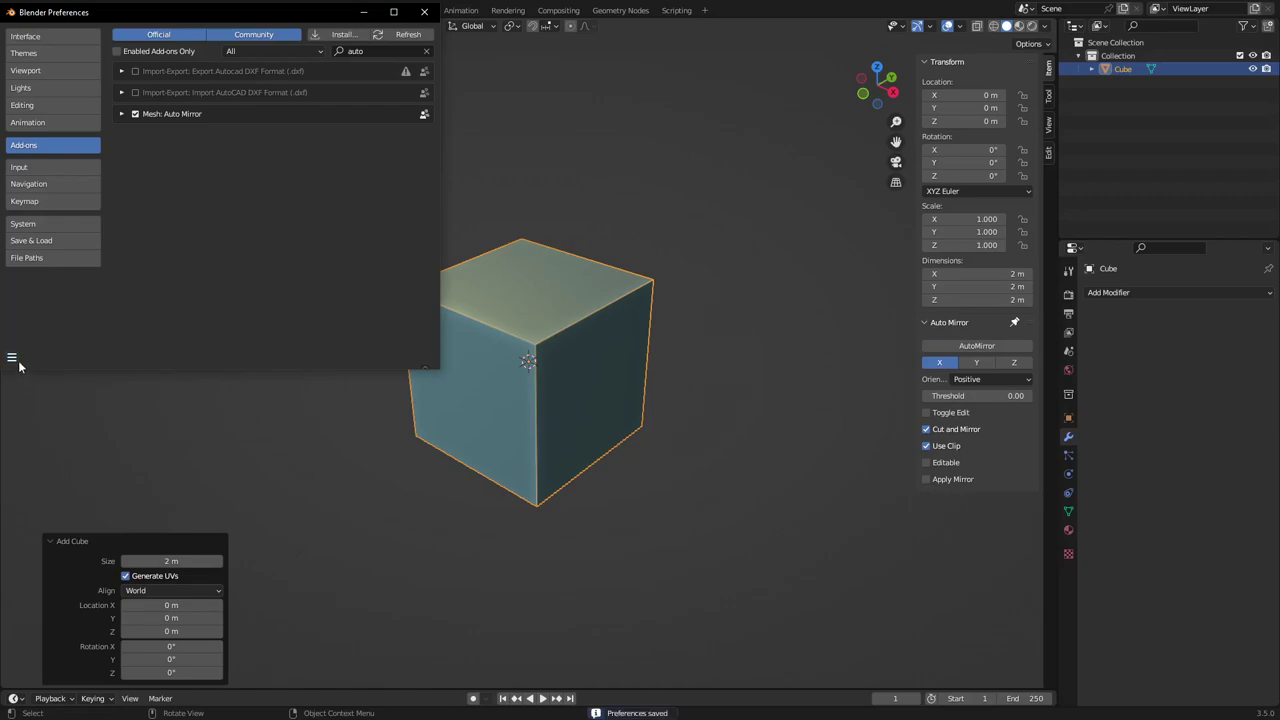
pyautogui.click(12, 358)
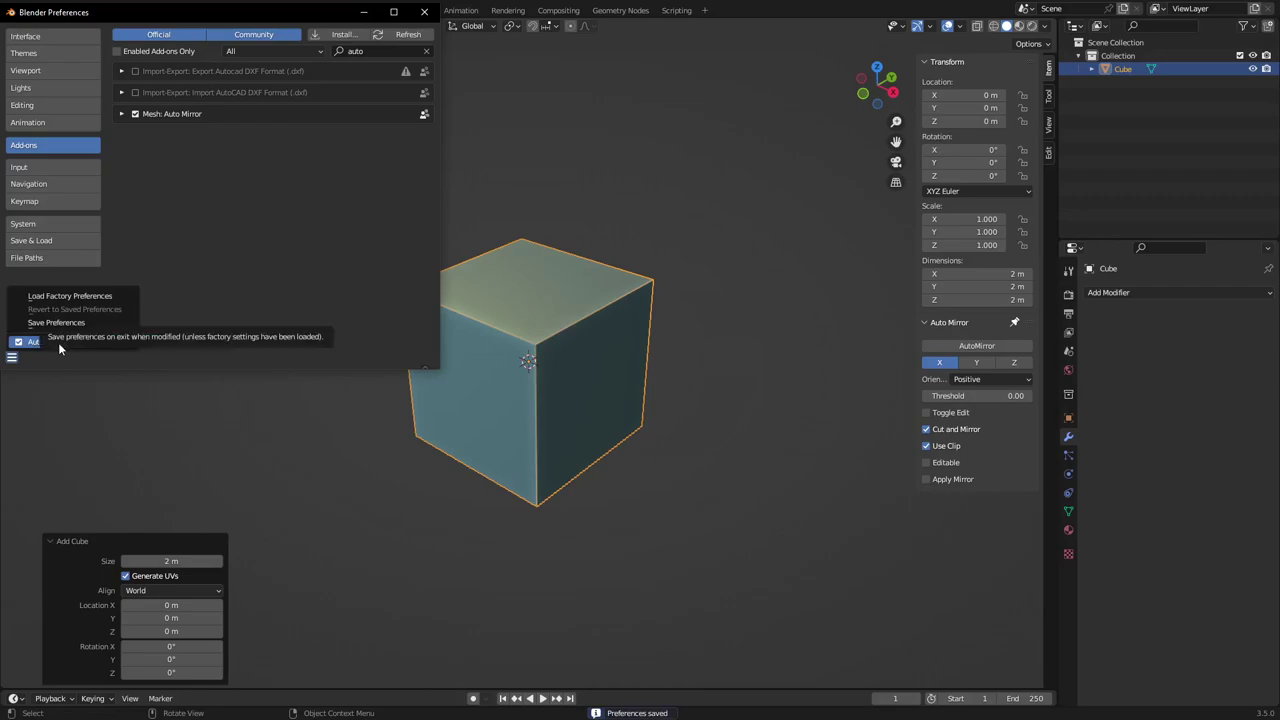
pyautogui.click(58, 342)
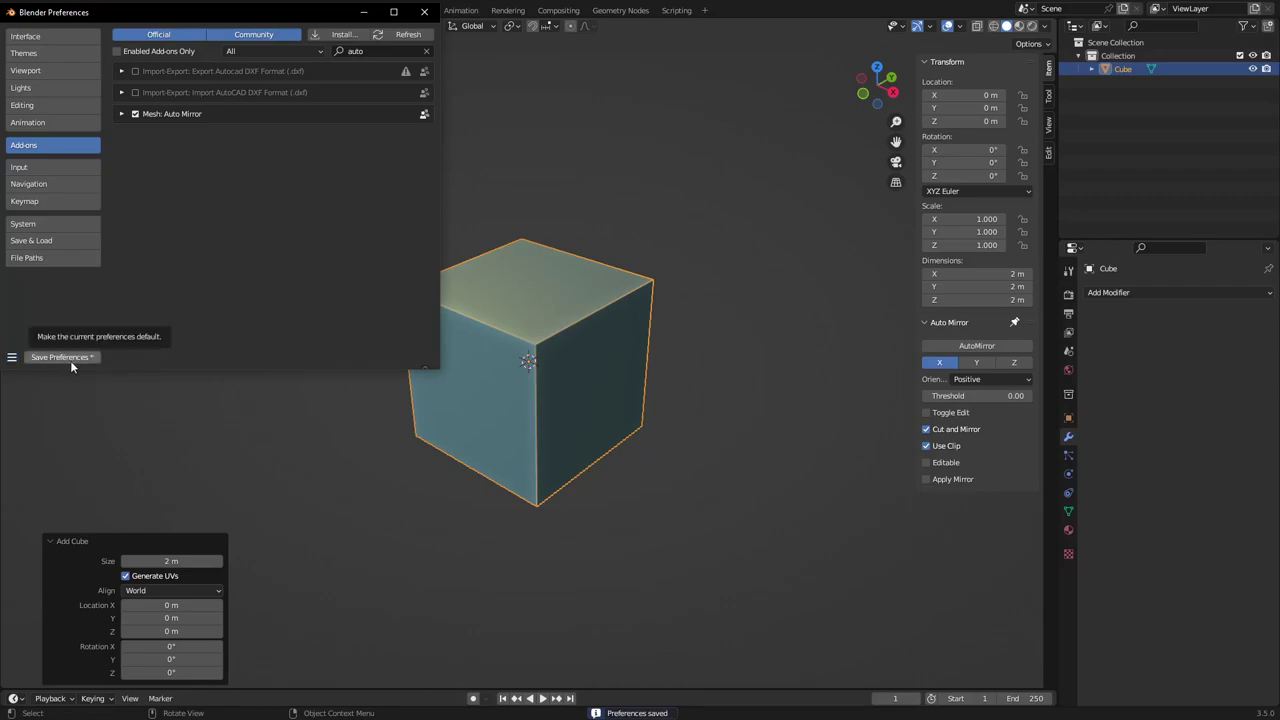
pyautogui.click(71, 366)
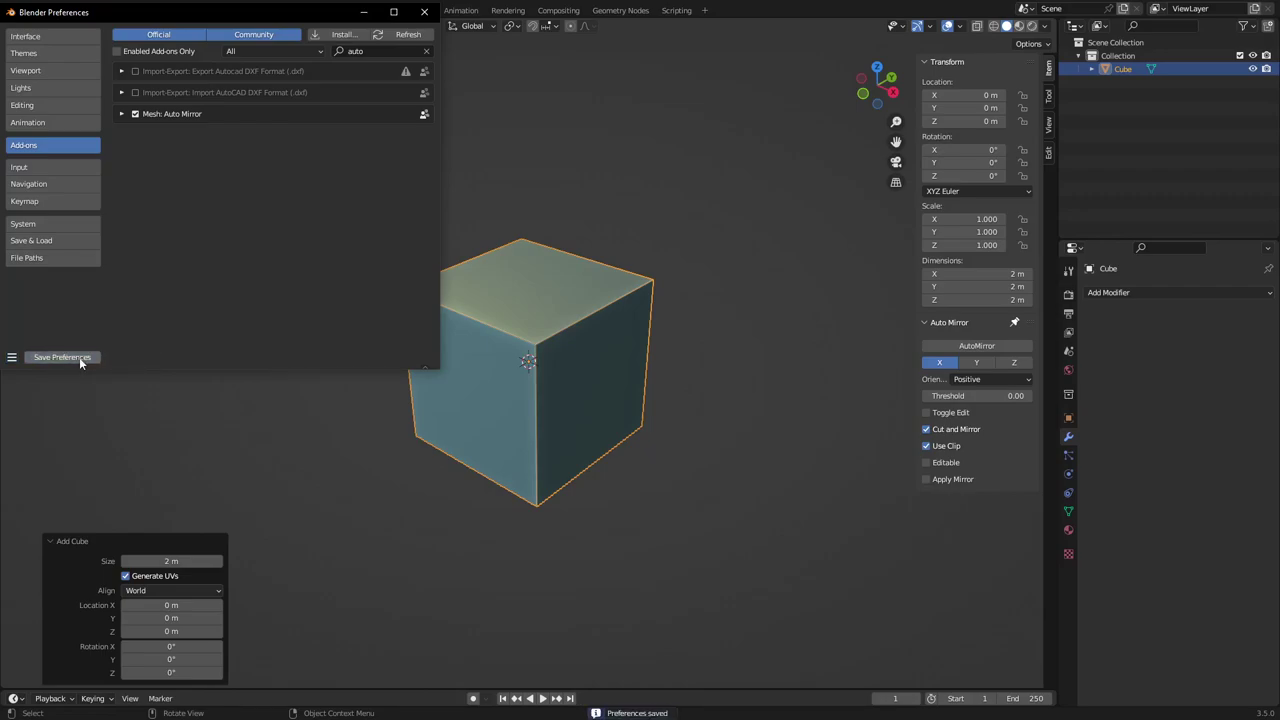
pyautogui.moveTo(321, 18); pyautogui.dragTo(395, 196)
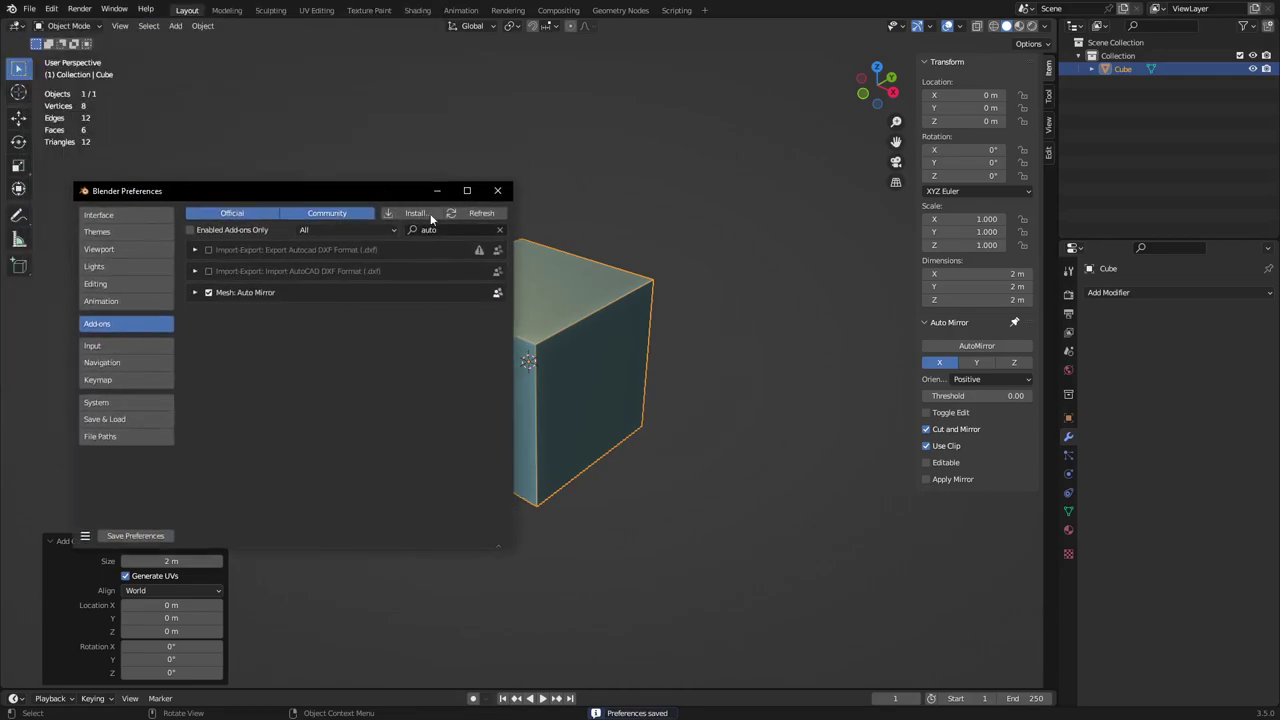
pyautogui.click(497, 190)
# Enter Edit Mode, select the cube's top face, try an inset and undo it
pyautogui.hotkey('ctrl', 'Tab')
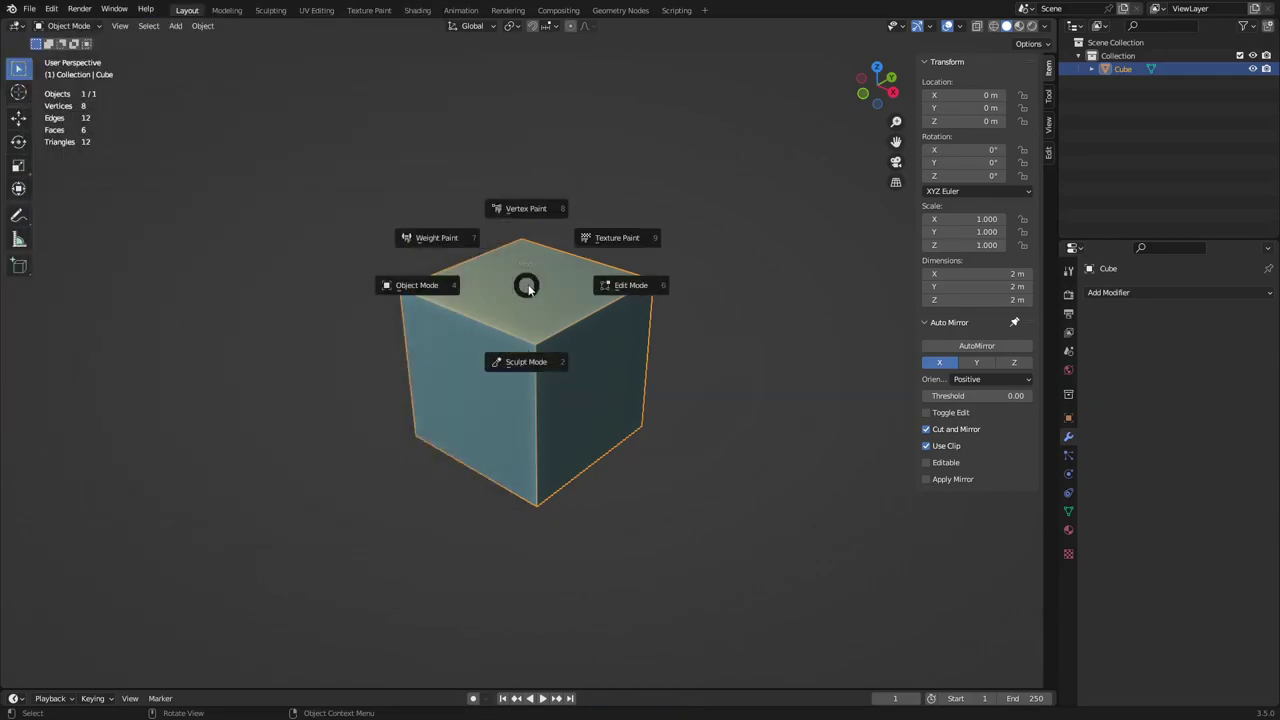
pyautogui.click(610, 284)
pyautogui.click(582, 290)
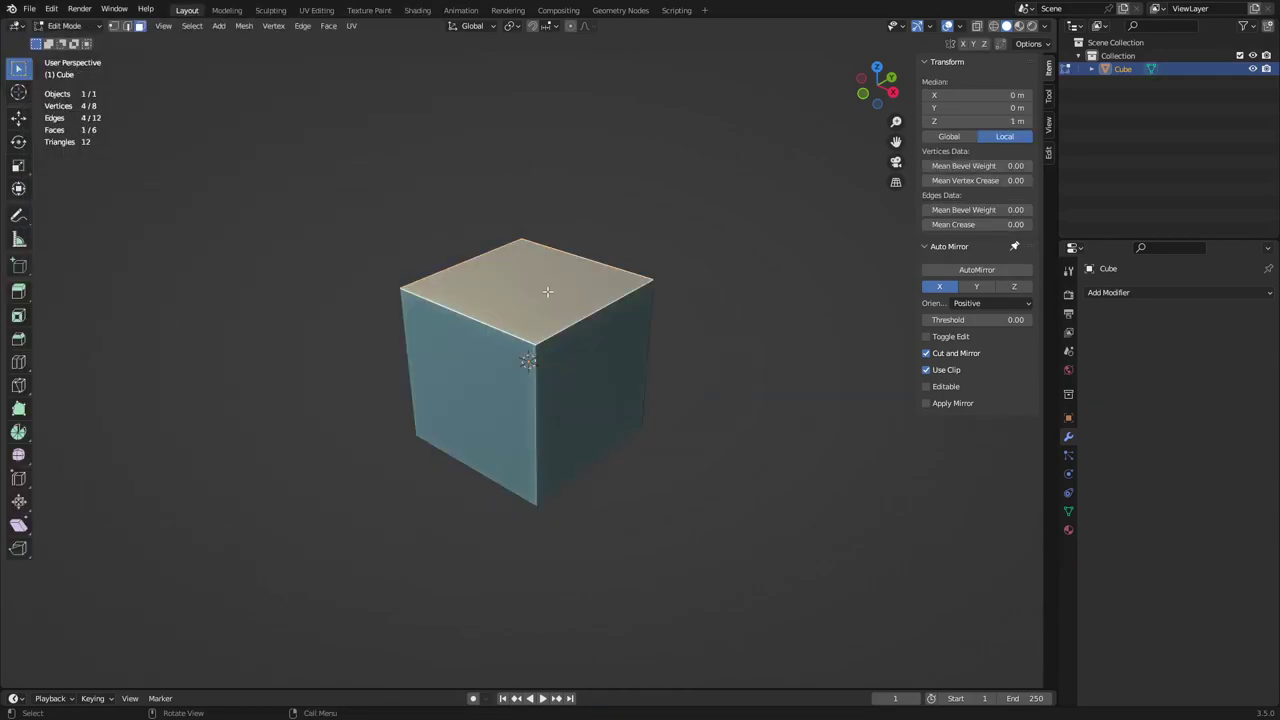
pyautogui.press('i')
pyautogui.click(664, 390)
pyautogui.hotkey('ctrl', 'z')
# Assign a new shortcut to Face > Inset Faces and test it on the top face
pyautogui.click(328, 26)
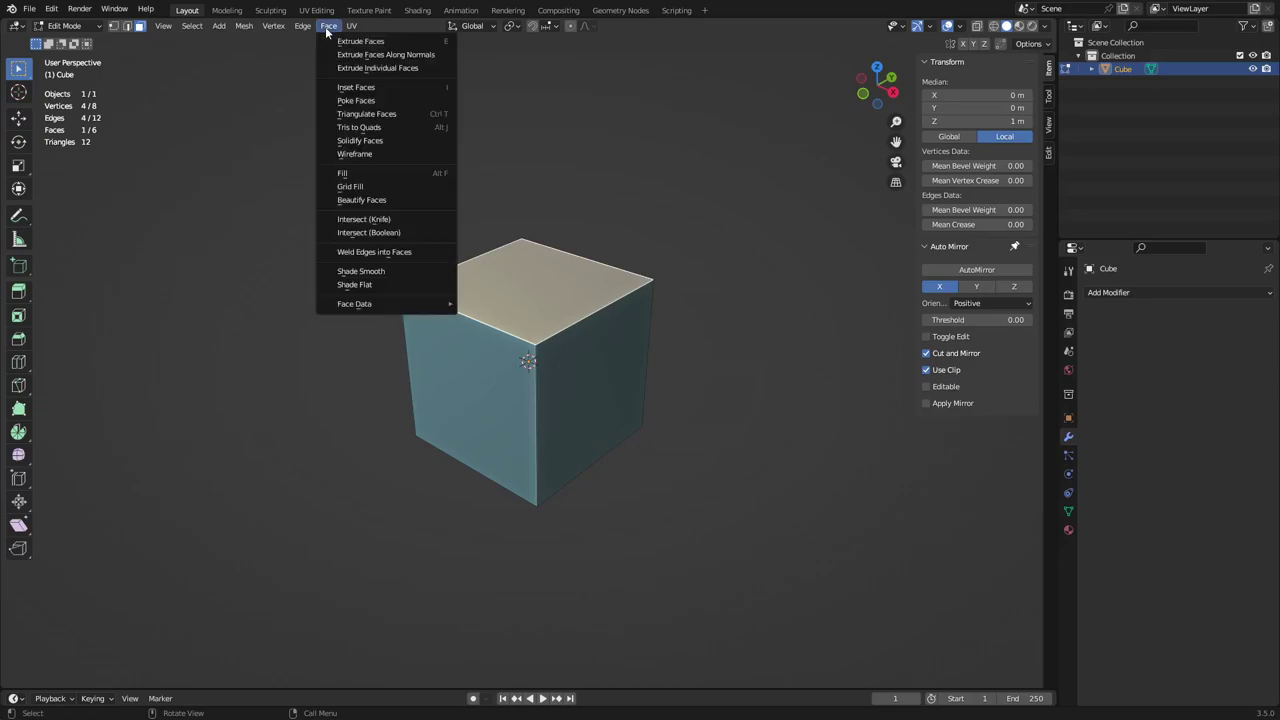
pyautogui.rightClick(414, 89)
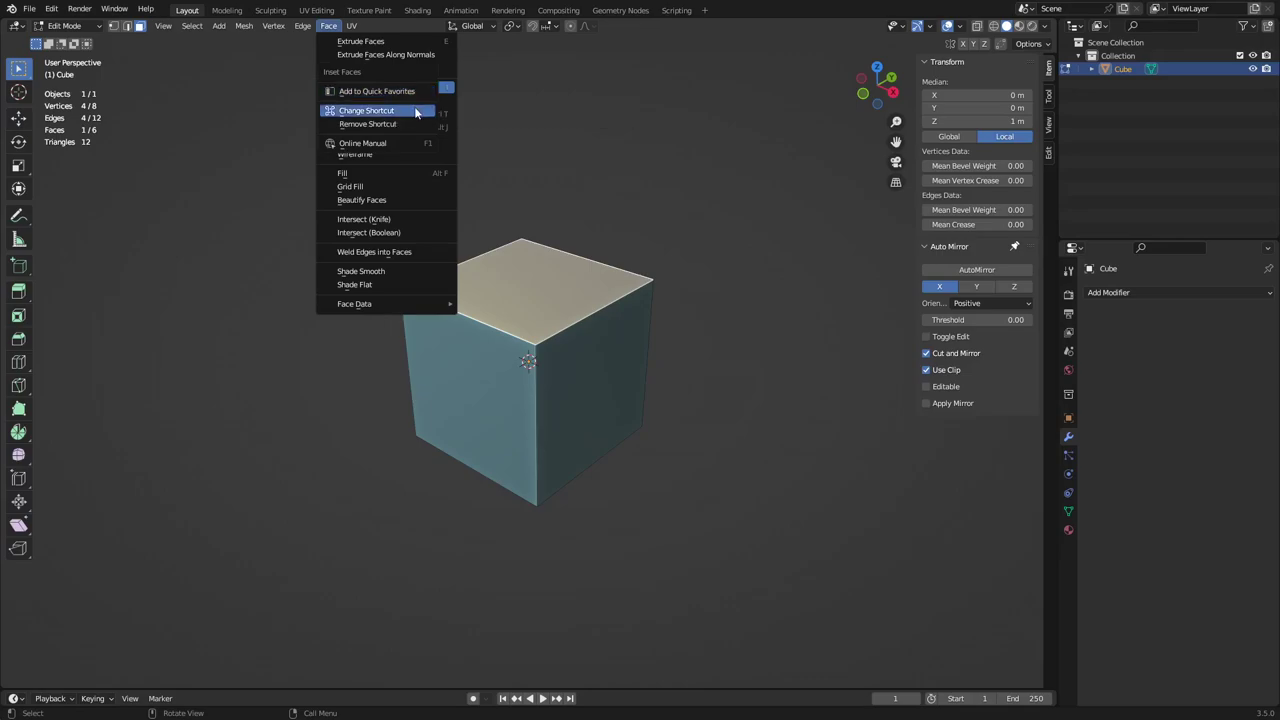
pyautogui.click(416, 111)
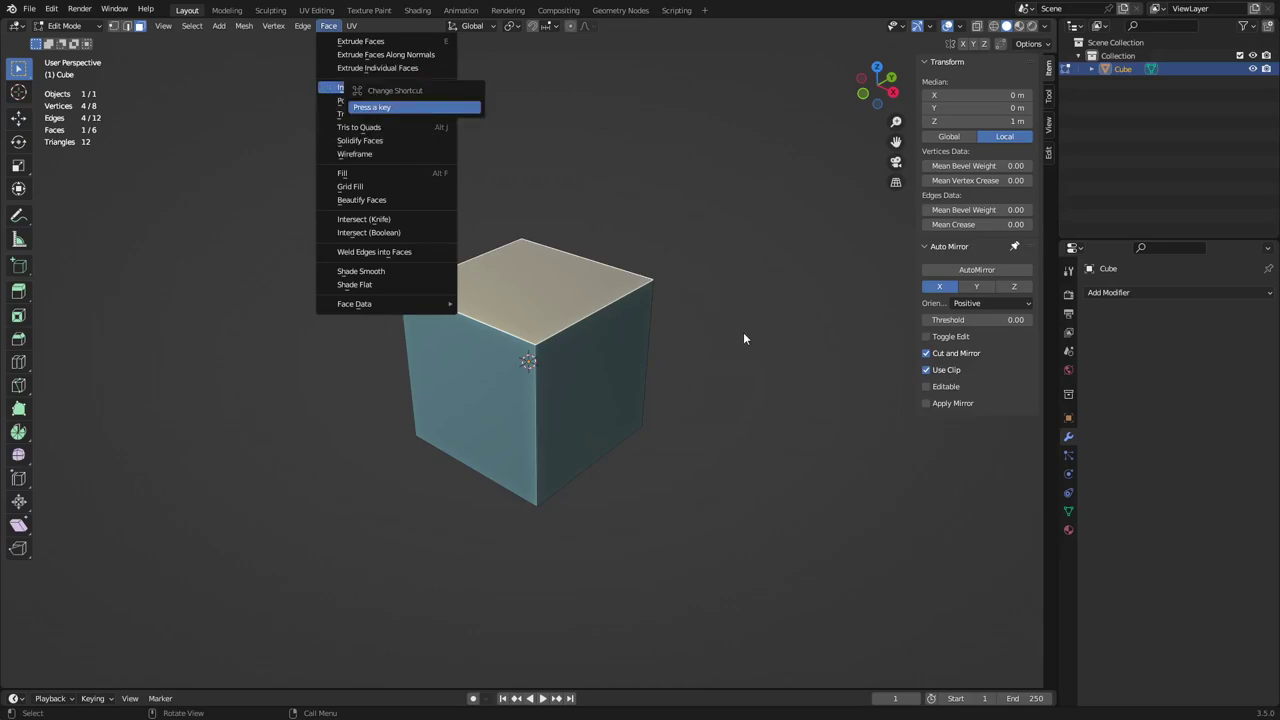
pyautogui.press('Escape')
pyautogui.press('i')
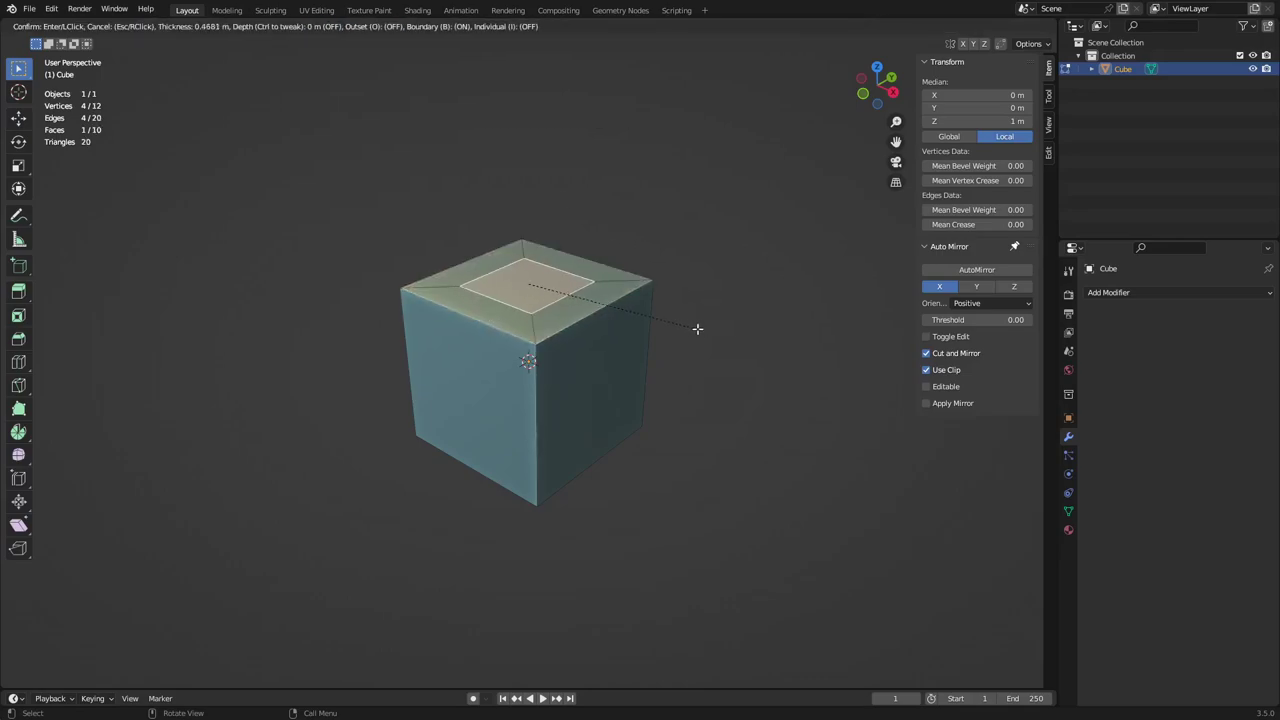
pyautogui.press('Escape')
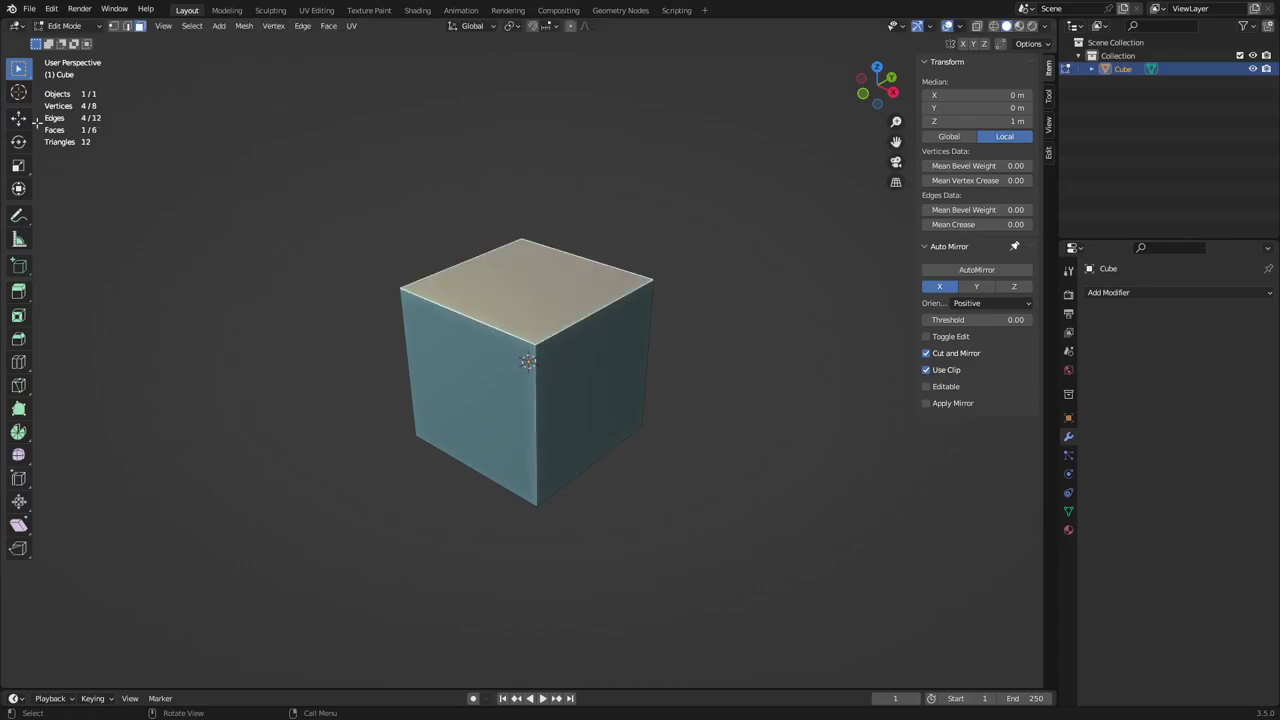
# Make Tweak the active selection tool and select only the cube's top face
pyautogui.click(22, 75)
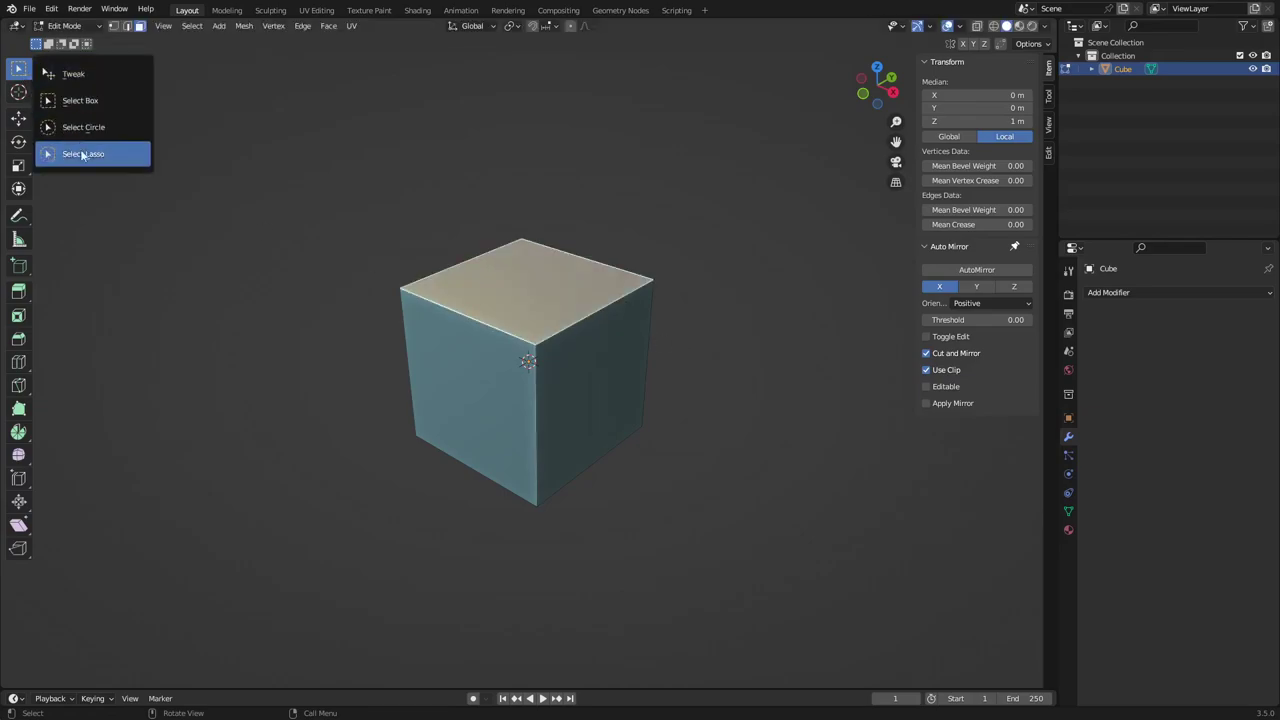
pyautogui.click(72, 74)
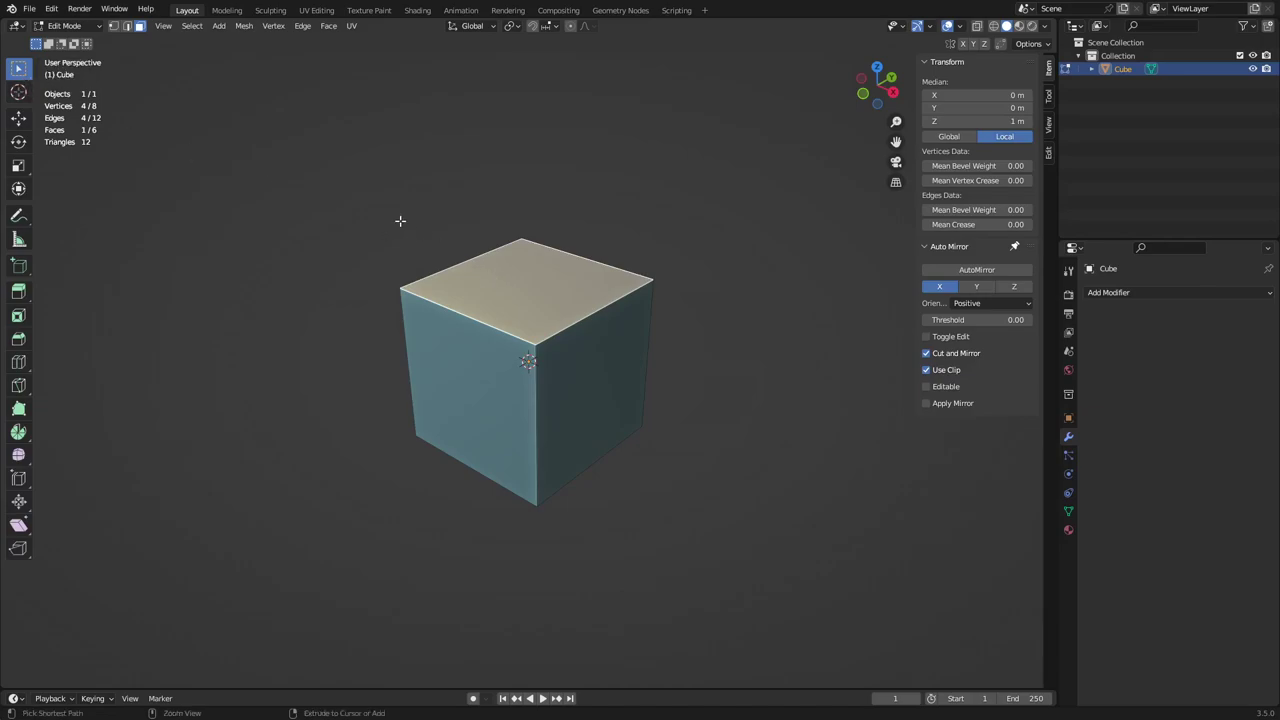
pyautogui.moveTo(400, 220)
pyautogui.mouseDown()
pyautogui.moveTo(417, 338)
pyautogui.moveTo(475, 377)
pyautogui.moveTo(574, 340)
pyautogui.moveTo(694, 324)
pyautogui.moveTo(586, 165)
pyautogui.moveTo(389, 176)
pyautogui.mouseUp()
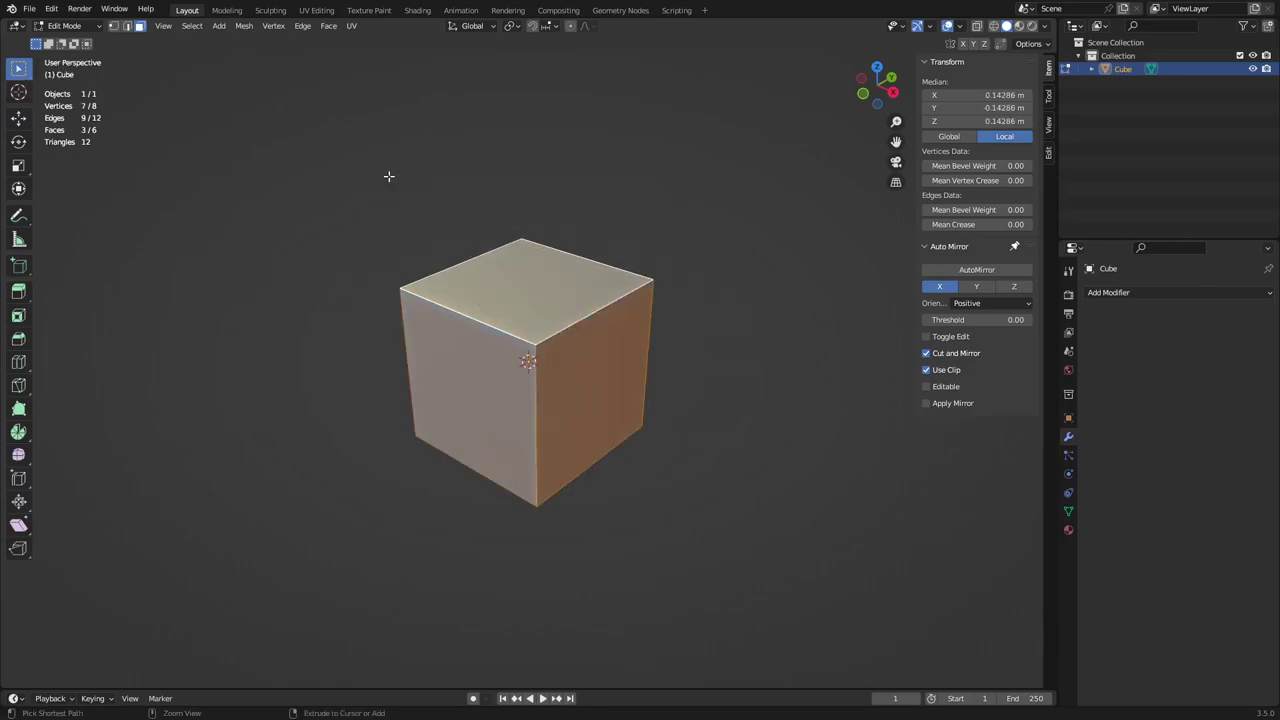
pyautogui.click(592, 215)
pyautogui.click(532, 298)
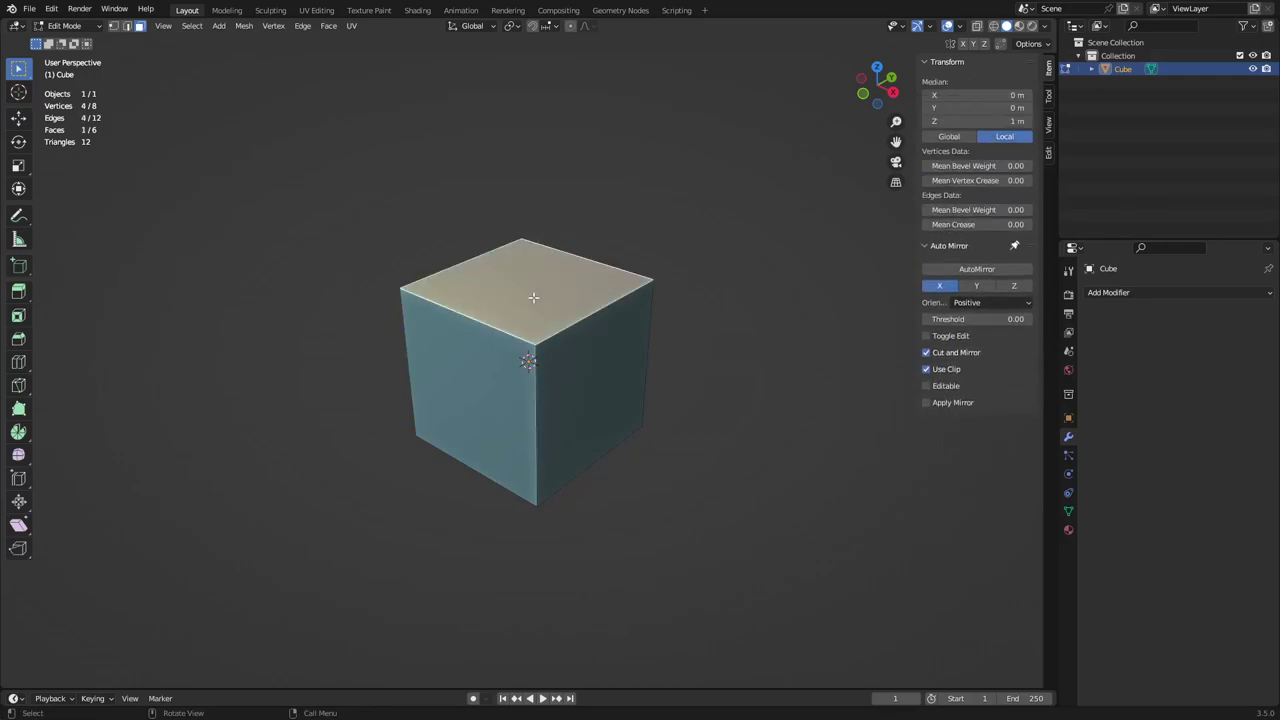
# Test single and recessed insets on the top face, then undo them
pyautogui.press('i')
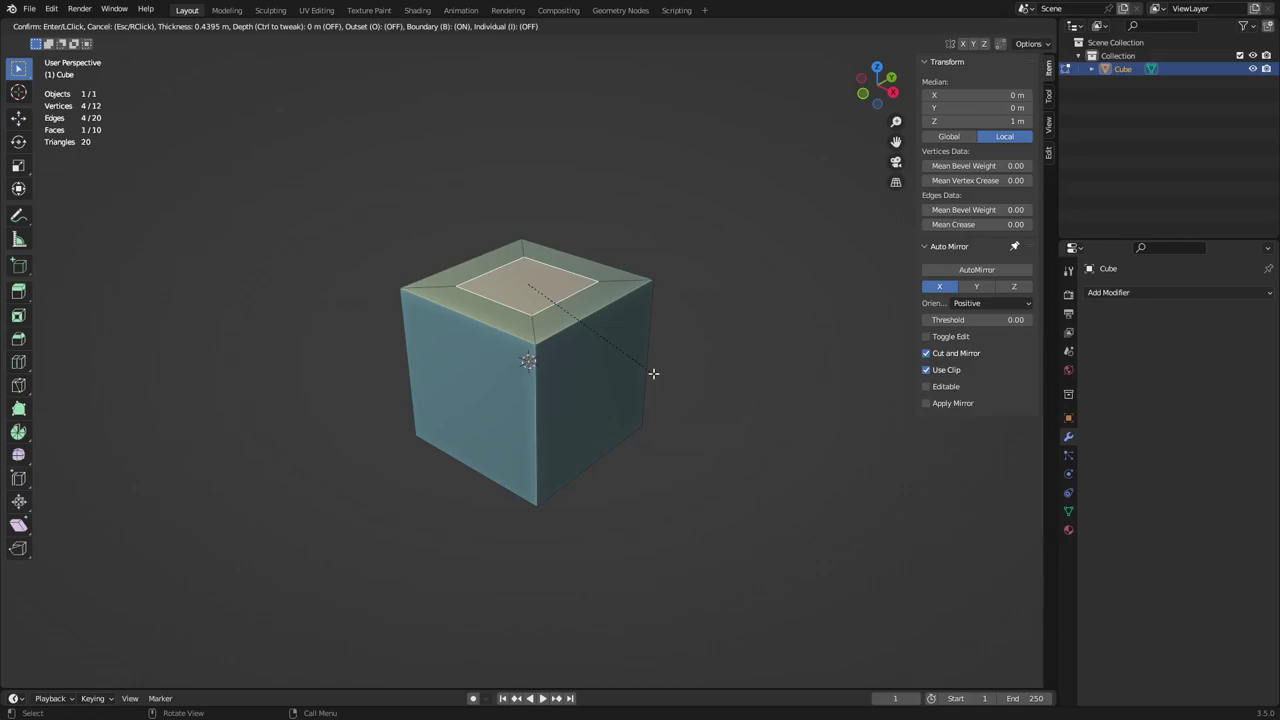
pyautogui.press('Escape')
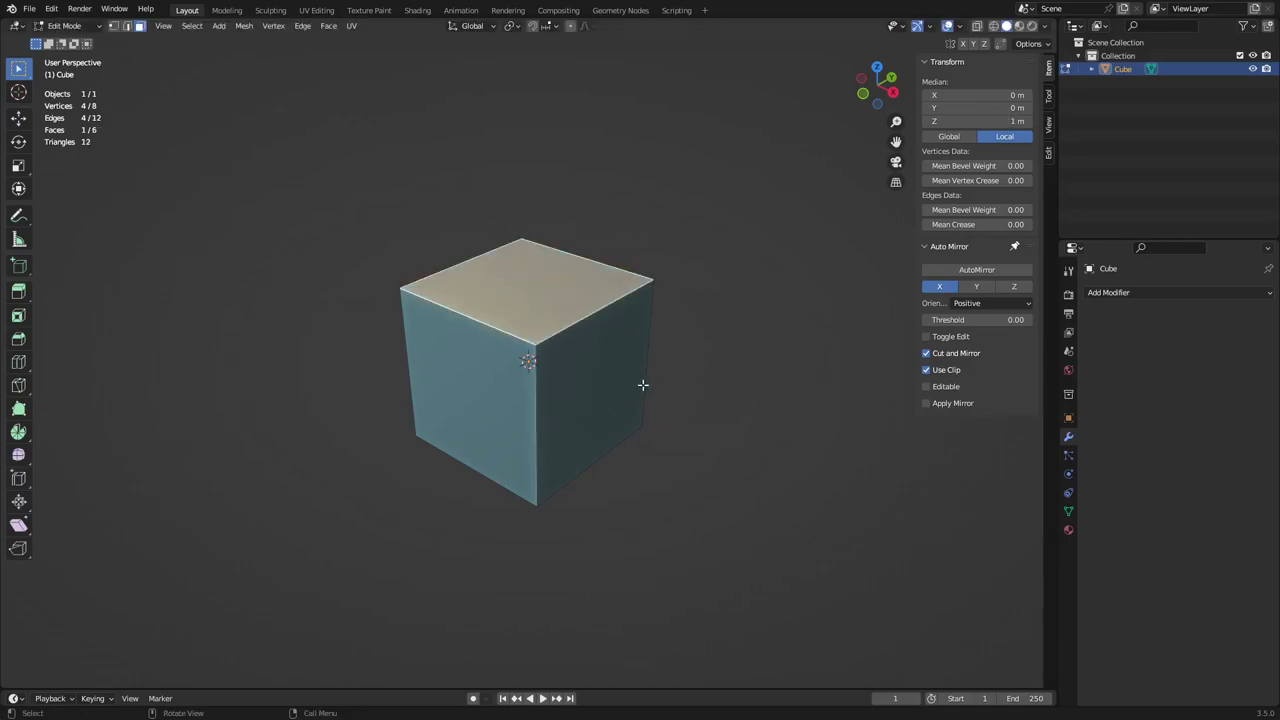
pyautogui.press('i')
pyautogui.click(694, 403)
pyautogui.press('i')
pyautogui.press('ctrl')
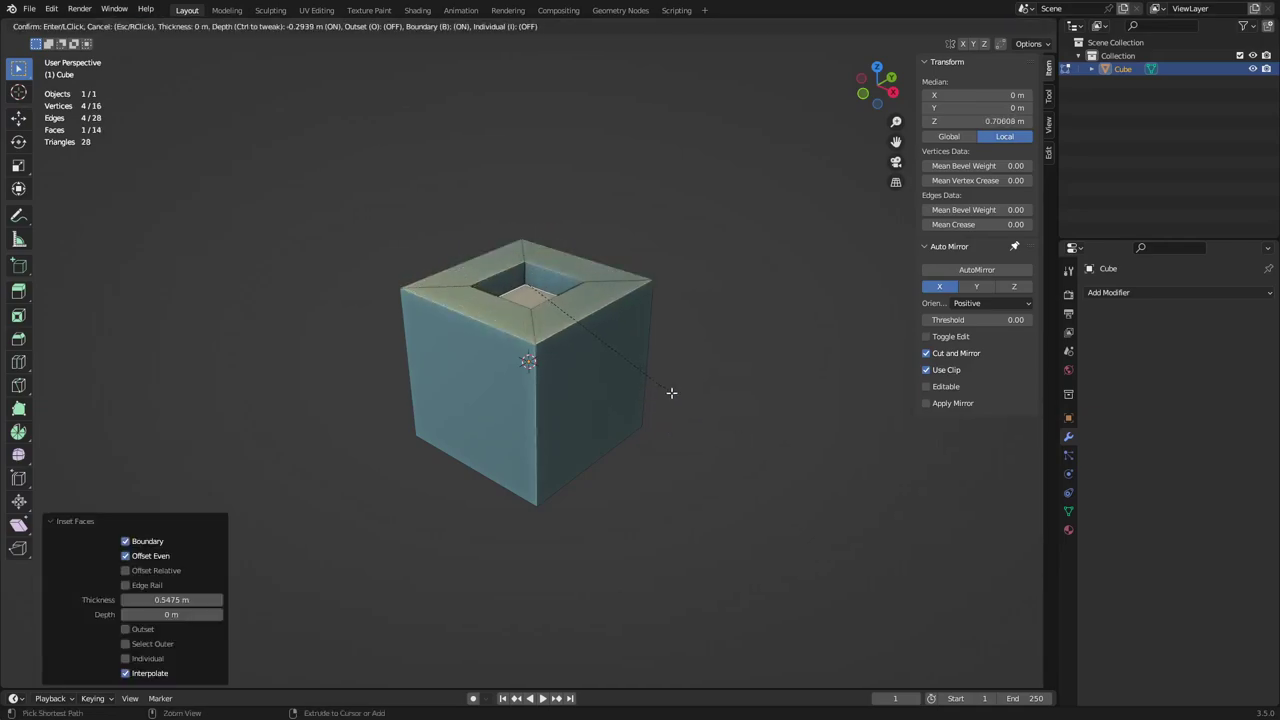
pyautogui.press('Escape')
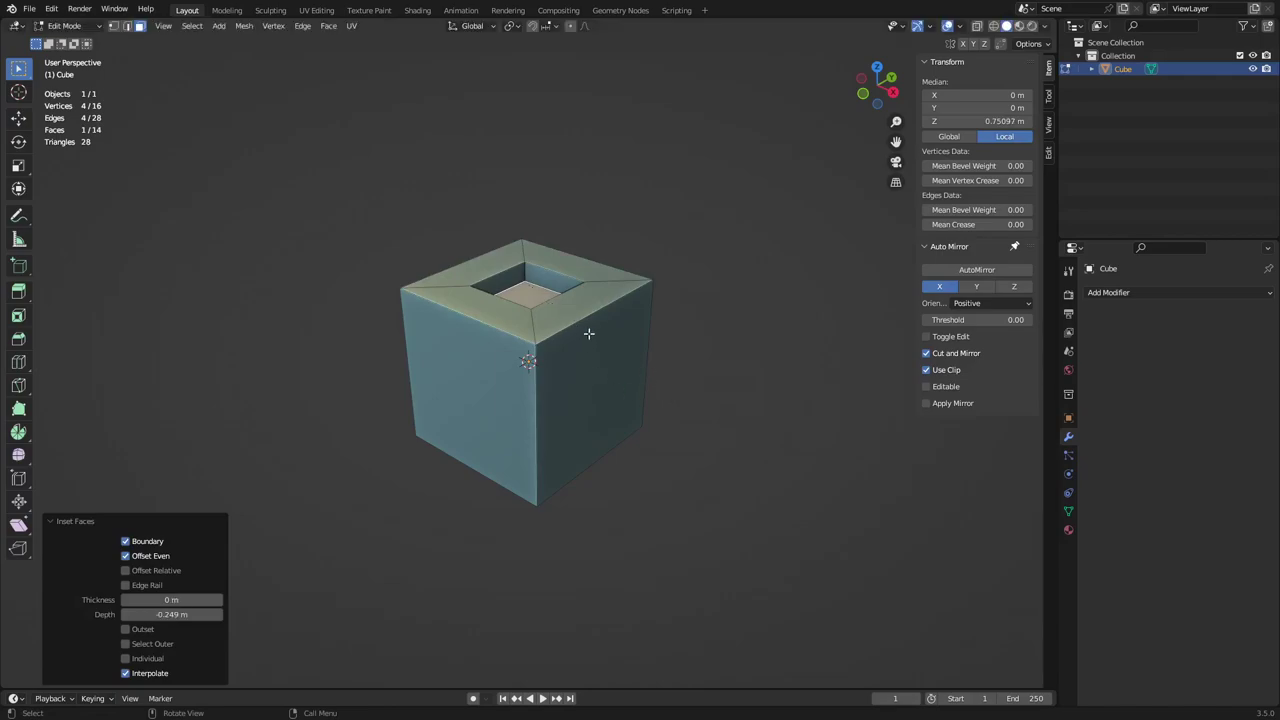
pyautogui.hotkey('ctrl', 'z')
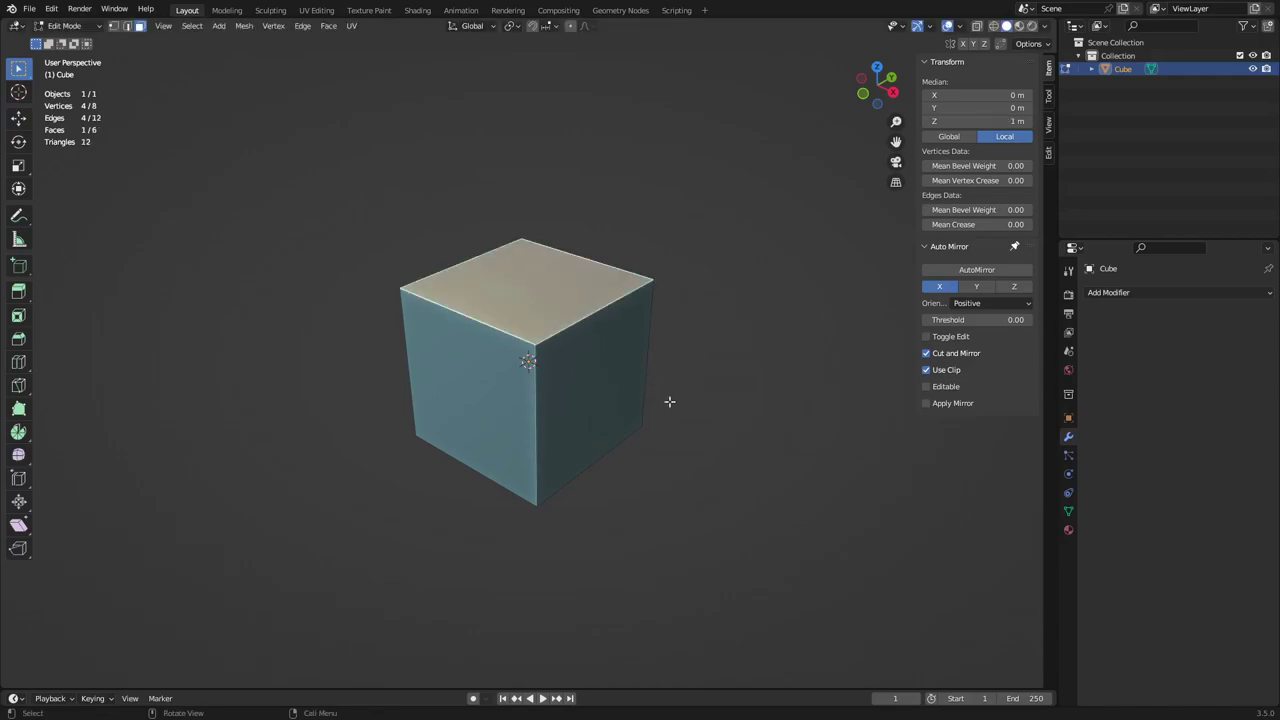
# Test an upward extrusion and undo it, then return the cube to Object Mode
pyautogui.press('e')
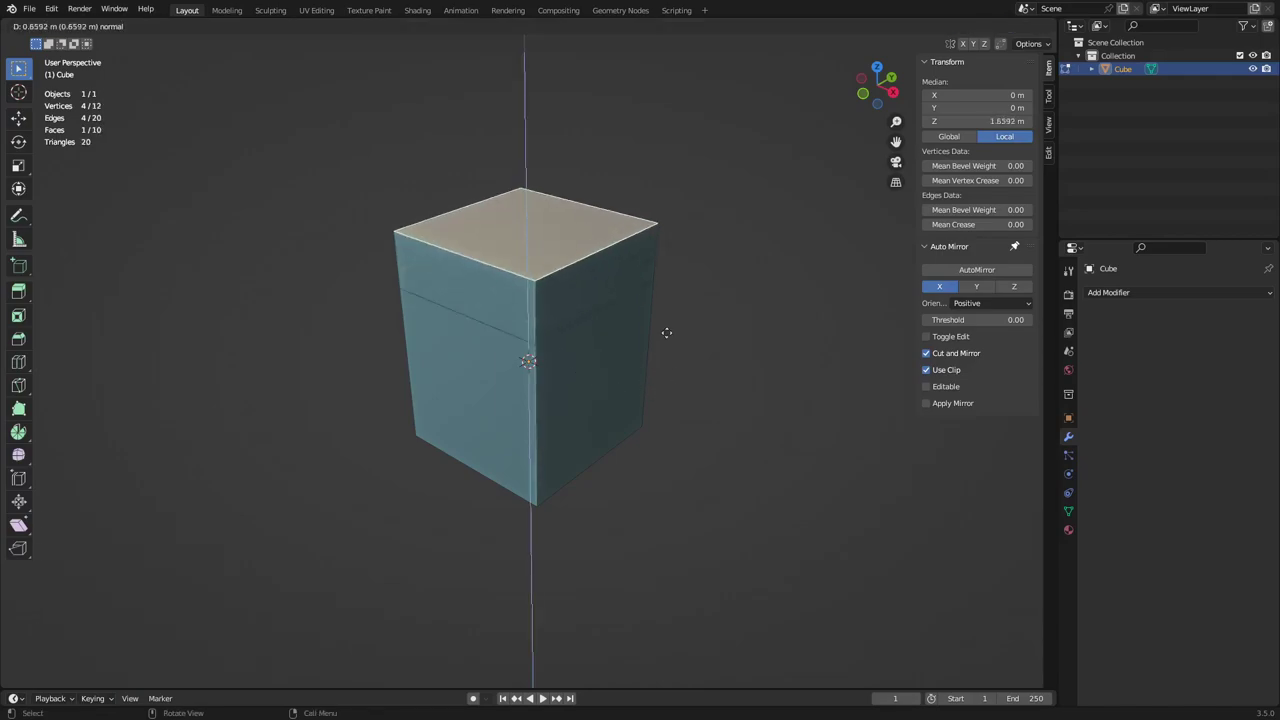
pyautogui.click(669, 331)
pyautogui.hotkey('ctrl', 'z')
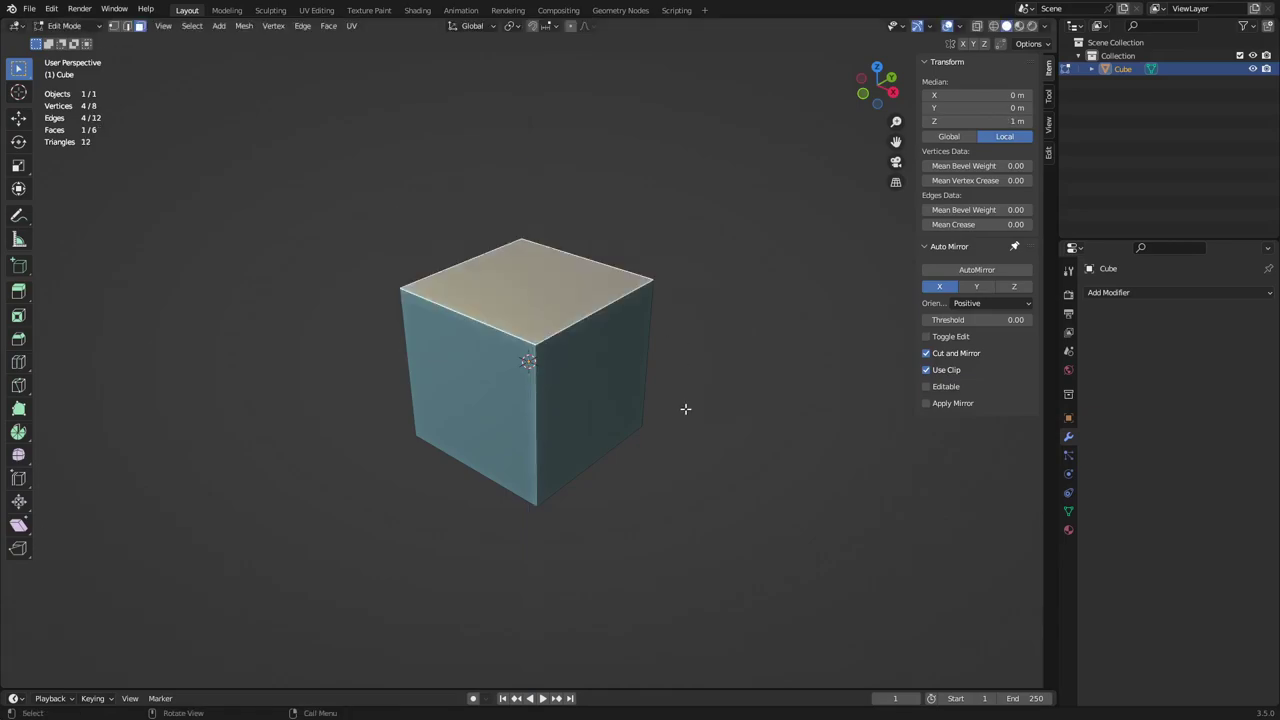
pyautogui.hotkey('alt', 'e')
pyautogui.press('Tab')
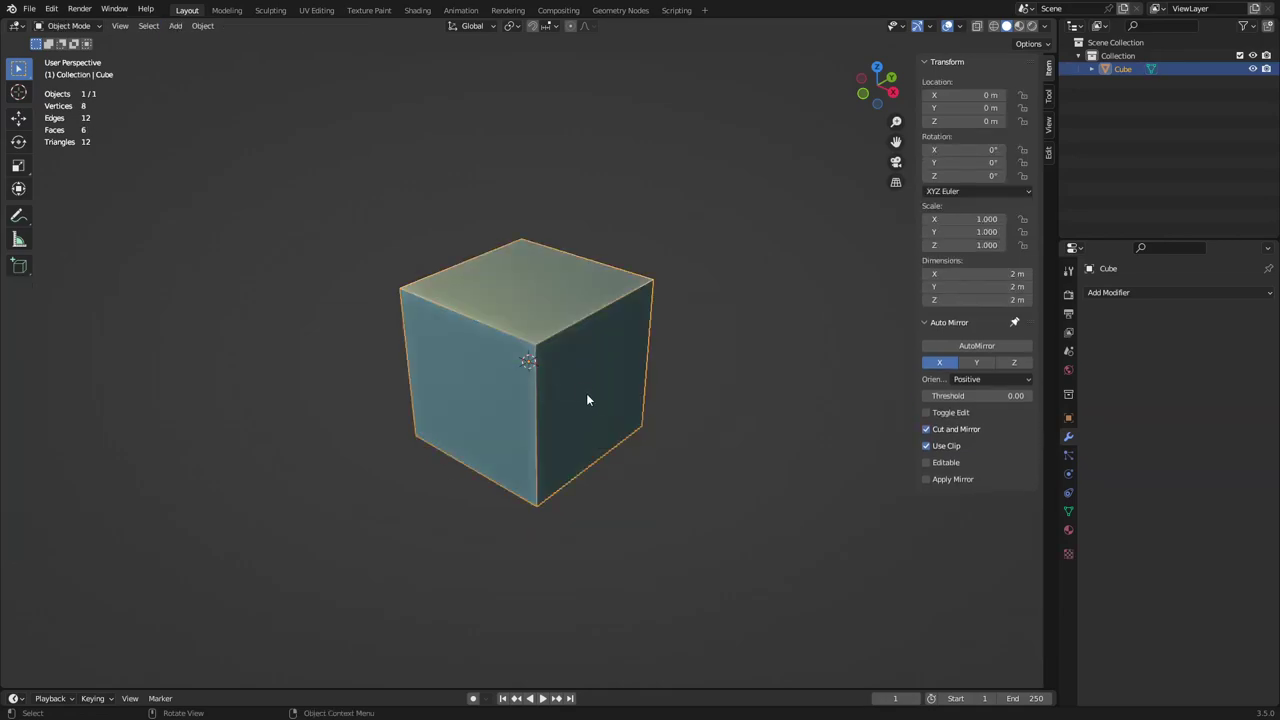
pyautogui.hotkey('ctrl', 'Tab')
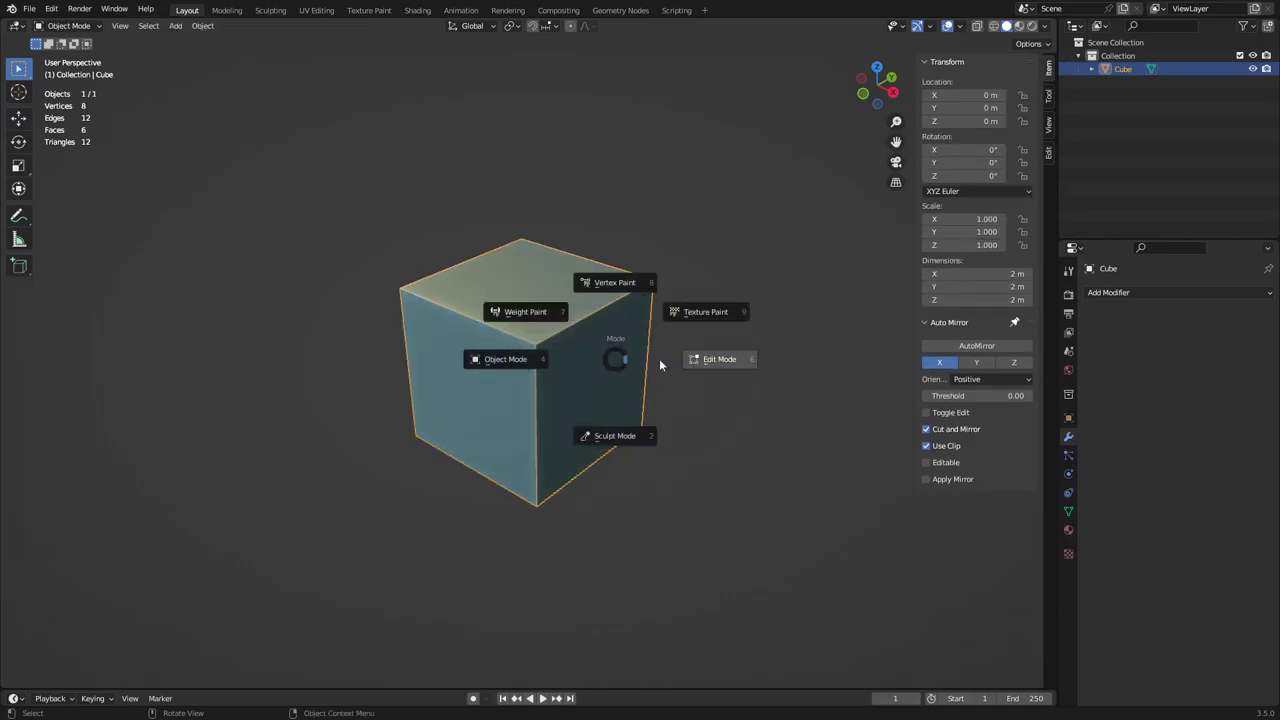